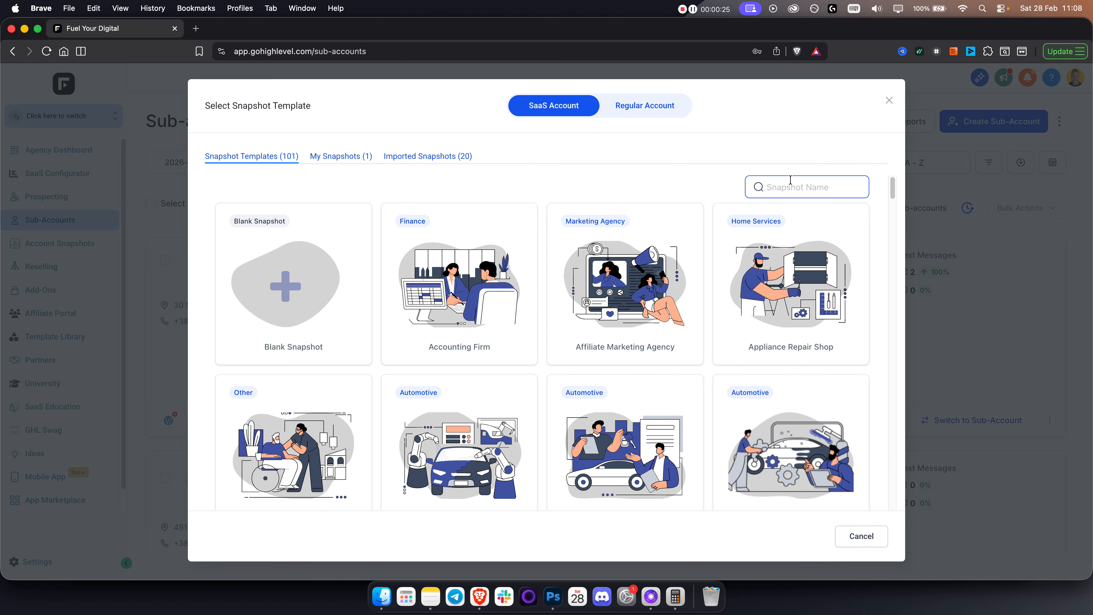
Search the snapshot templates for 'barb' and select the Barber Shop template.
{"action": "left_click", "coordinate": [801, 179]}
{"action": "type", "text": "barb"}
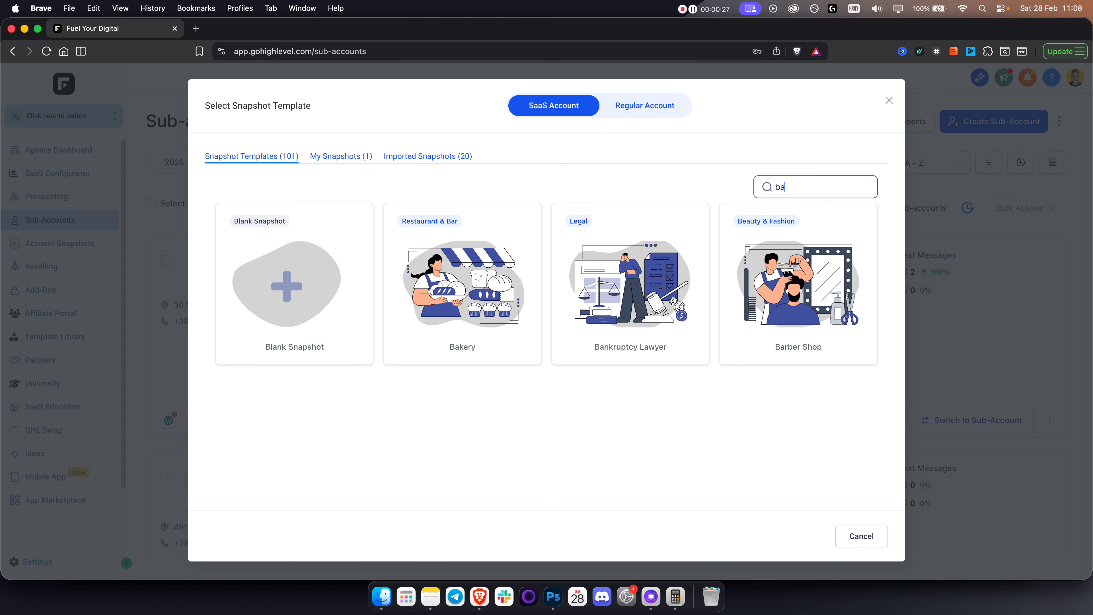
{"action": "mouse_move", "coordinate": [463, 229]}
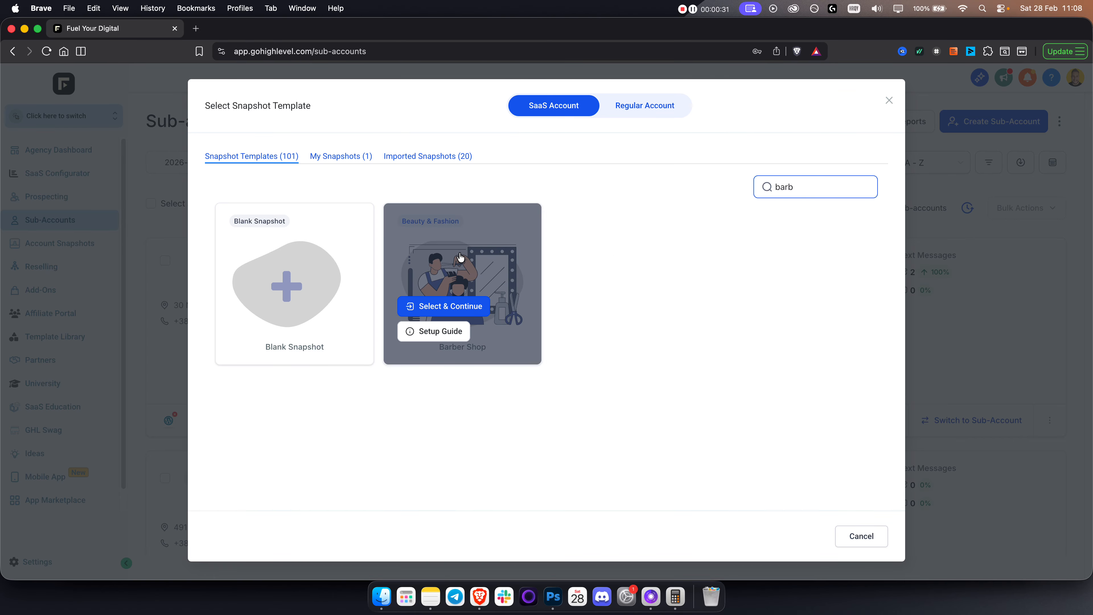
{"action": "left_click", "coordinate": [452, 308]}
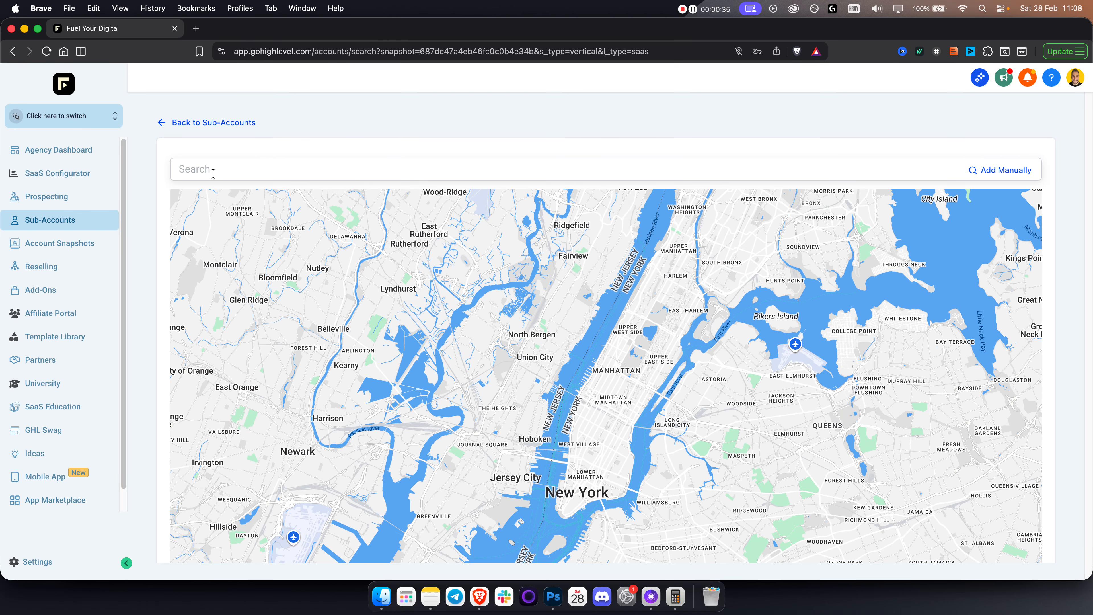
Search the map for 'barbershop' and pick The Fade Room Beauty Salon & Barbershop to prefill the form.
{"action": "left_click", "coordinate": [212, 172]}
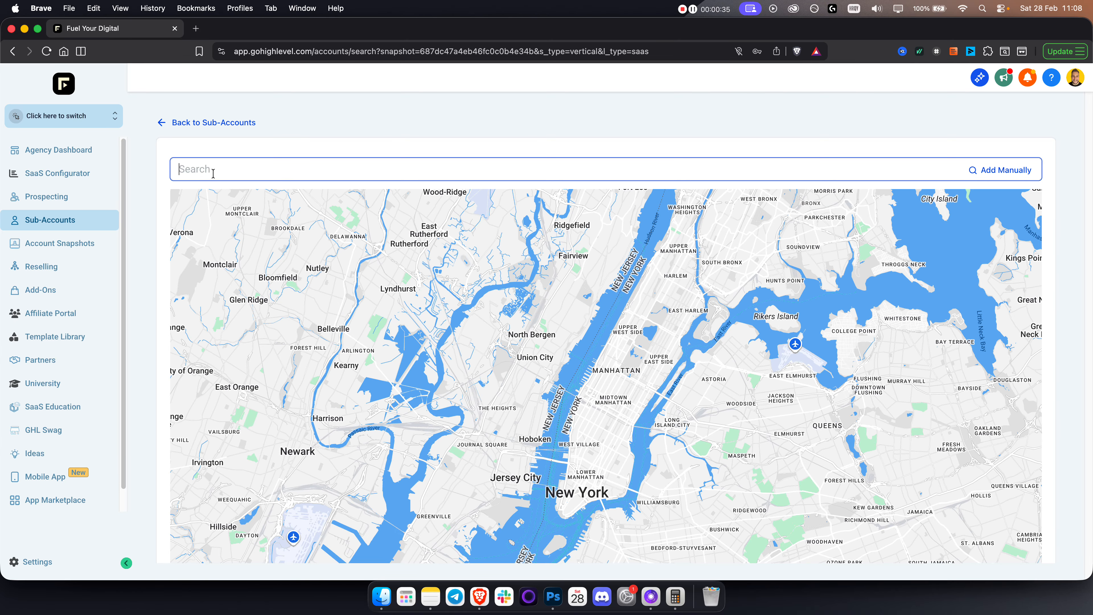
{"action": "type", "text": "barbershop"}
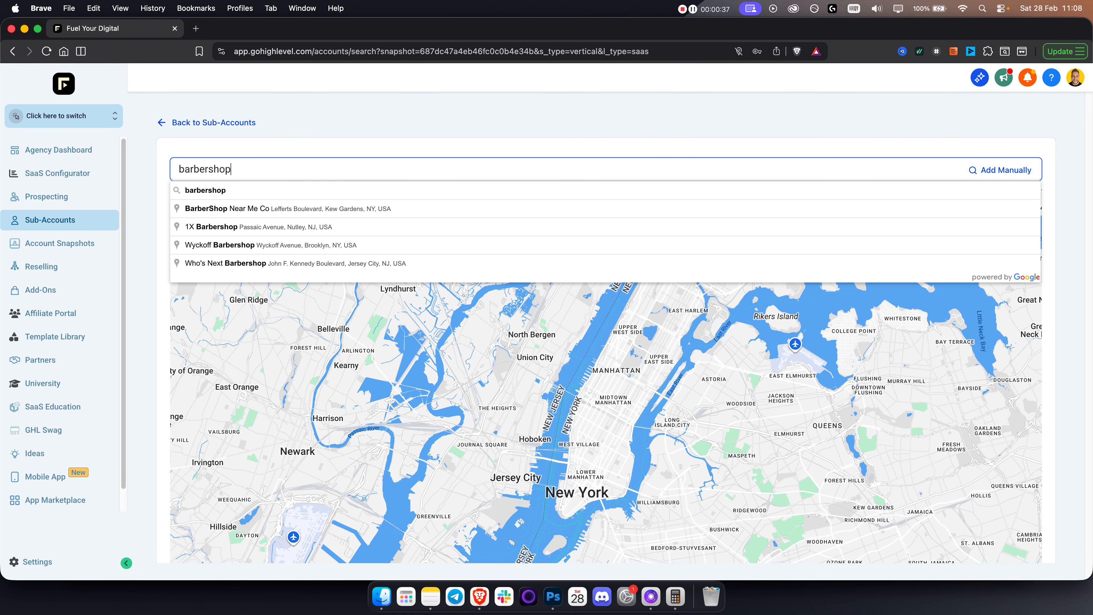
{"action": "left_click", "coordinate": [216, 190]}
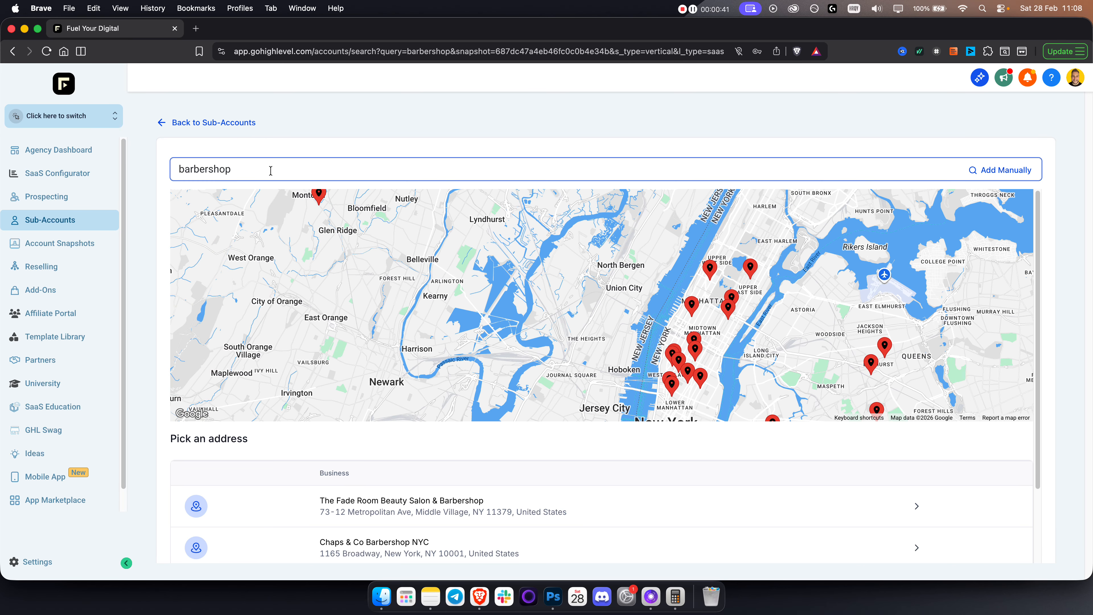
{"action": "scroll", "coordinate": [639, 439], "scroll_direction": "down", "scroll_amount": 3}
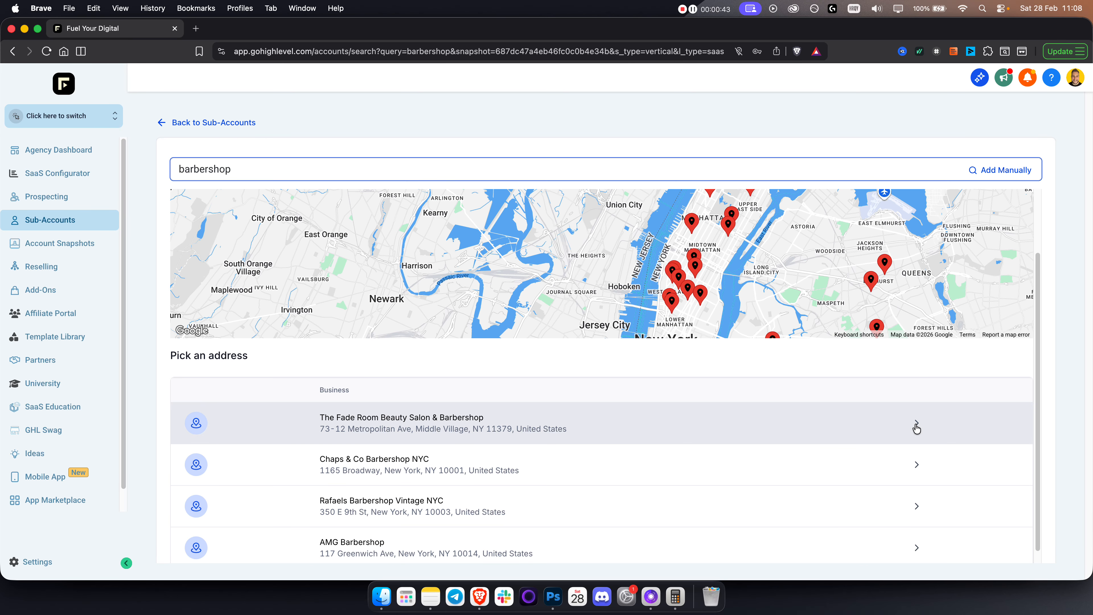
{"action": "left_click", "coordinate": [916, 427]}
{"action": "left_click", "coordinate": [271, 164]}
{"action": "scroll", "coordinate": [281, 344], "scroll_direction": "down", "scroll_amount": 10}
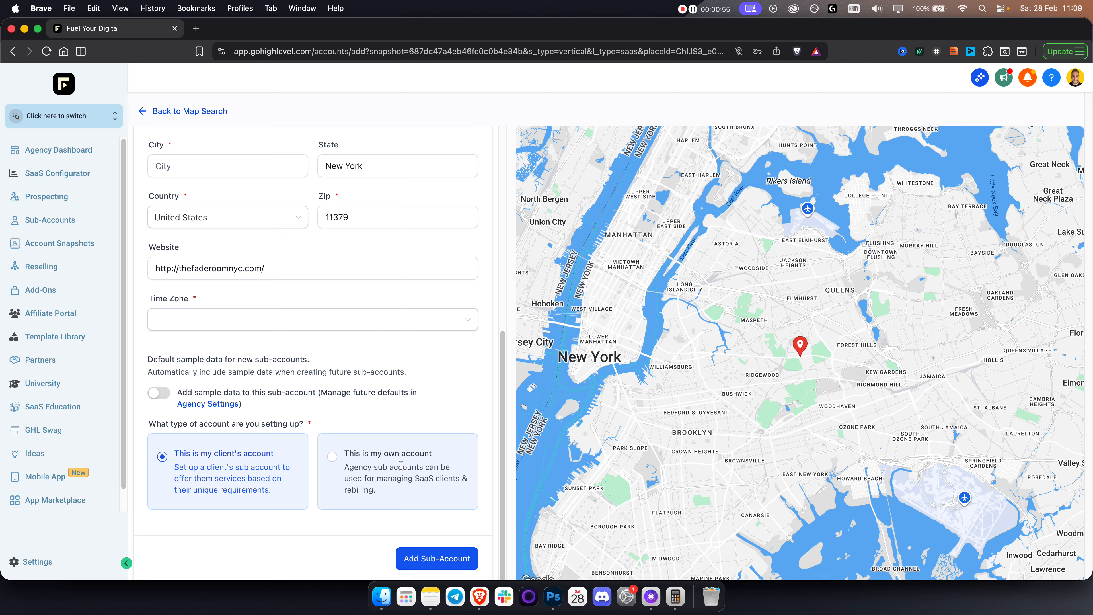
Mark it as the agency's own account and switch into the TutorialsHub sub-account.
{"action": "left_click", "coordinate": [333, 457]}
{"action": "left_click", "coordinate": [59, 117]}
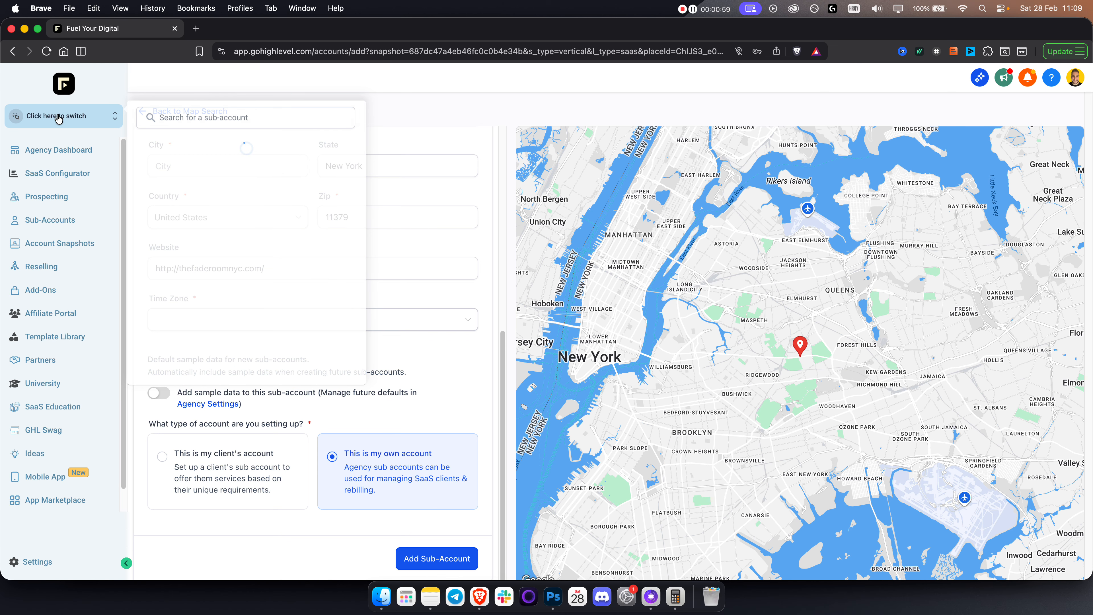
{"action": "scroll", "coordinate": [196, 323], "scroll_direction": "down", "scroll_amount": 2}
{"action": "left_click", "coordinate": [188, 338]}
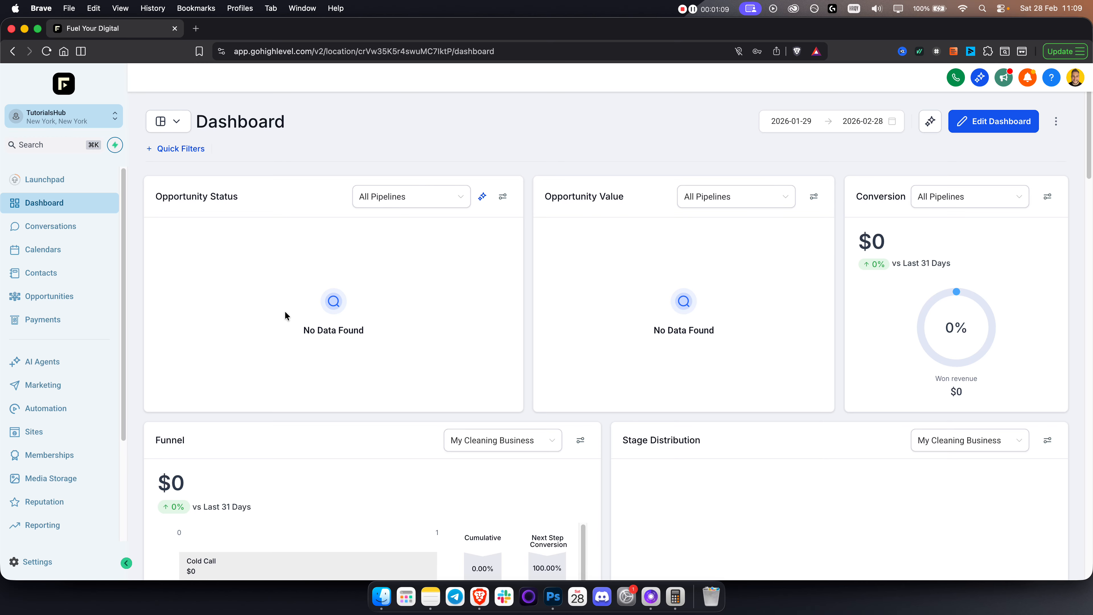
Go to AI Agents > Conversation AI and start creating a new bot.
{"action": "left_click", "coordinate": [75, 364]}
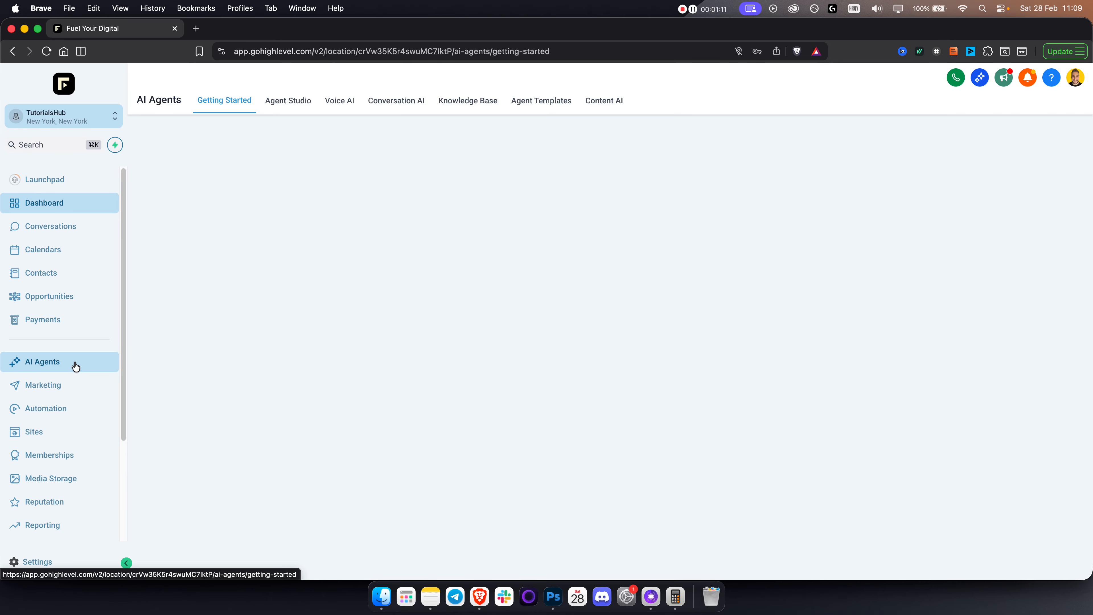
{"action": "left_click", "coordinate": [396, 101]}
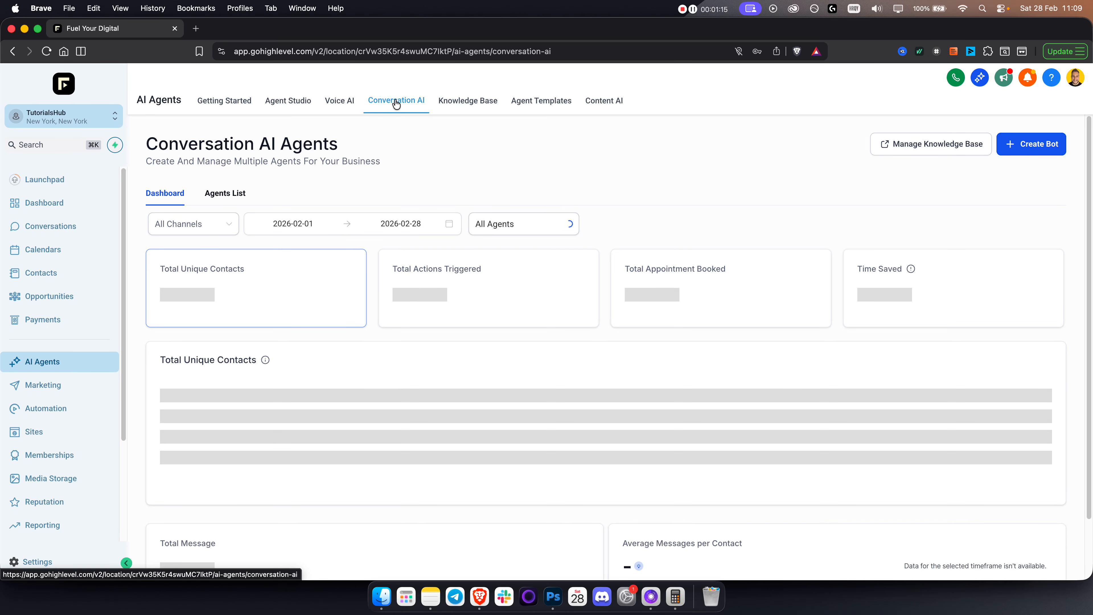
{"action": "left_click", "coordinate": [1040, 149]}
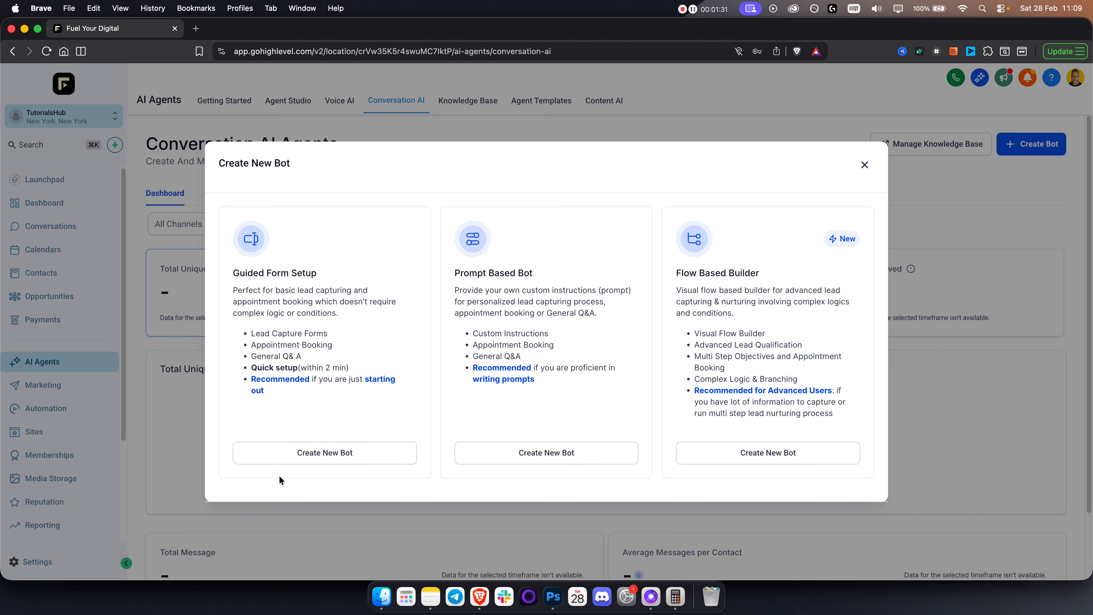
Choose Guided Form Setup with the Appointment booking goal and continue.
{"action": "left_click", "coordinate": [316, 455]}
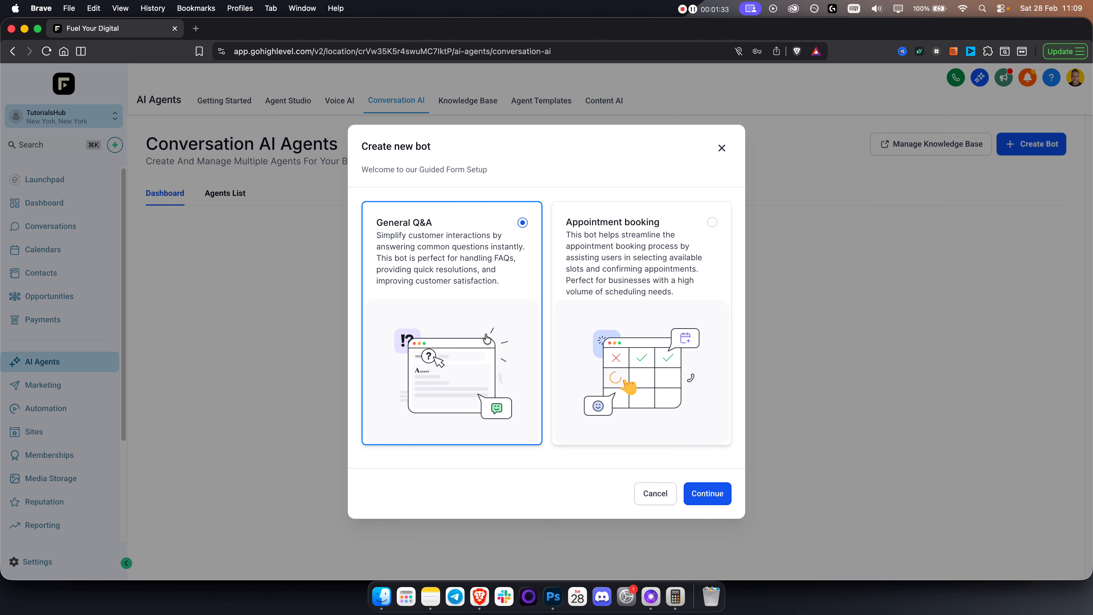
{"action": "left_click", "coordinate": [640, 269]}
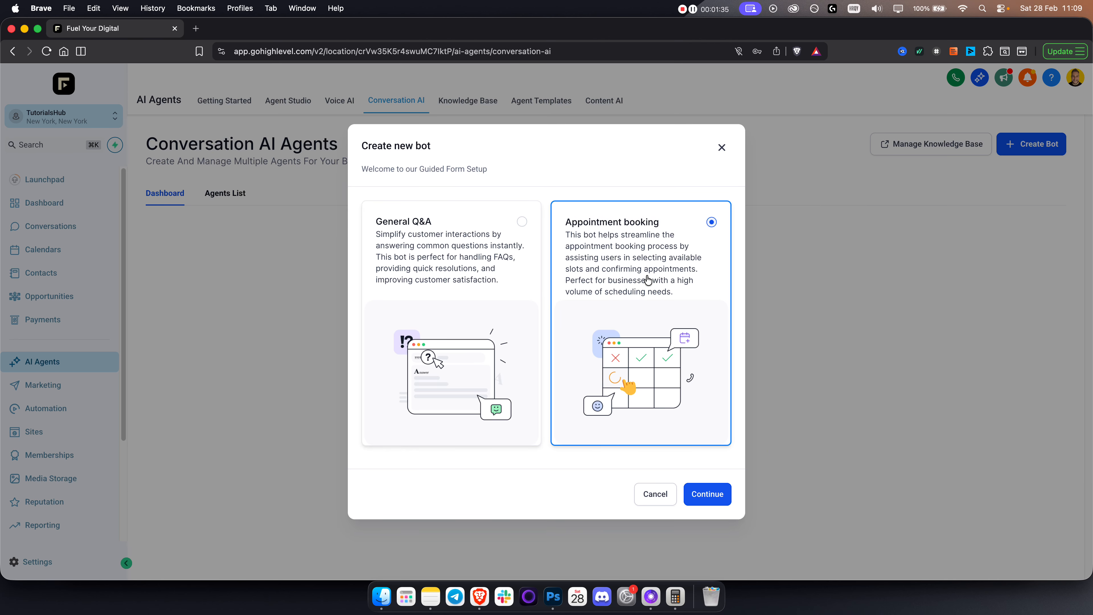
{"action": "left_click", "coordinate": [708, 494]}
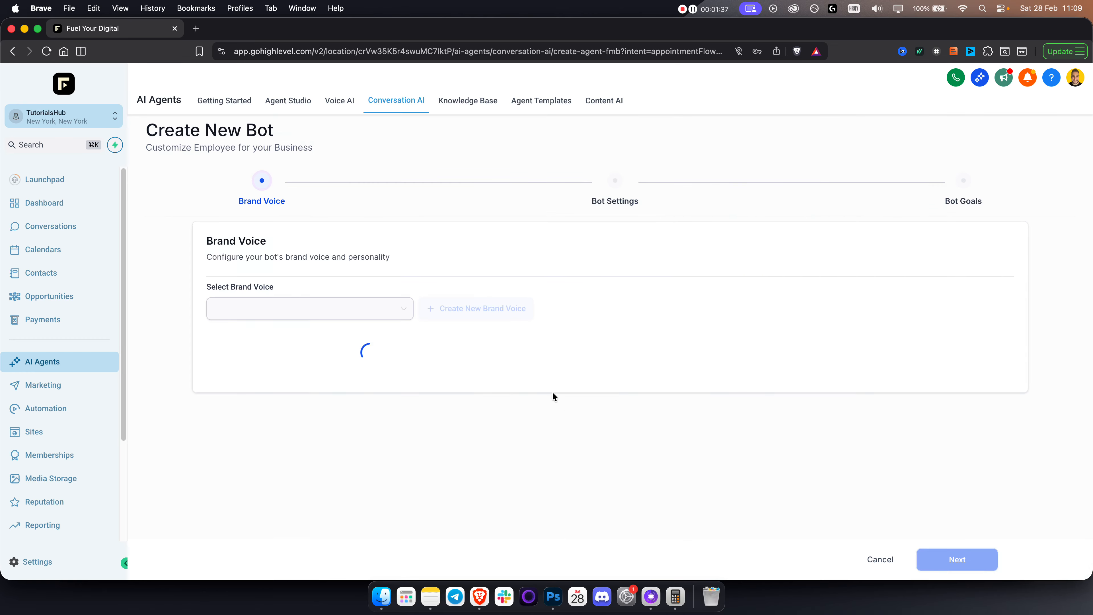
Enter 'XL Barbershop' as the bot's Brand Name.
{"action": "scroll", "coordinate": [239, 315], "scroll_direction": "down", "scroll_amount": 2}
{"action": "left_click", "coordinate": [323, 306]}
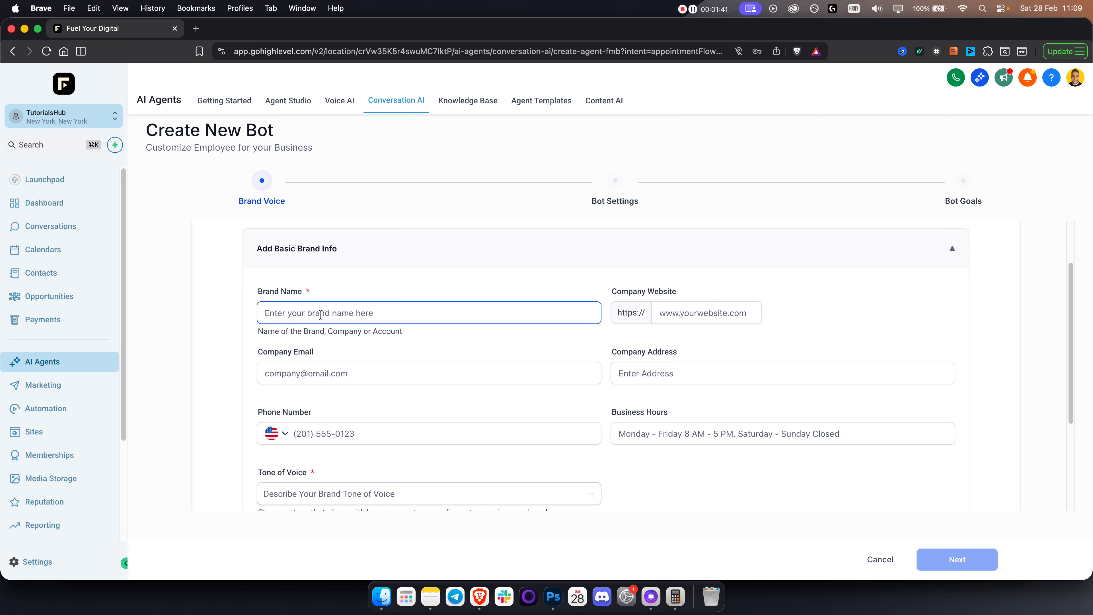
{"action": "left_click", "coordinate": [319, 315]}
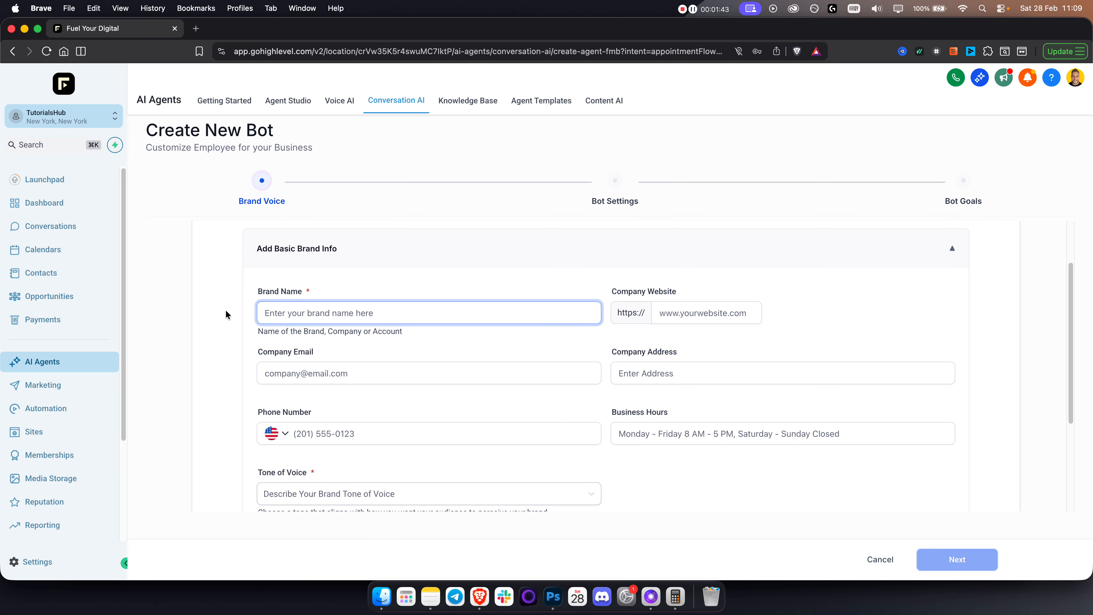
{"action": "type", "text": "Barbershop"}
{"action": "left_click", "coordinate": [708, 318]}
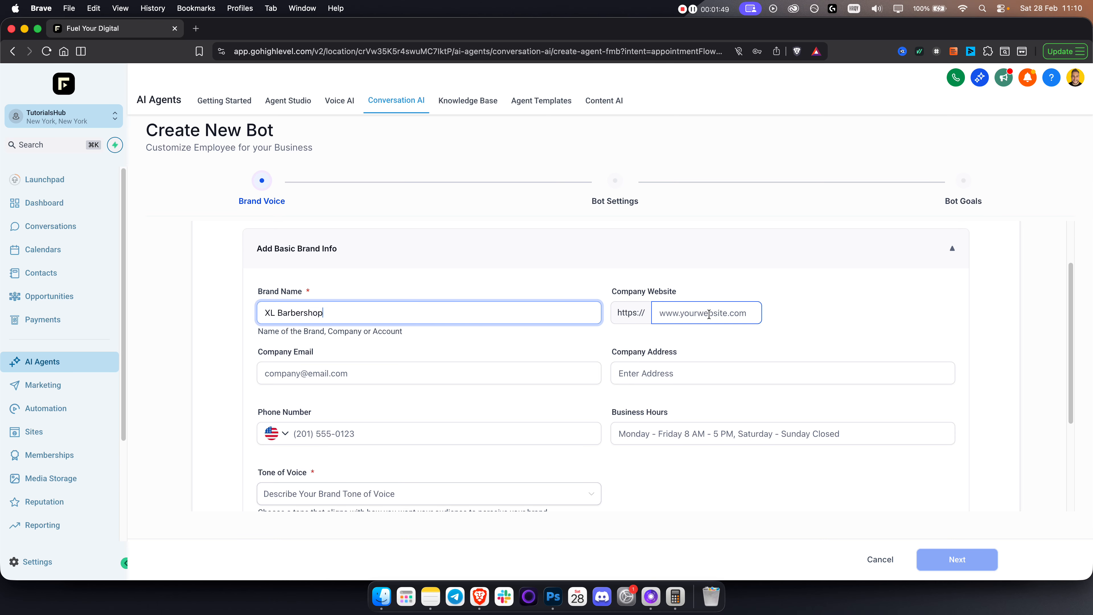
Google 'barbershop los angeles', open the presidentialparlour.com result and copy its URL.
{"action": "left_click", "coordinate": [196, 29]}
{"action": "type", "text": "bar"}
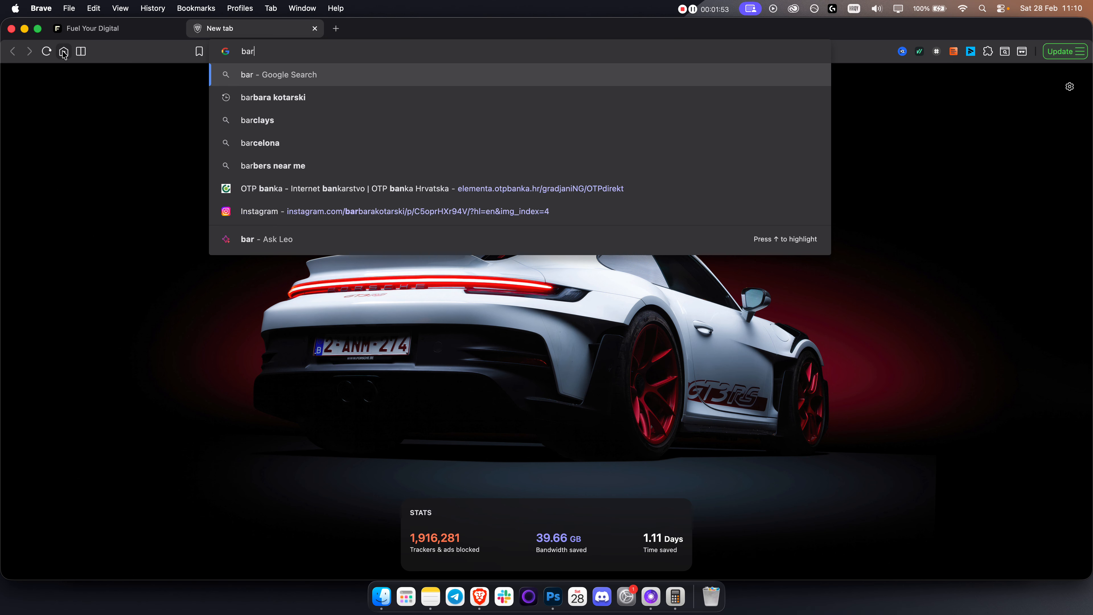
{"action": "type", "text": "bershop los angeles"}
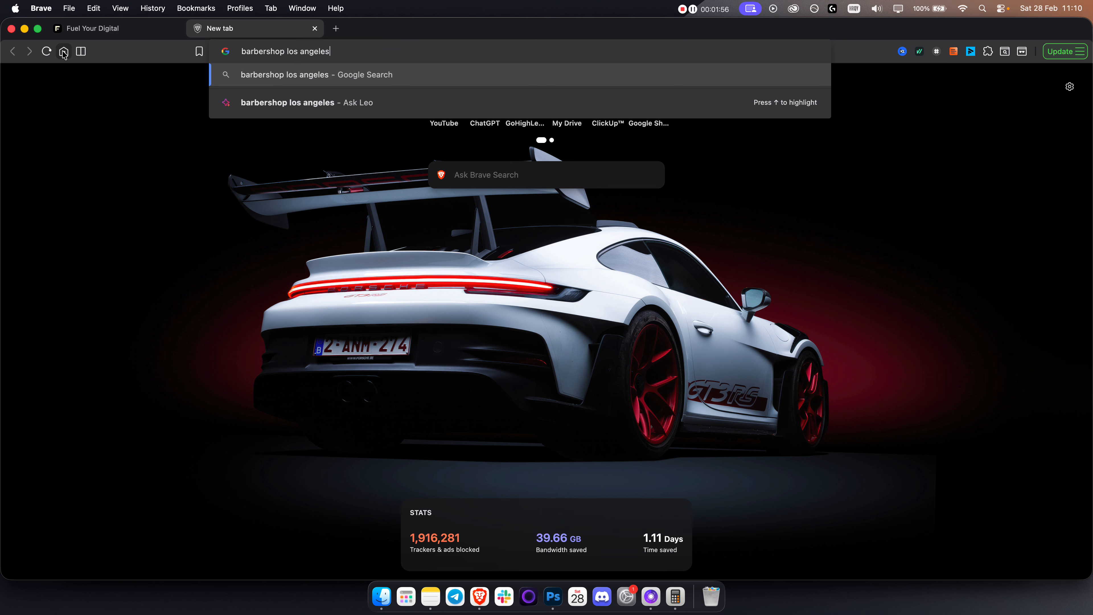
{"action": "key", "text": "Return"}
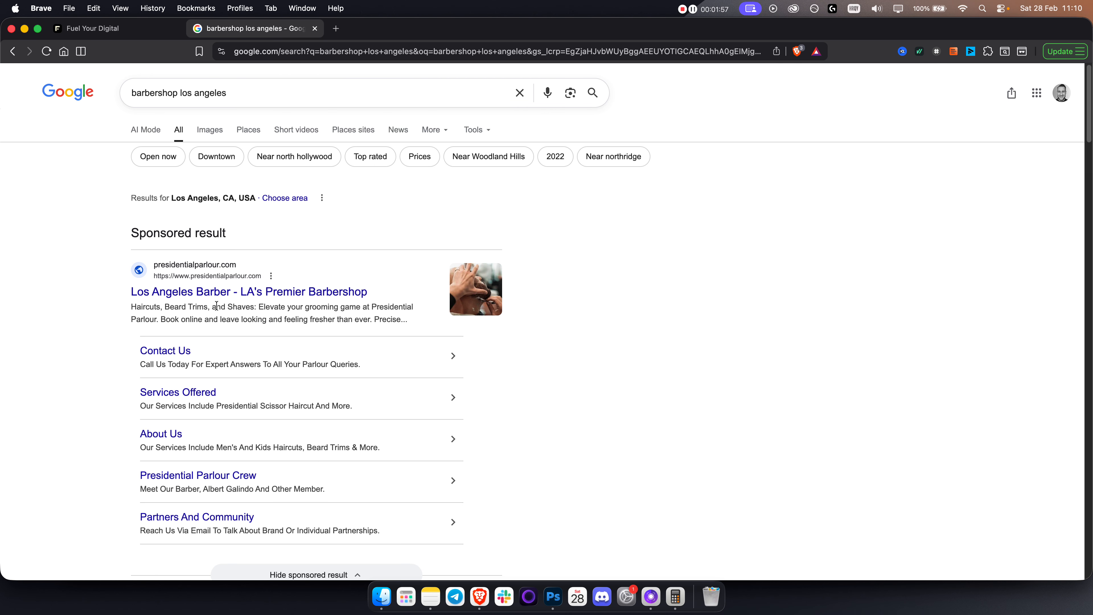
{"action": "left_click", "coordinate": [232, 293]}
{"action": "left_click", "coordinate": [312, 50]}
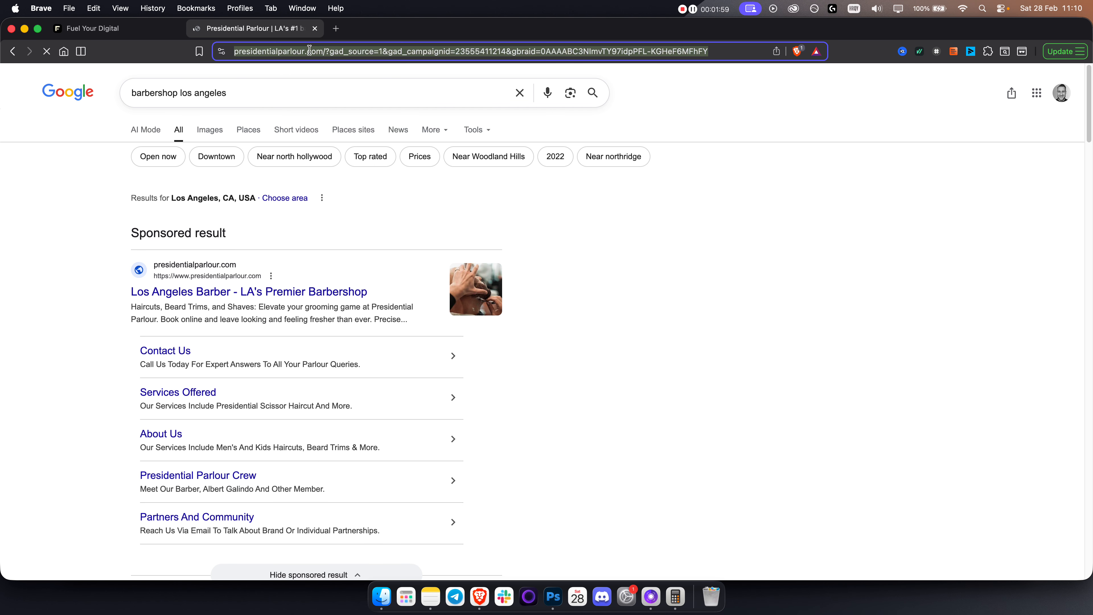
{"action": "left_click_drag", "start_coordinate": [351, 50], "coordinate": [25, 56]}
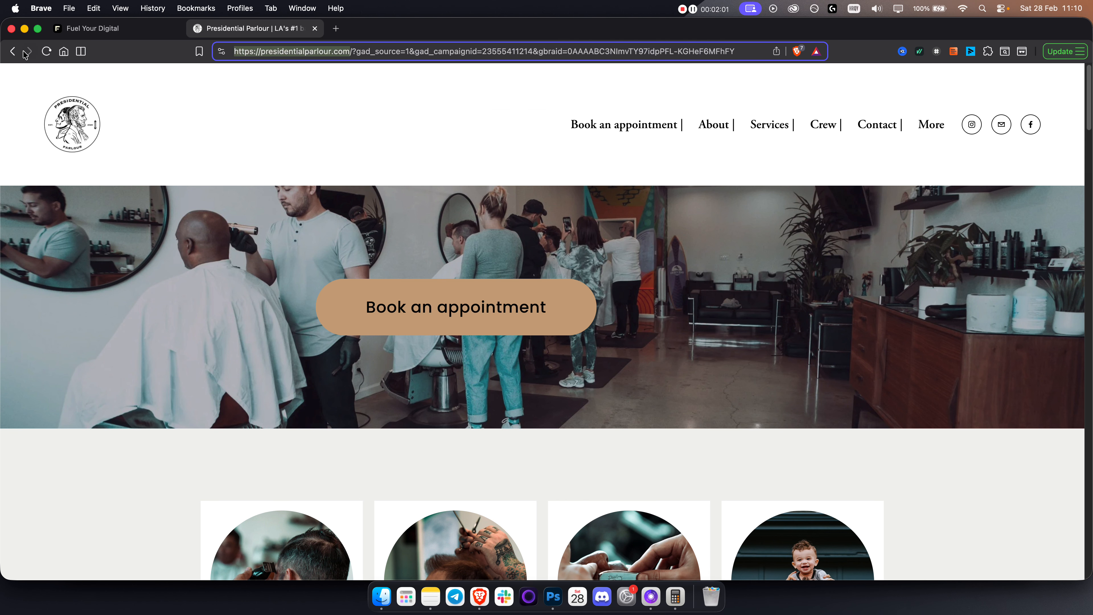
{"action": "key", "text": "super+c"}
Paste the presidentialparlour.com address into the Company Website field.
{"action": "left_click", "coordinate": [114, 34]}
{"action": "left_click", "coordinate": [749, 319]}
{"action": "key", "text": "super+v"}
{"action": "left_click", "coordinate": [842, 317]}
Enter the company email and set Company Address to 'XL Barbershop 2'.
{"action": "left_click", "coordinate": [300, 371]}
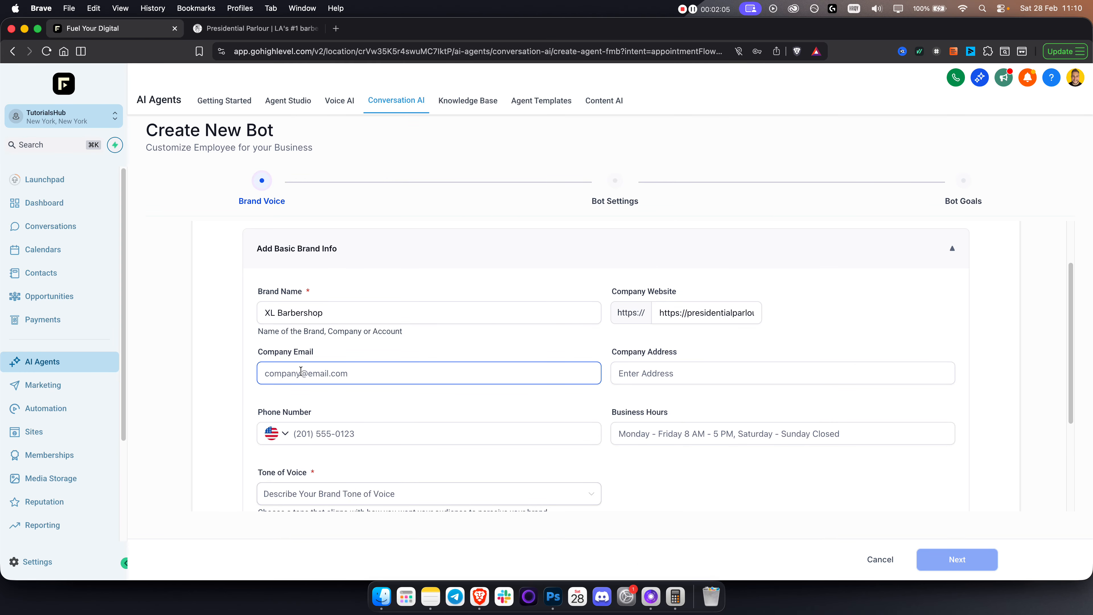
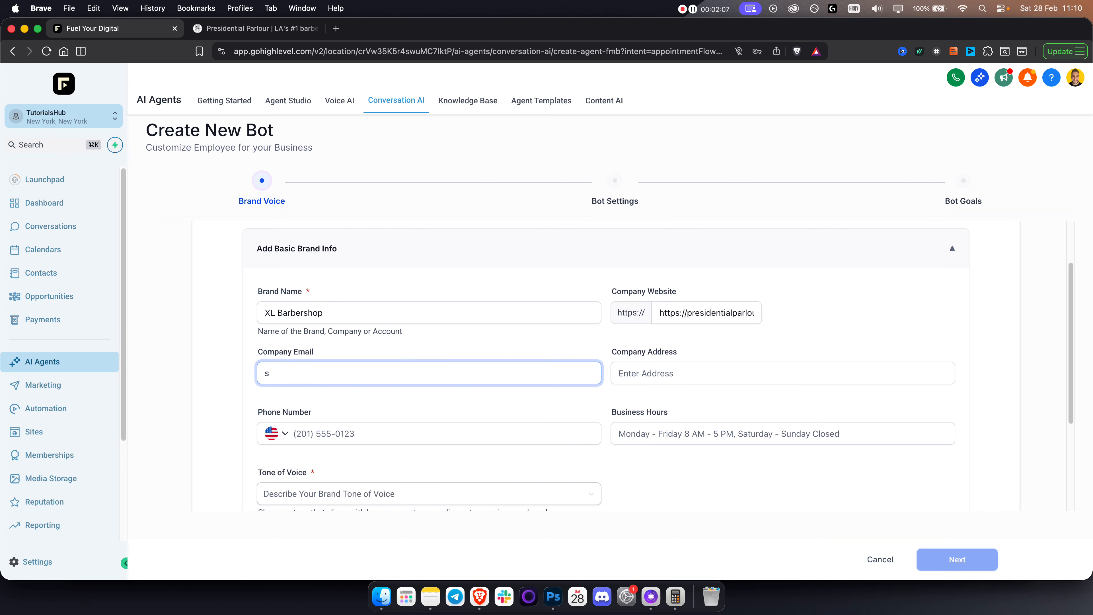
{"action": "left_click", "coordinate": [624, 378]}
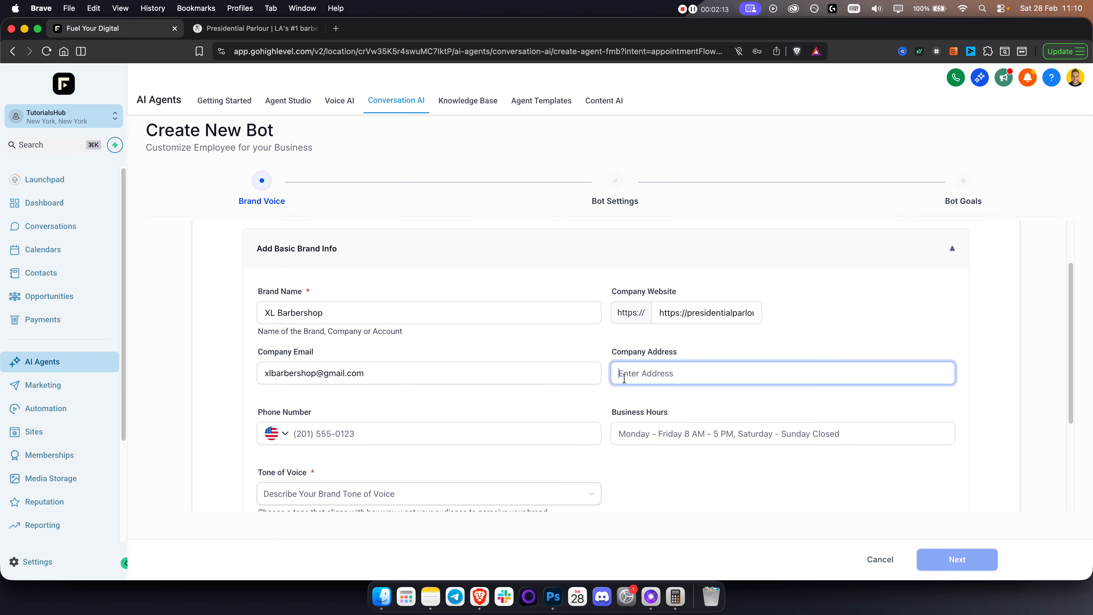
{"action": "scroll", "coordinate": [581, 377], "scroll_direction": "down", "scroll_amount": 2}
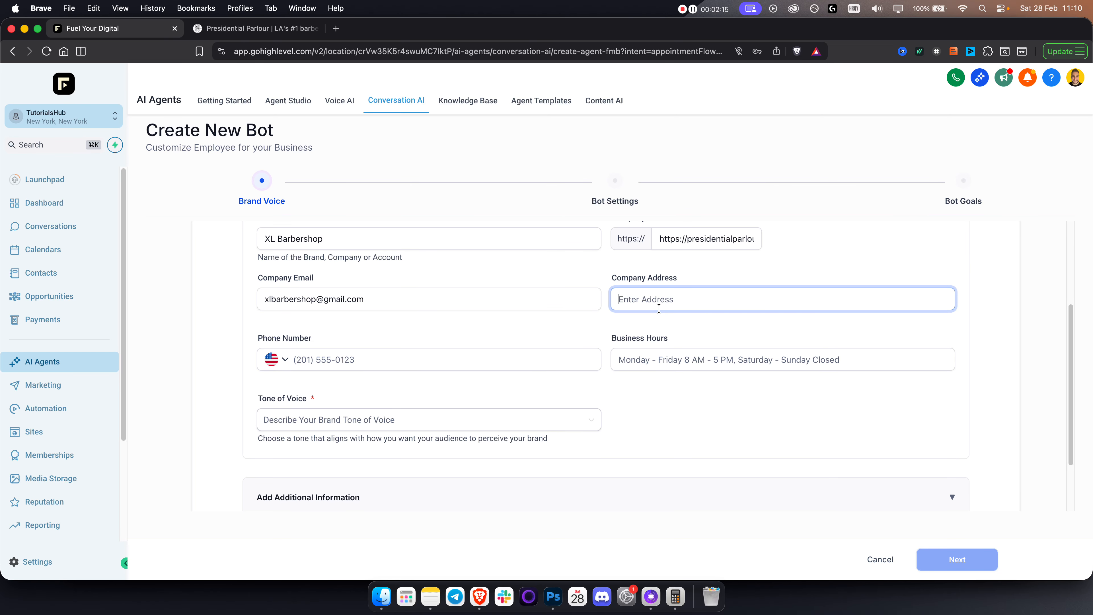
{"action": "type", "text": "XL Barbershop 2"}
Type a company phone number, trimming the extra digits.
{"action": "left_click", "coordinate": [349, 359]}
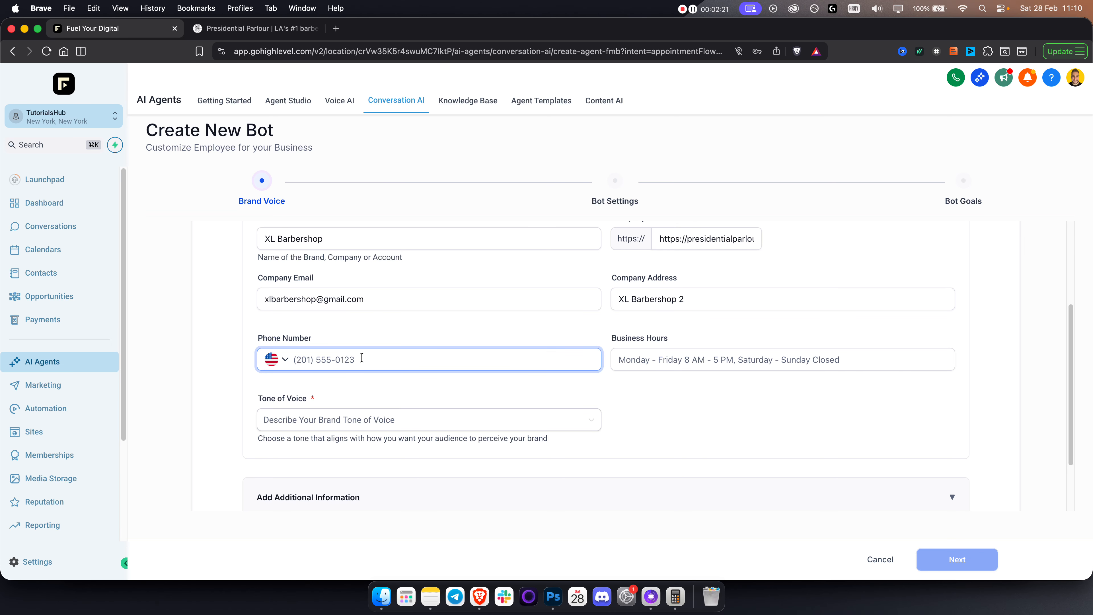
{"action": "scroll", "coordinate": [393, 360], "scroll_direction": "down", "scroll_amount": 3}
{"action": "left_click", "coordinate": [390, 367]}
{"action": "scroll", "coordinate": [390, 368], "scroll_direction": "up", "scroll_amount": 1}
{"action": "left_click", "coordinate": [386, 323]}
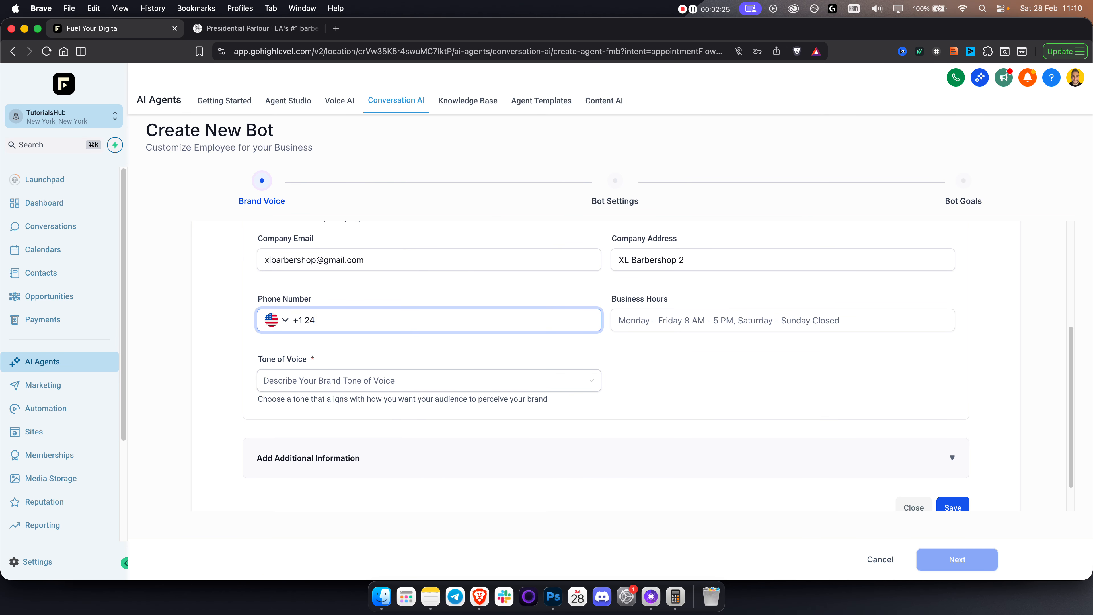
{"action": "key", "text": "BackSpace"}
{"action": "key", "text": "BackSpace"}
Clear the phone number and try saving, which flags the required Tone of Voice.
{"action": "left_click", "coordinate": [693, 326]}
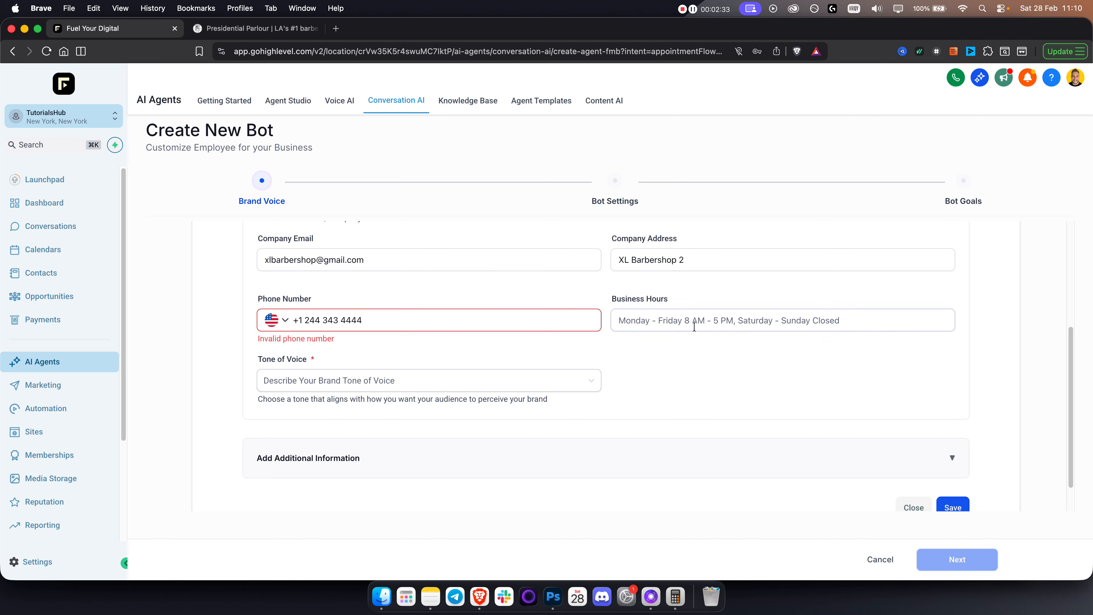
{"action": "left_click", "coordinate": [415, 322]}
{"action": "key", "text": "BackSpace"}
{"action": "key", "text": "BackSpace"}
{"action": "key", "text": "BackSpace"}
{"action": "key", "text": "BackSpace"}
{"action": "key", "text": "BackSpace"}
{"action": "key", "text": "BackSpace"}
{"action": "key", "text": "BackSpace"}
{"action": "key", "text": "BackSpace"}
{"action": "key", "text": "BackSpace"}
{"action": "key", "text": "BackSpace"}
{"action": "key", "text": "BackSpace"}
{"action": "key", "text": "BackSpace"}
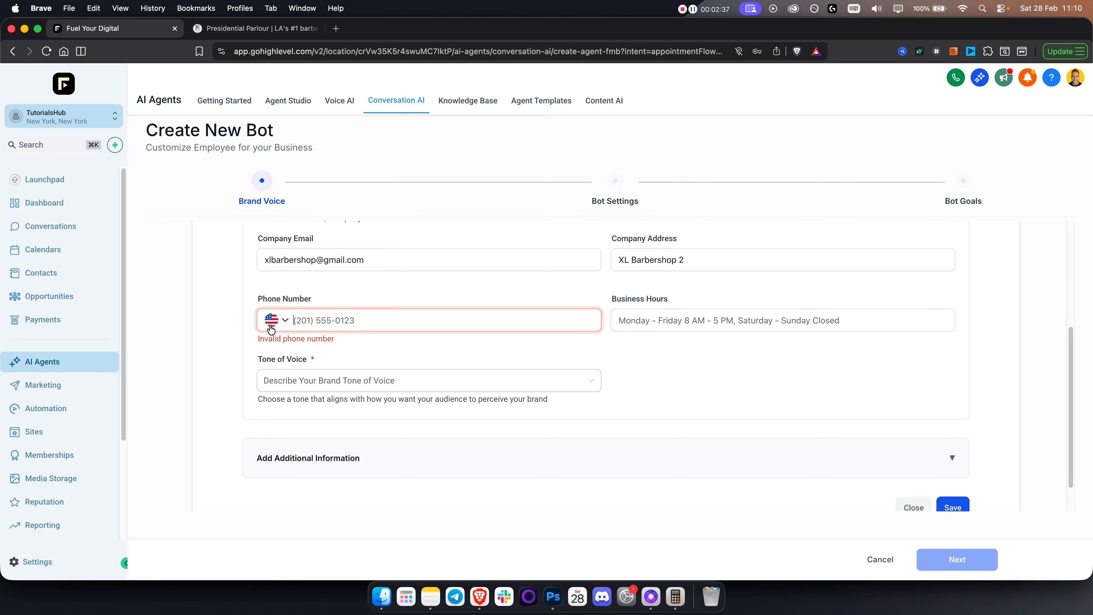
{"action": "left_click", "coordinate": [248, 351]}
{"action": "scroll", "coordinate": [732, 409], "scroll_direction": "down", "scroll_amount": 2}
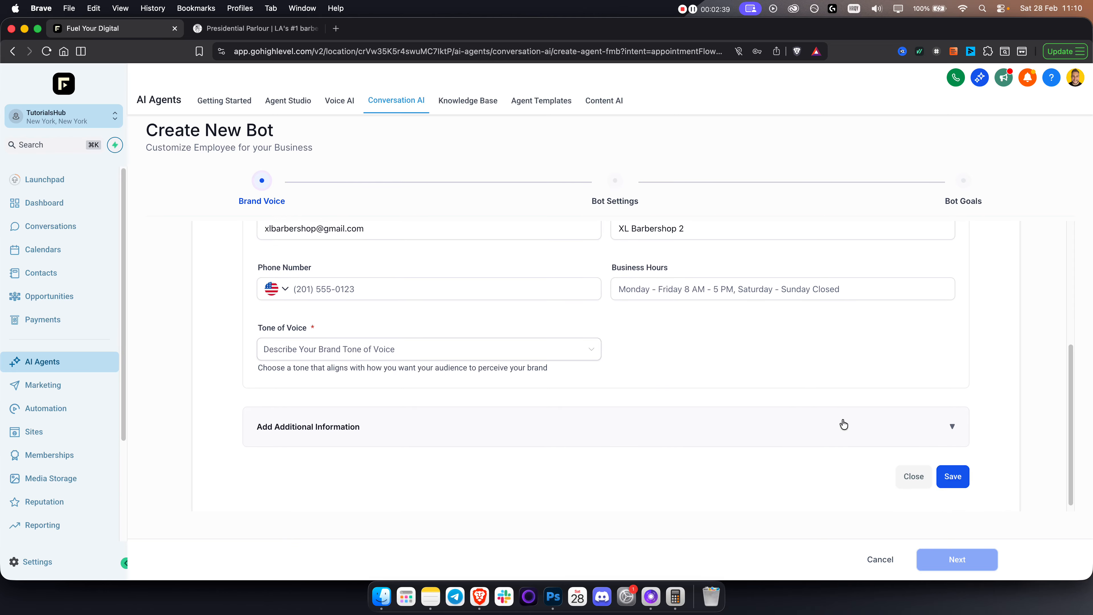
{"action": "left_click", "coordinate": [952, 470]}
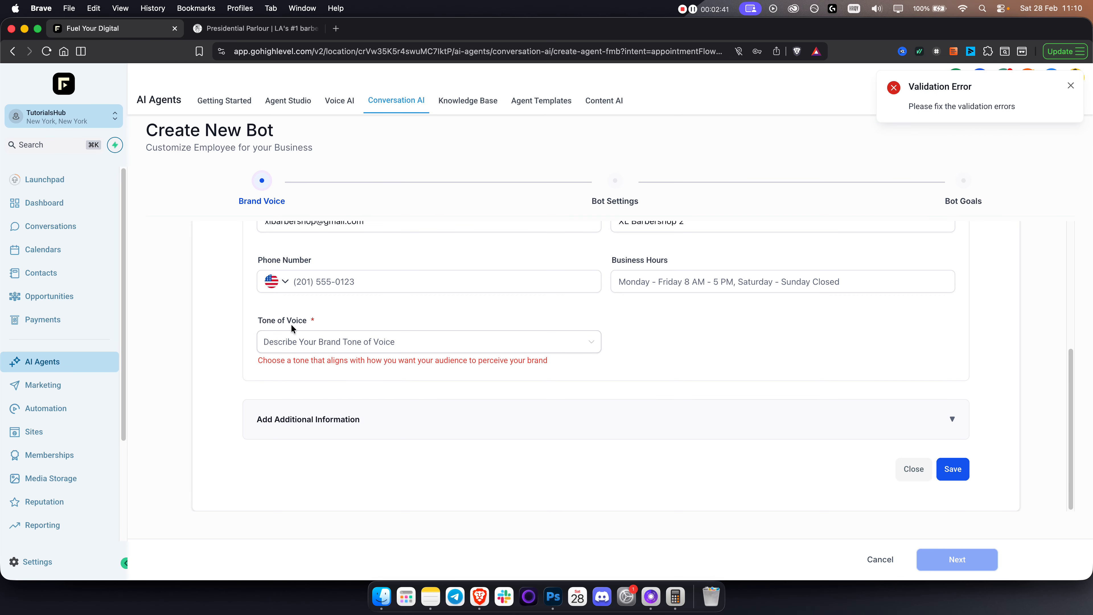
Choose a Friendly tone of voice and expand the additional information fields.
{"action": "left_click", "coordinate": [327, 341]}
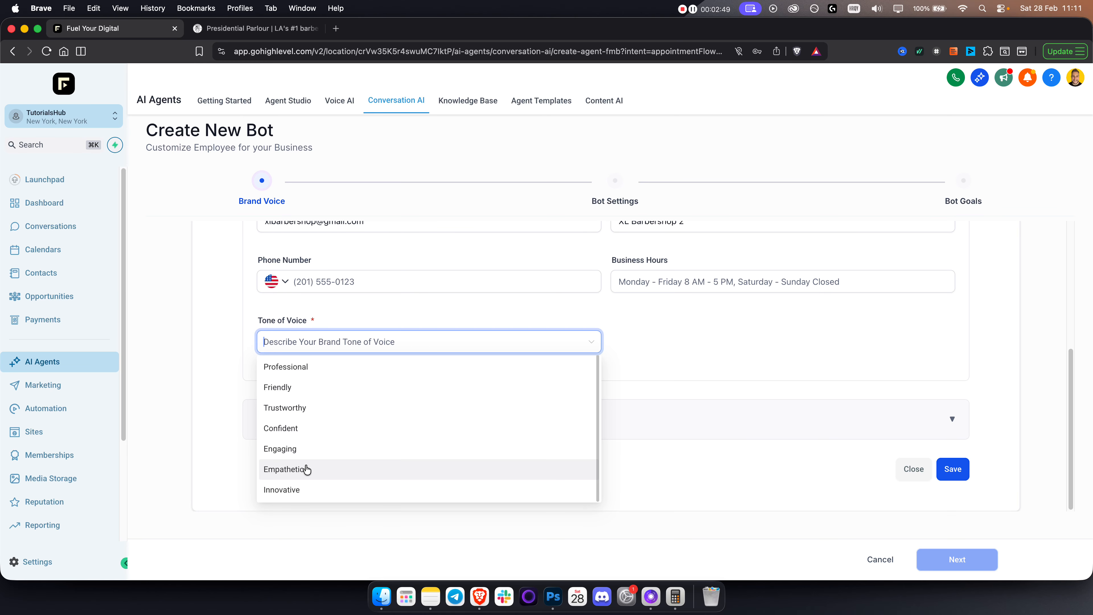
{"action": "left_click", "coordinate": [300, 392]}
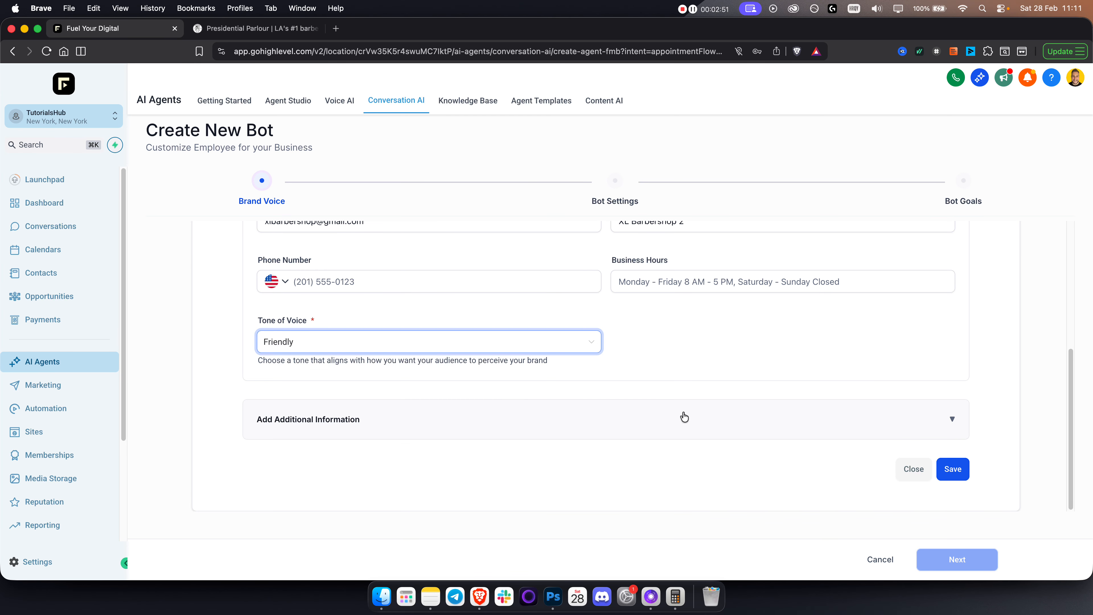
{"action": "left_click", "coordinate": [952, 420]}
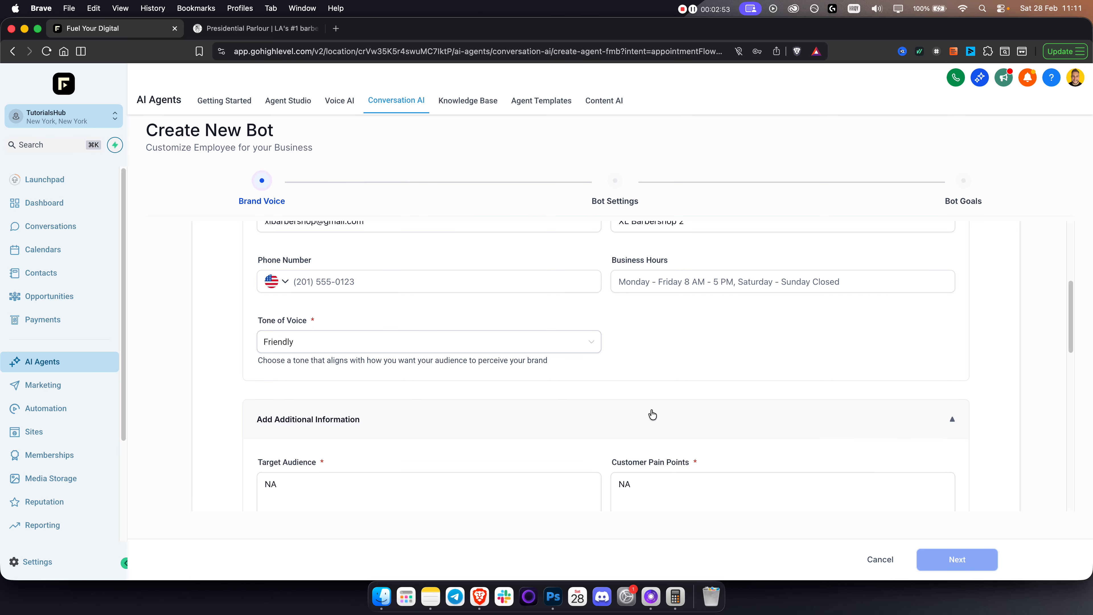
{"action": "scroll", "coordinate": [624, 411], "scroll_direction": "down", "scroll_amount": 5}
{"action": "left_click", "coordinate": [352, 303]}
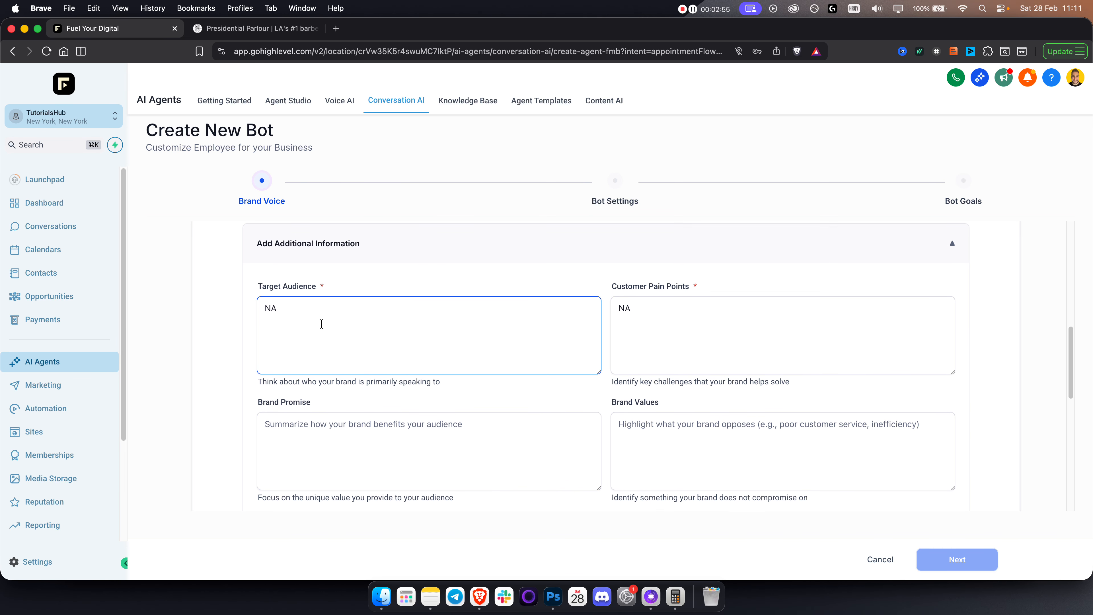
{"action": "scroll", "coordinate": [297, 332], "scroll_direction": "up", "scroll_amount": 1}
{"action": "double_click", "coordinate": [283, 331]}
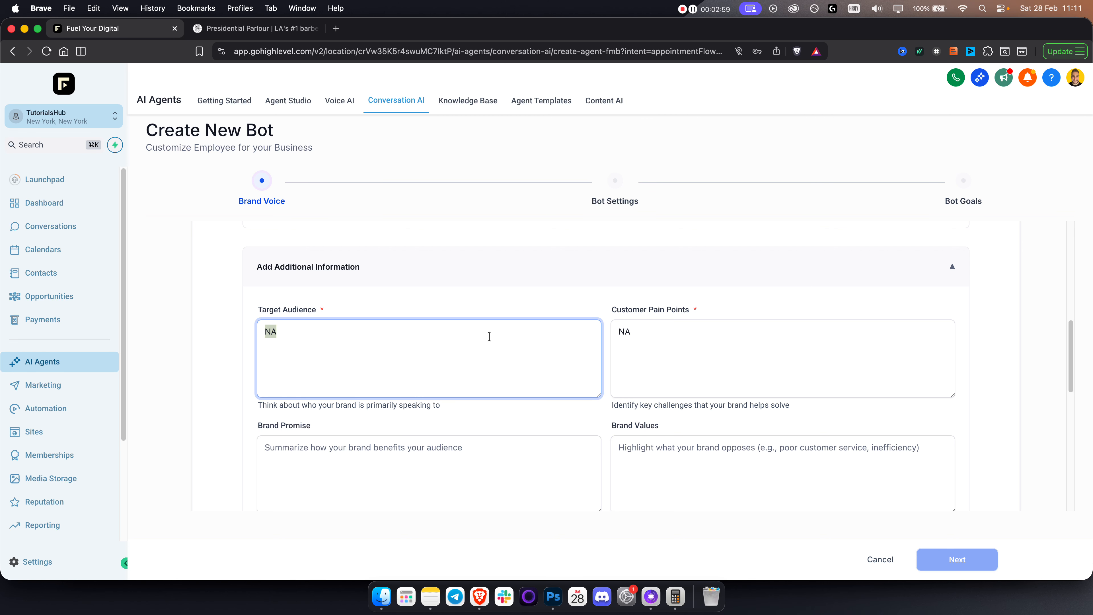
Review the Pain Points, Brand Promise, Brand Values and Risks of Inaction fields.
{"action": "left_click", "coordinate": [740, 345]}
{"action": "scroll", "coordinate": [645, 387], "scroll_direction": "down", "scroll_amount": 3}
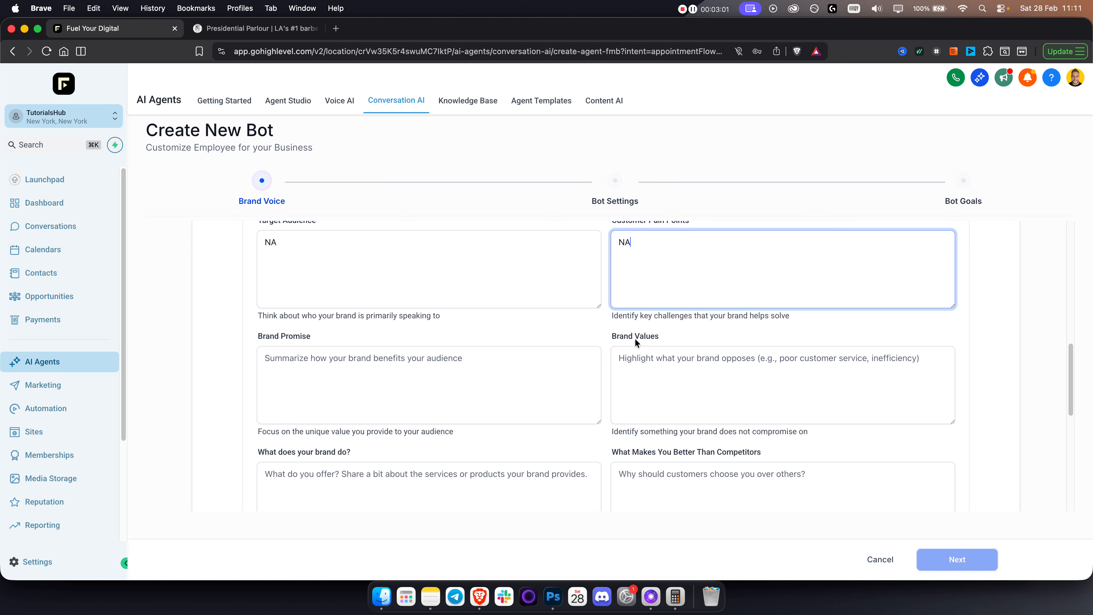
{"action": "left_click", "coordinate": [512, 366]}
{"action": "left_click", "coordinate": [703, 371]}
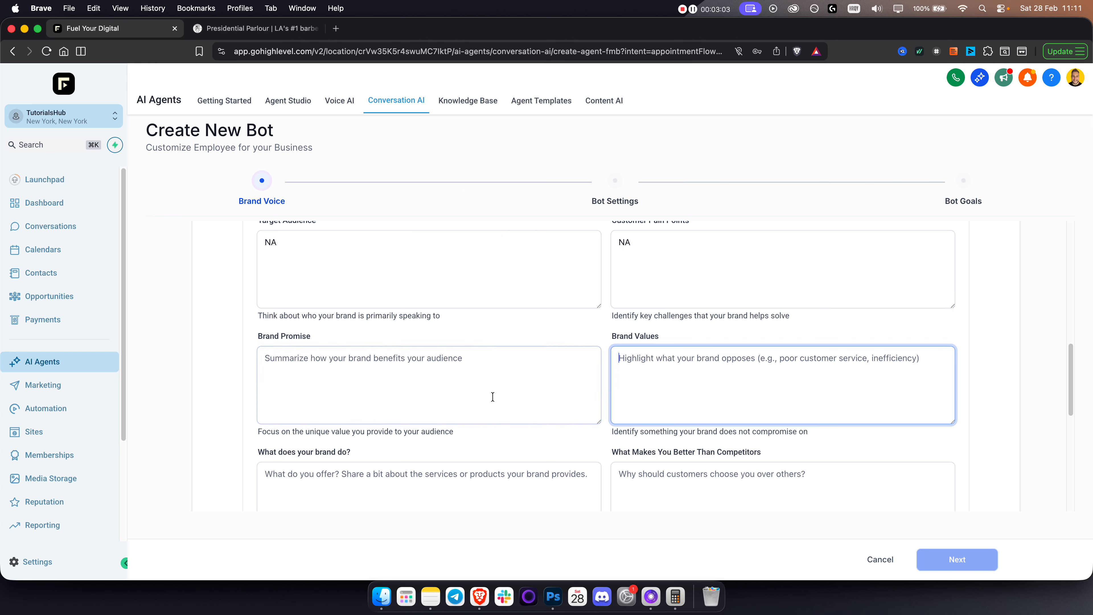
{"action": "scroll", "coordinate": [478, 395], "scroll_direction": "down", "scroll_amount": 3}
{"action": "key", "text": "Tab"}
{"action": "key", "text": "Tab"}
{"action": "scroll", "coordinate": [456, 403], "scroll_direction": "down", "scroll_amount": 3}
{"action": "key", "text": "Tab"}
{"action": "left_click", "coordinate": [655, 414]}
{"action": "scroll", "coordinate": [443, 405], "scroll_direction": "down", "scroll_amount": 5}
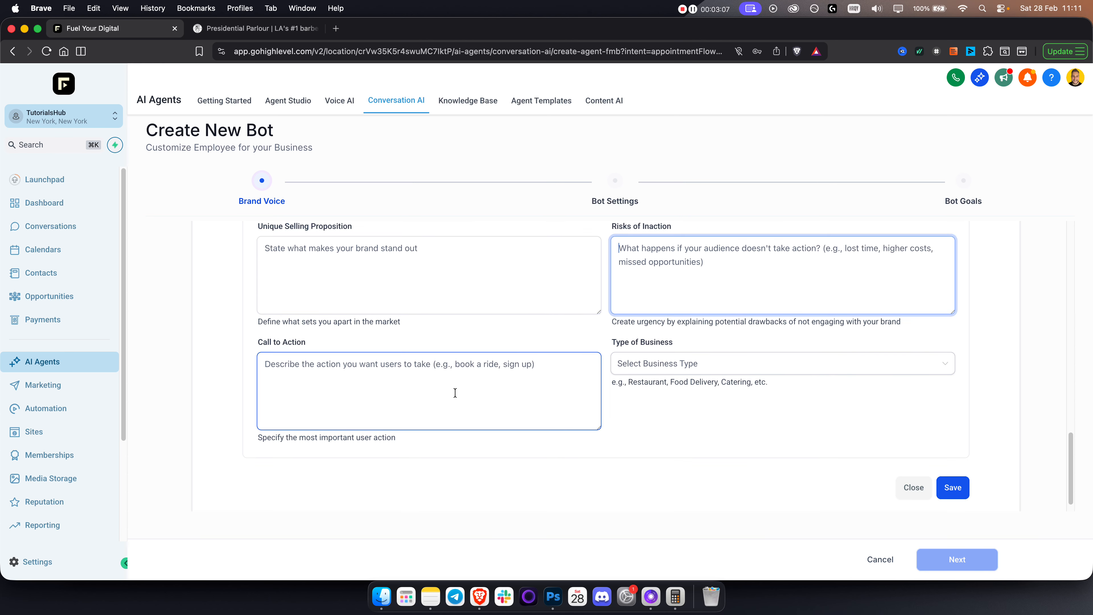
Set Type of Business to Barber Shop and save the brand voice.
{"action": "left_click", "coordinate": [682, 363]}
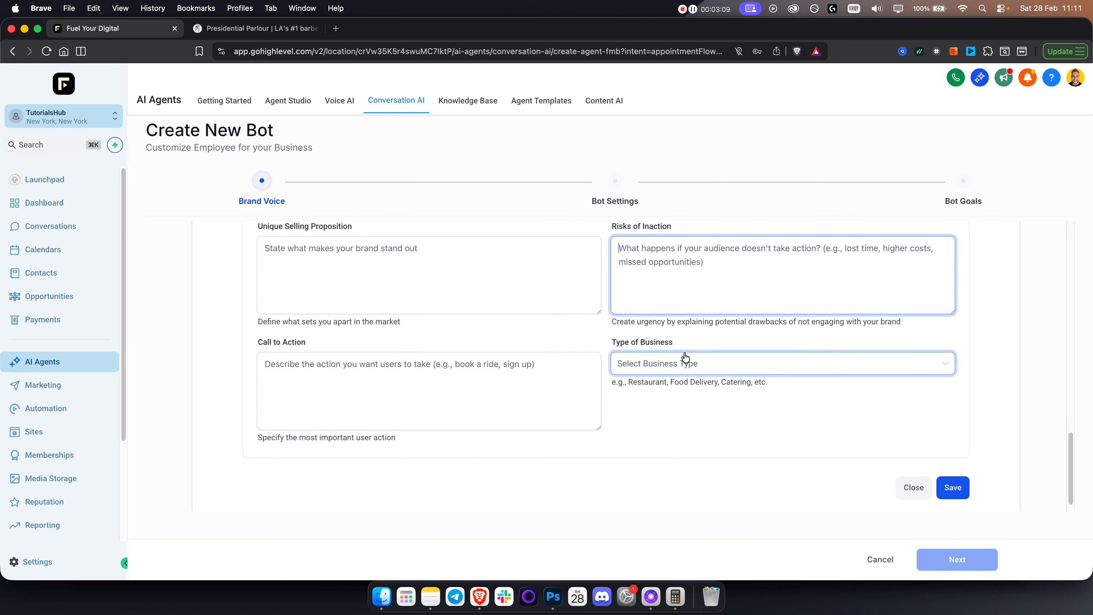
{"action": "scroll", "coordinate": [675, 407], "scroll_direction": "down", "scroll_amount": 4}
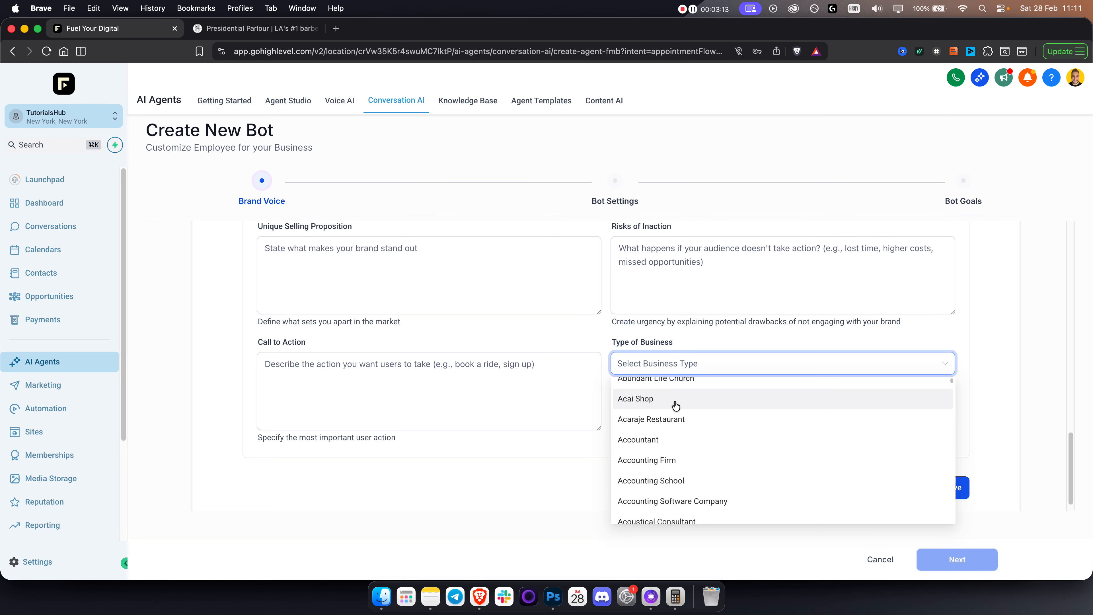
{"action": "type", "text": "barber"}
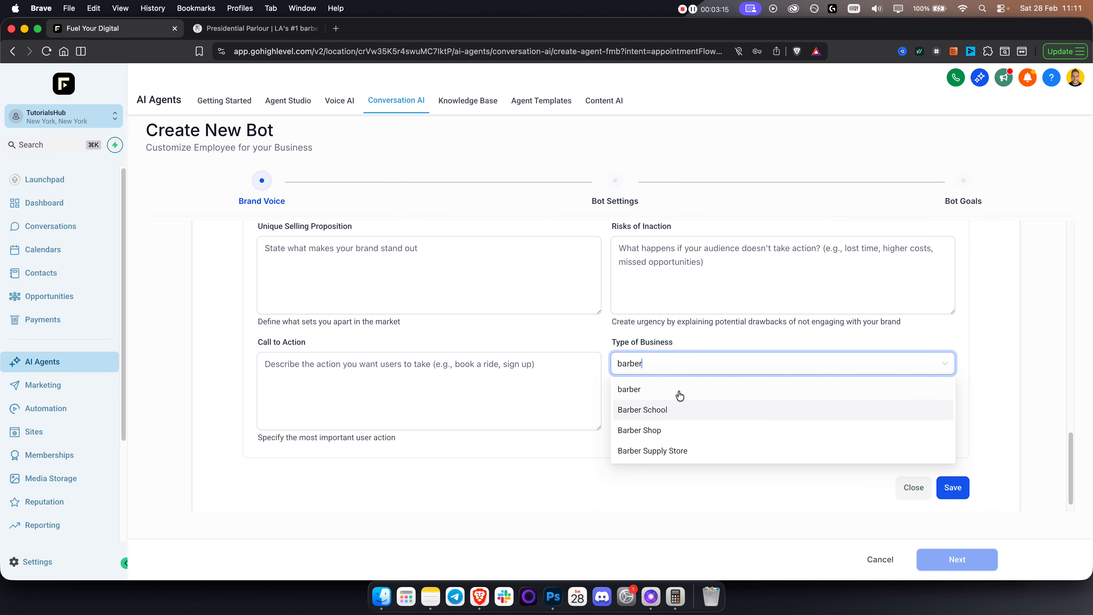
{"action": "left_click", "coordinate": [665, 430]}
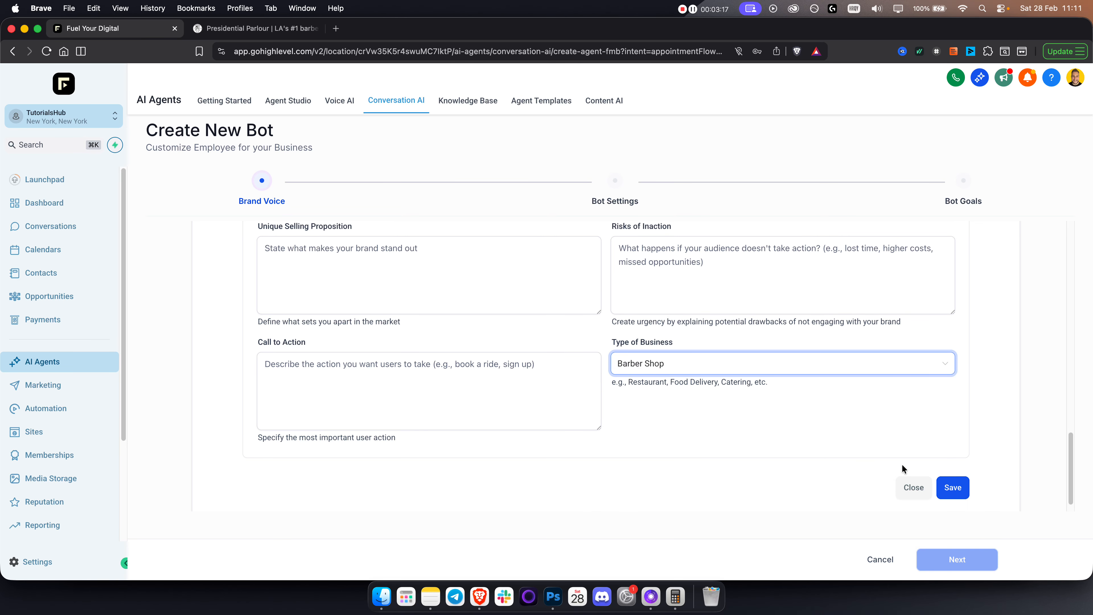
{"action": "left_click", "coordinate": [947, 489]}
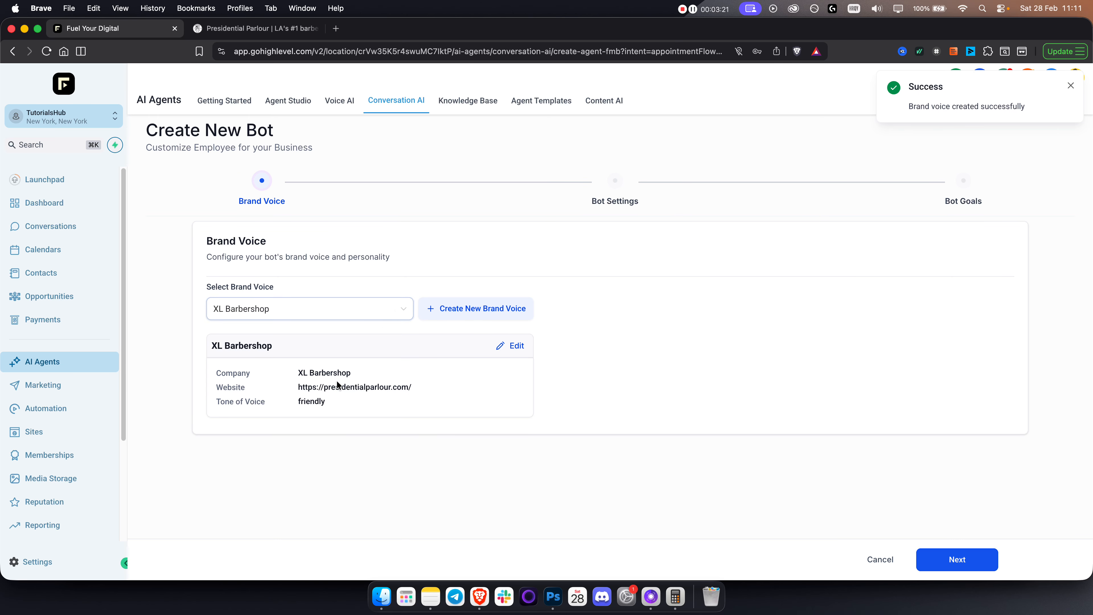
In Bot Settings, rename the bot to Jack.
{"action": "left_click", "coordinate": [941, 561]}
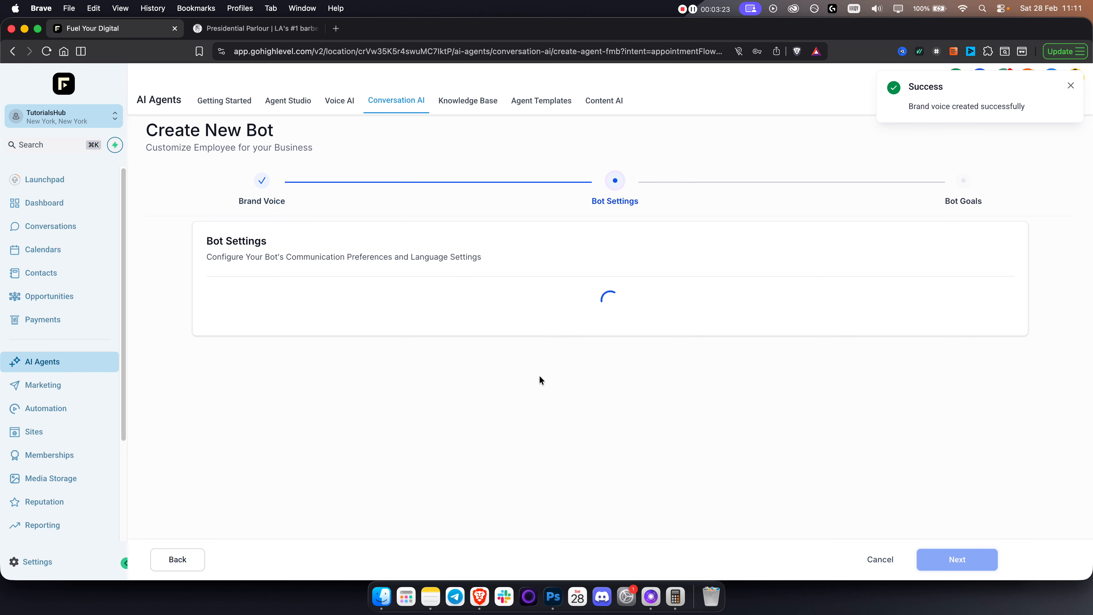
{"action": "left_click", "coordinate": [434, 333]}
{"action": "key", "text": "super+a"}
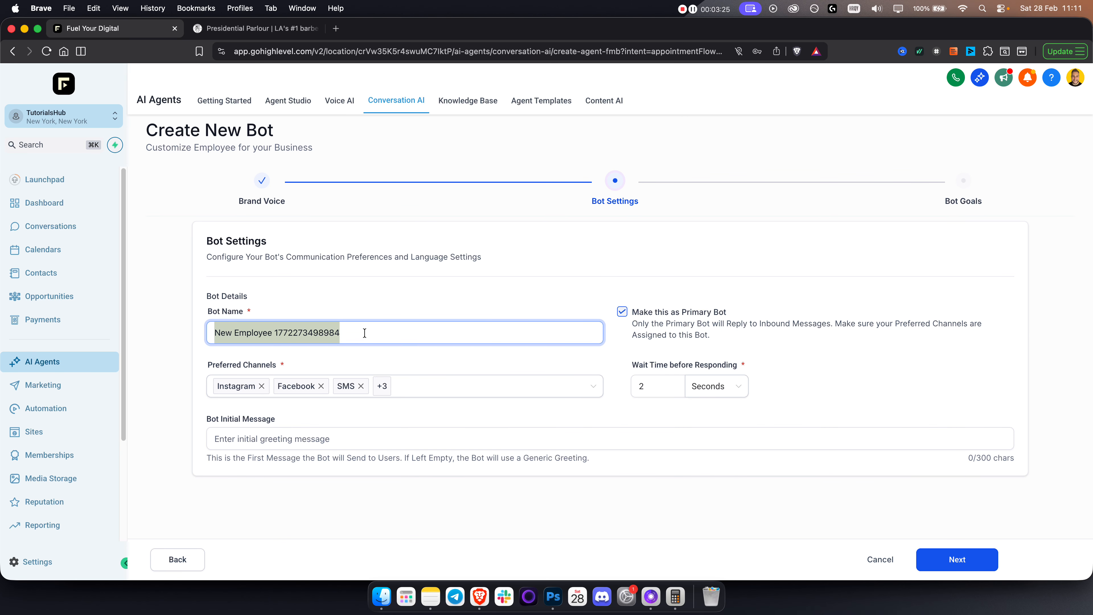
{"action": "type", "text": "Jack"}
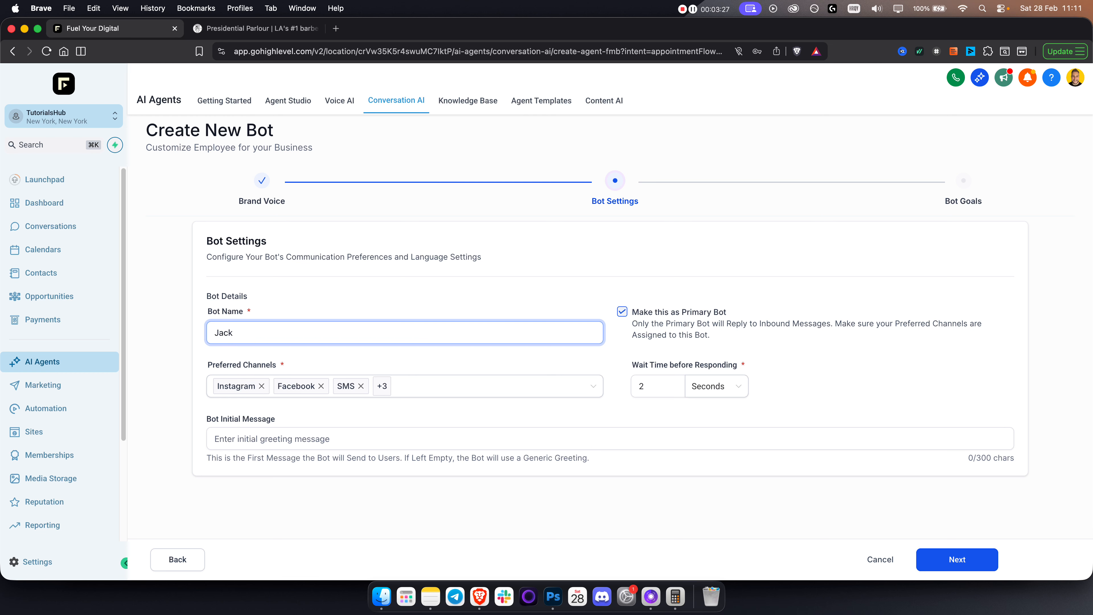
{"action": "left_click", "coordinate": [428, 287]}
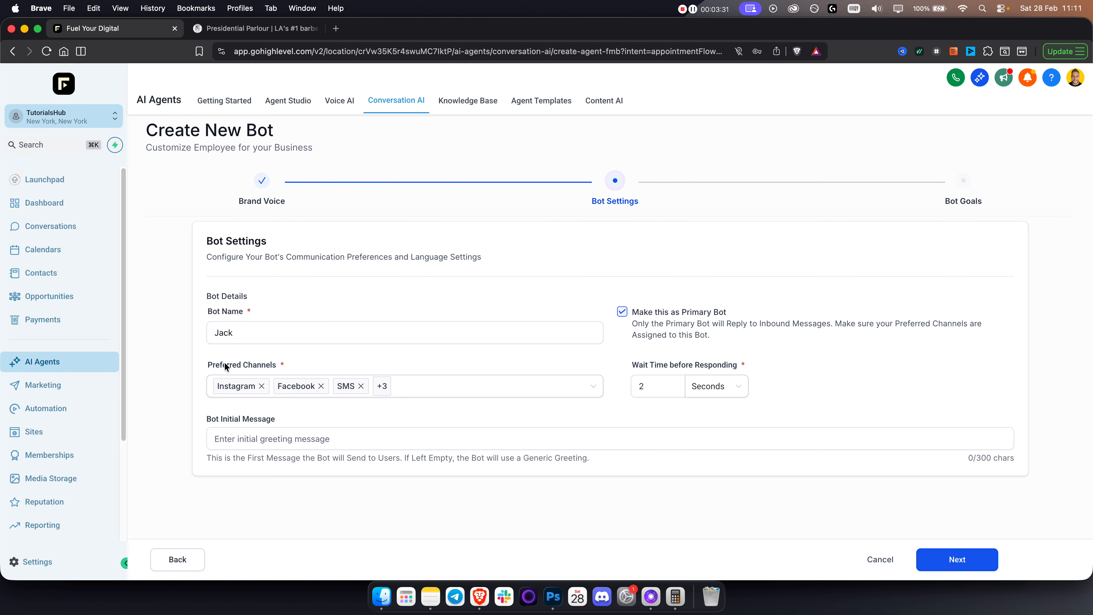
Set the initial message to 'Hey there! What type of service are you interested in?'.
{"action": "mouse_move", "coordinate": [440, 388]}
{"action": "left_click", "coordinate": [663, 382]}
{"action": "left_click", "coordinate": [245, 432]}
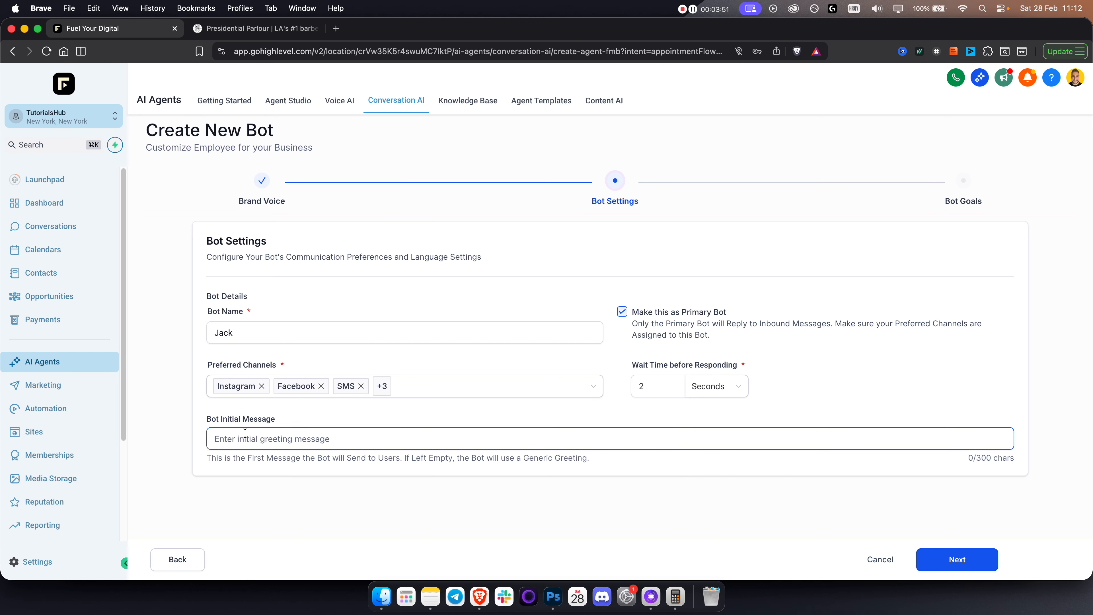
{"action": "left_click", "coordinate": [244, 432]}
{"action": "type", "text": "Hey there! What type of haird"}
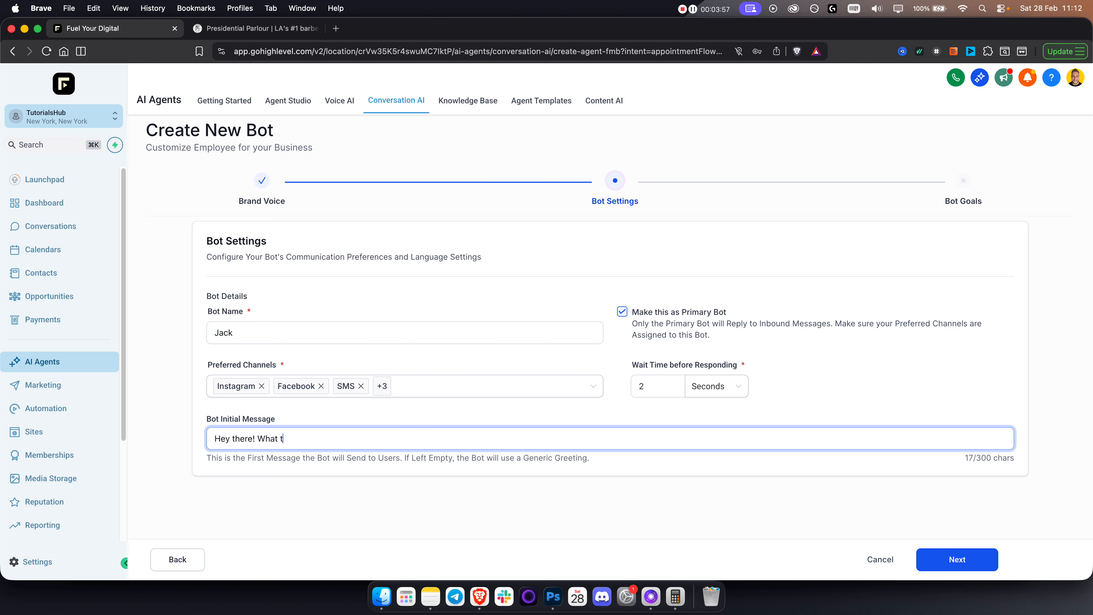
{"action": "key", "text": "BackSpace"}
{"action": "key", "text": "BackSpace"}
{"action": "key", "text": "BackSpace"}
{"action": "key", "text": "BackSpace"}
{"action": "key", "text": "BackSpace"}
{"action": "type", "text": "service are you interested in?"}
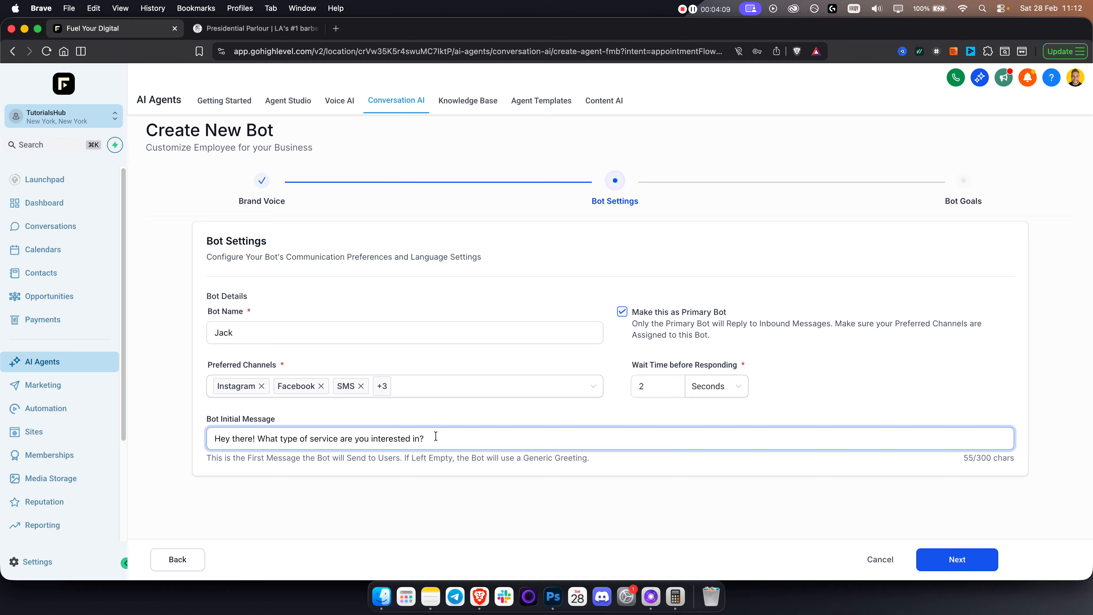
{"action": "triple_click", "coordinate": [409, 437]}
{"action": "double_click", "coordinate": [270, 439]}
{"action": "left_click", "coordinate": [270, 439]}
On Bot Goals, toggle the Email collection checkbox off and back on.
{"action": "left_click", "coordinate": [970, 560]}
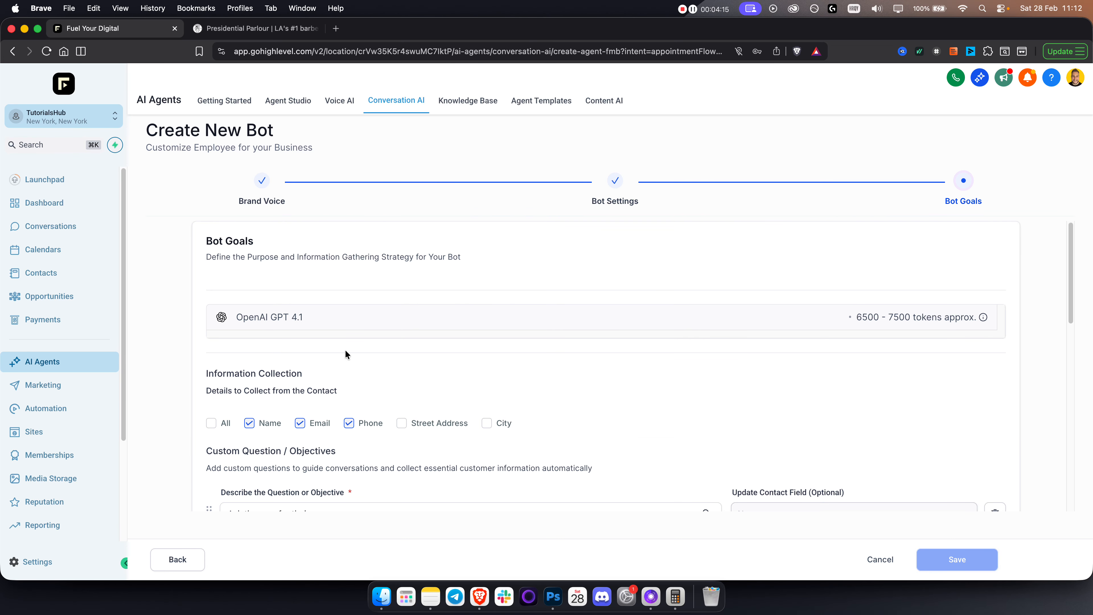
{"action": "triple_click", "coordinate": [246, 318]}
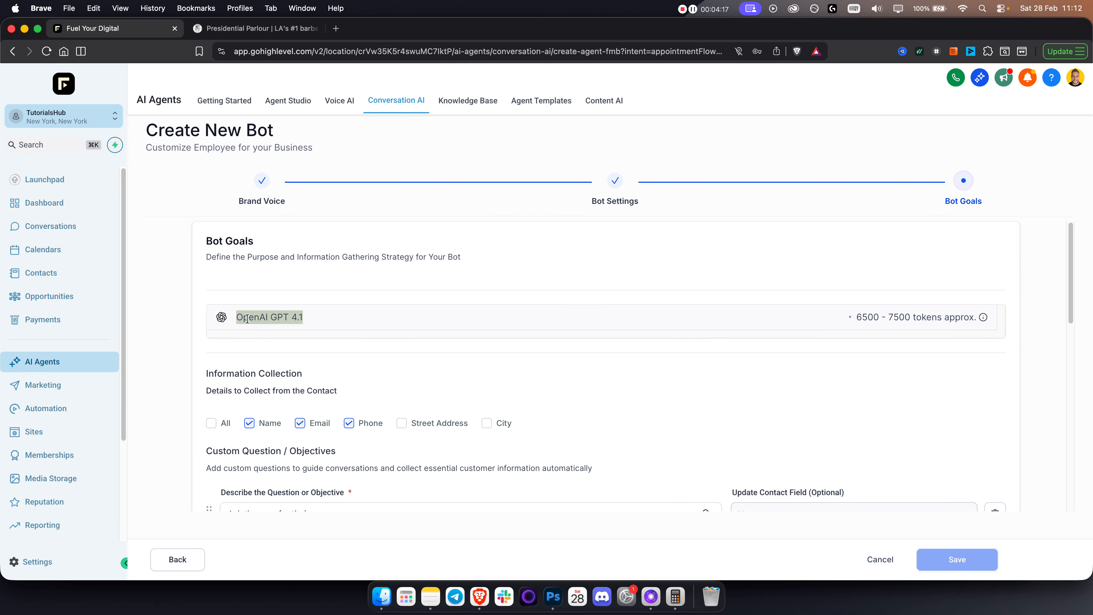
{"action": "scroll", "coordinate": [348, 338], "scroll_direction": "down", "scroll_amount": 5}
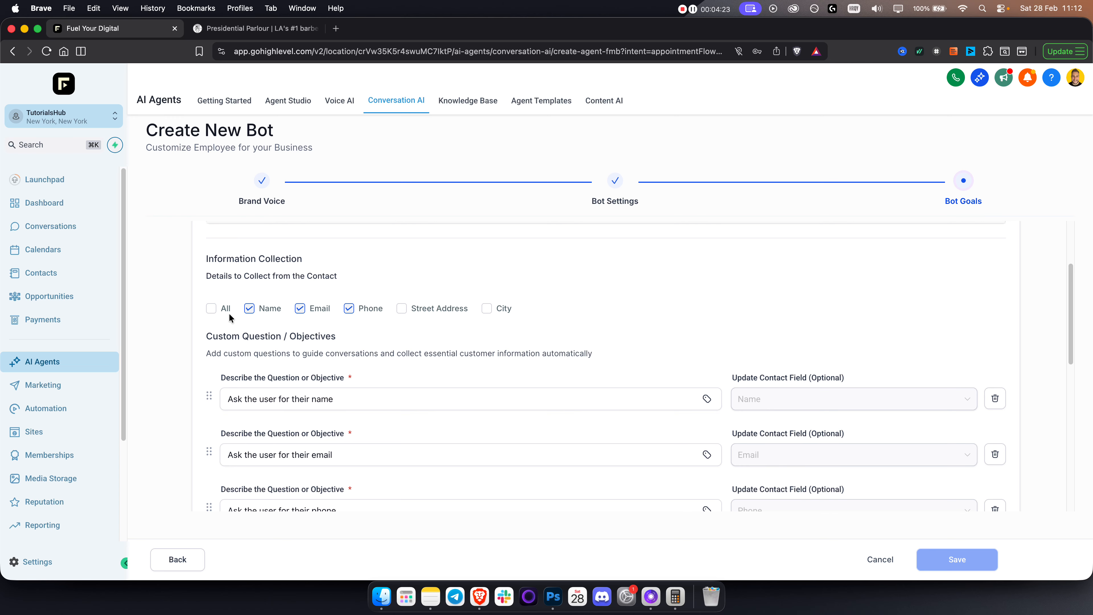
{"action": "left_click", "coordinate": [300, 309]}
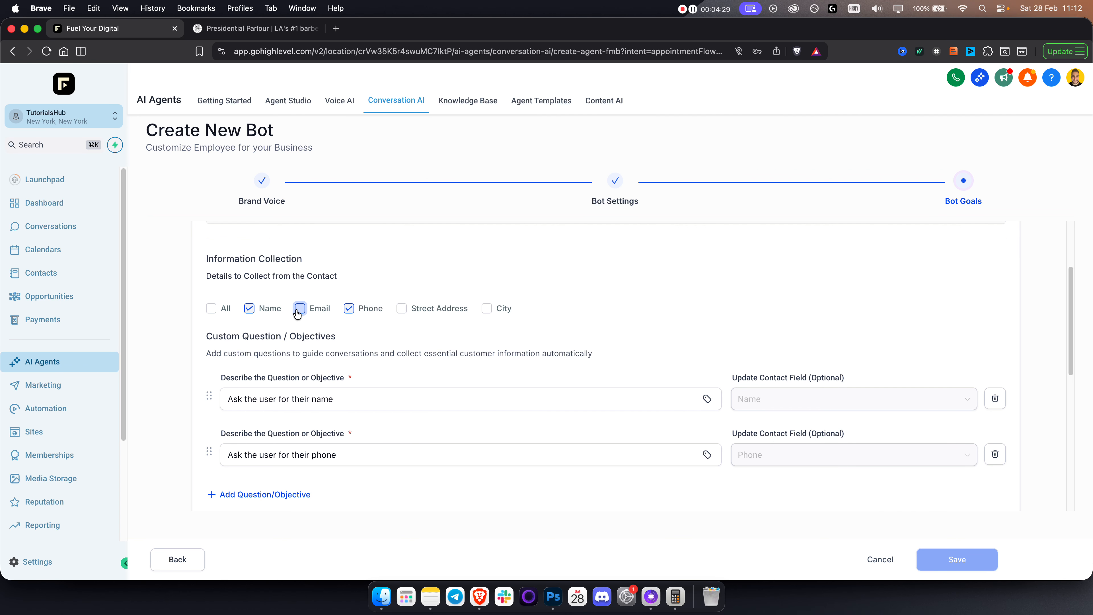
{"action": "left_click", "coordinate": [300, 309]}
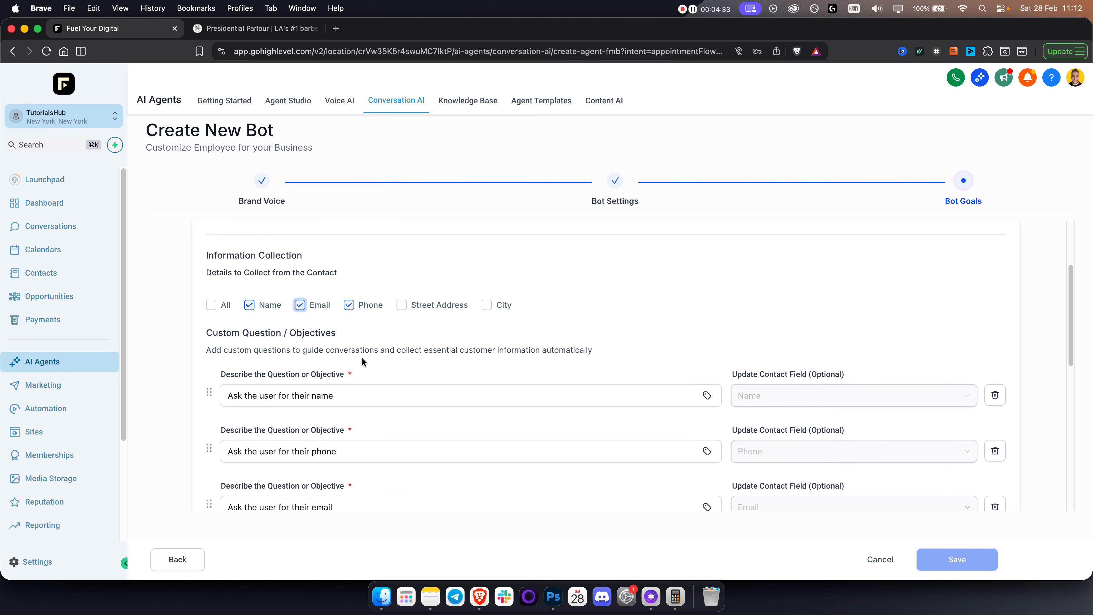
Review the name, phone and email questions in the objectives list.
{"action": "scroll", "coordinate": [349, 353], "scroll_direction": "down", "scroll_amount": 3}
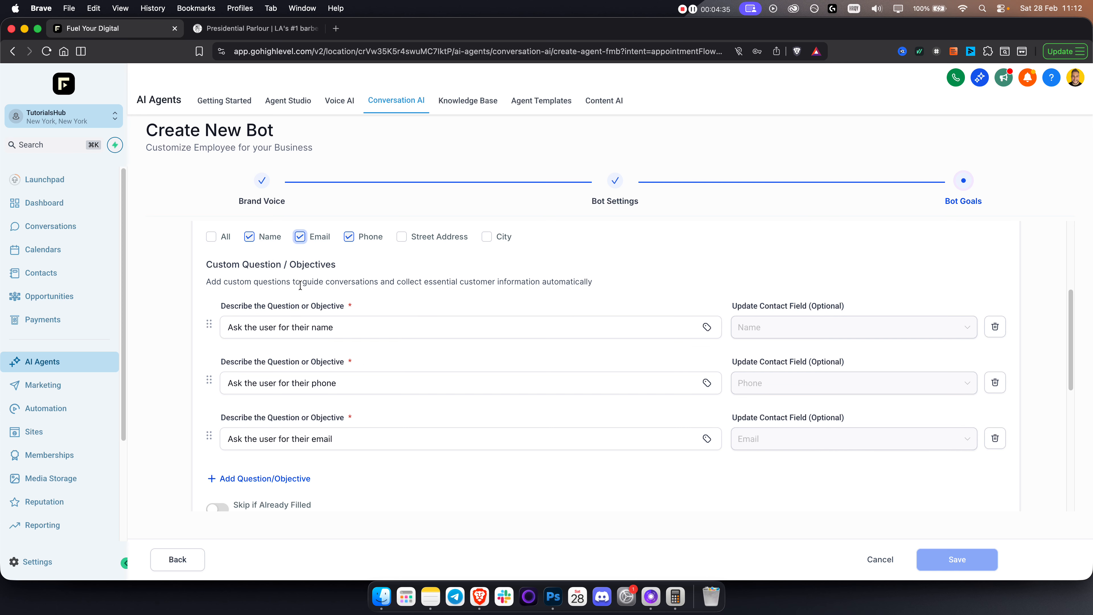
{"action": "left_click", "coordinate": [349, 327]}
{"action": "left_click", "coordinate": [349, 383]}
{"action": "left_click", "coordinate": [354, 439]}
{"action": "scroll", "coordinate": [426, 471], "scroll_direction": "down", "scroll_amount": 1}
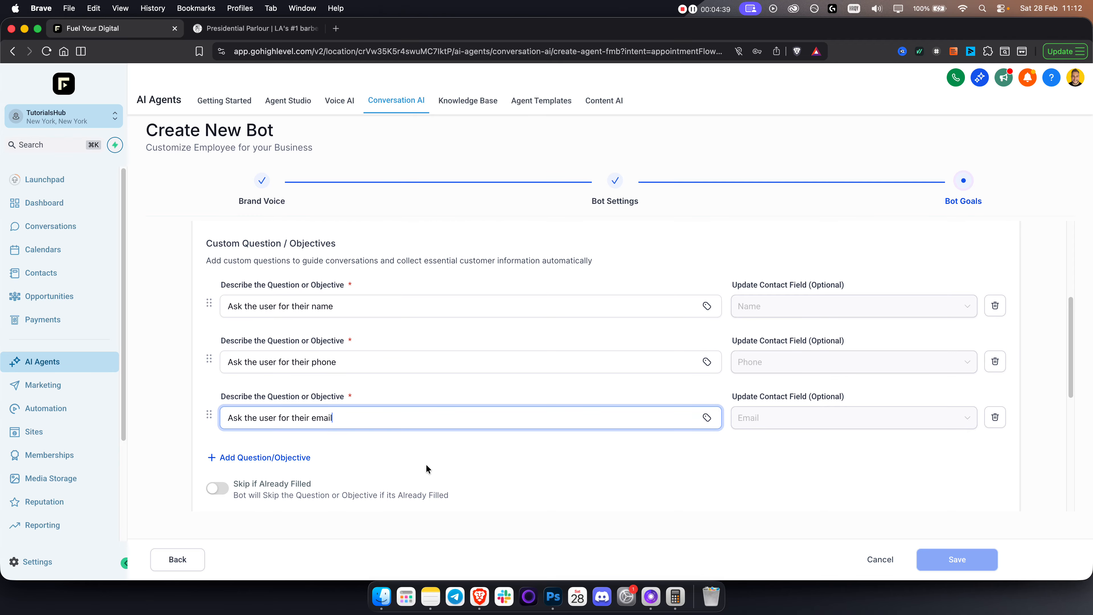
{"action": "scroll", "coordinate": [421, 448], "scroll_direction": "up", "scroll_amount": 4}
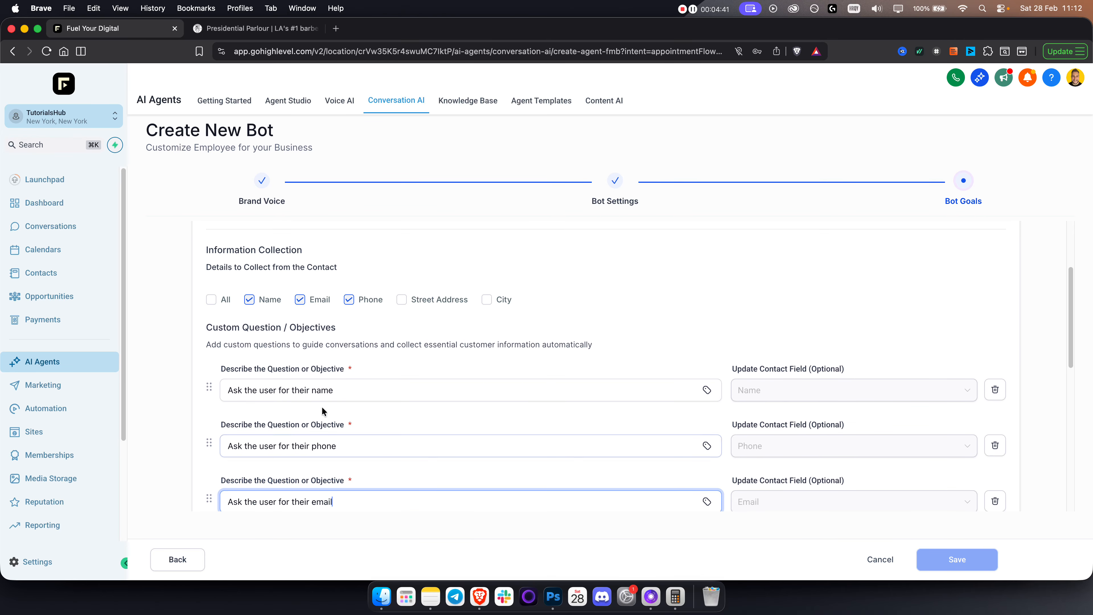
{"action": "scroll", "coordinate": [317, 350], "scroll_direction": "down", "scroll_amount": 4}
{"action": "triple_click", "coordinate": [338, 311]}
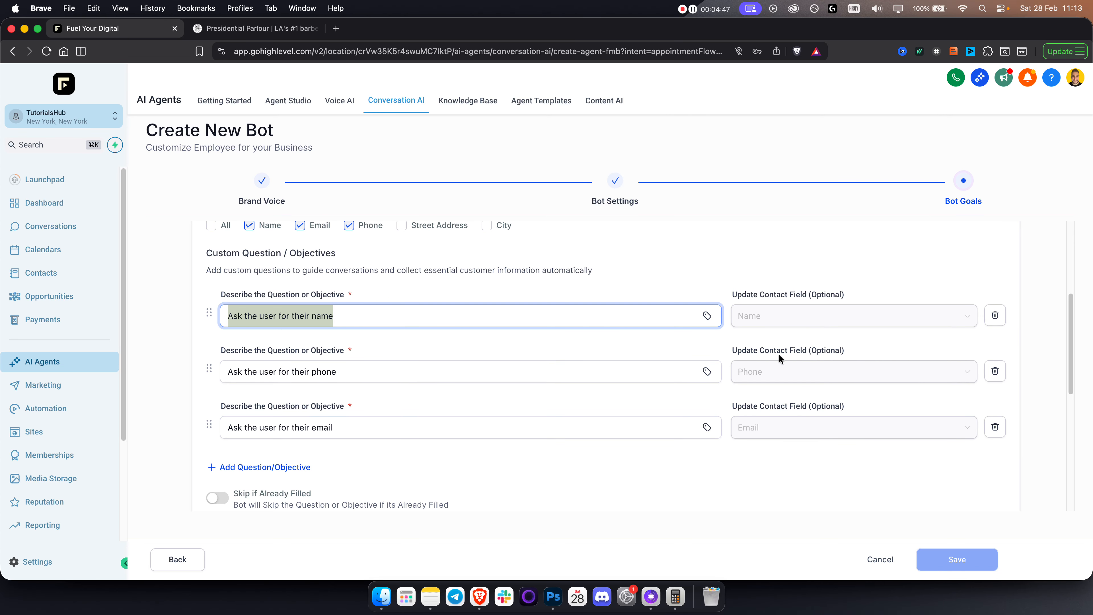
Delete the email question row from the objectives.
{"action": "right_click", "coordinate": [776, 444]}
{"action": "left_click", "coordinate": [763, 333]}
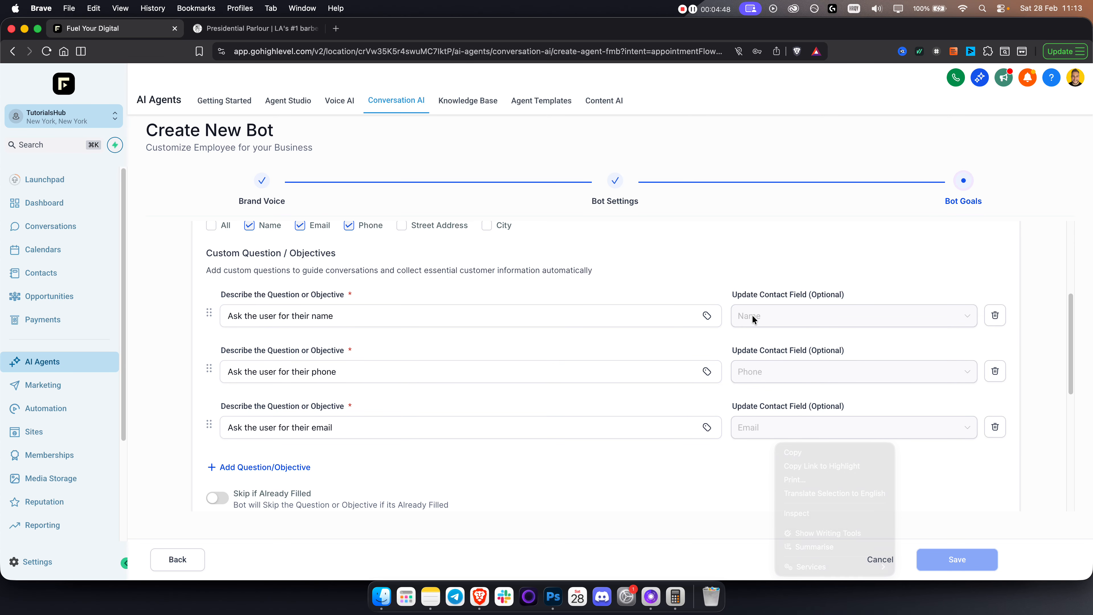
{"action": "left_click", "coordinate": [996, 428]}
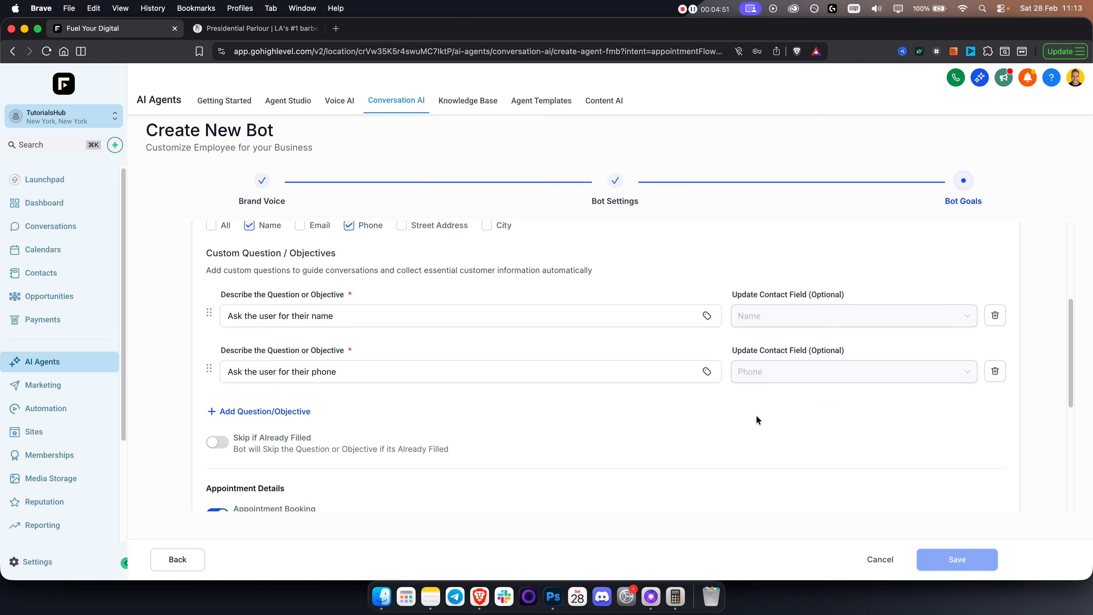
{"action": "scroll", "coordinate": [340, 362], "scroll_direction": "down", "scroll_amount": 1}
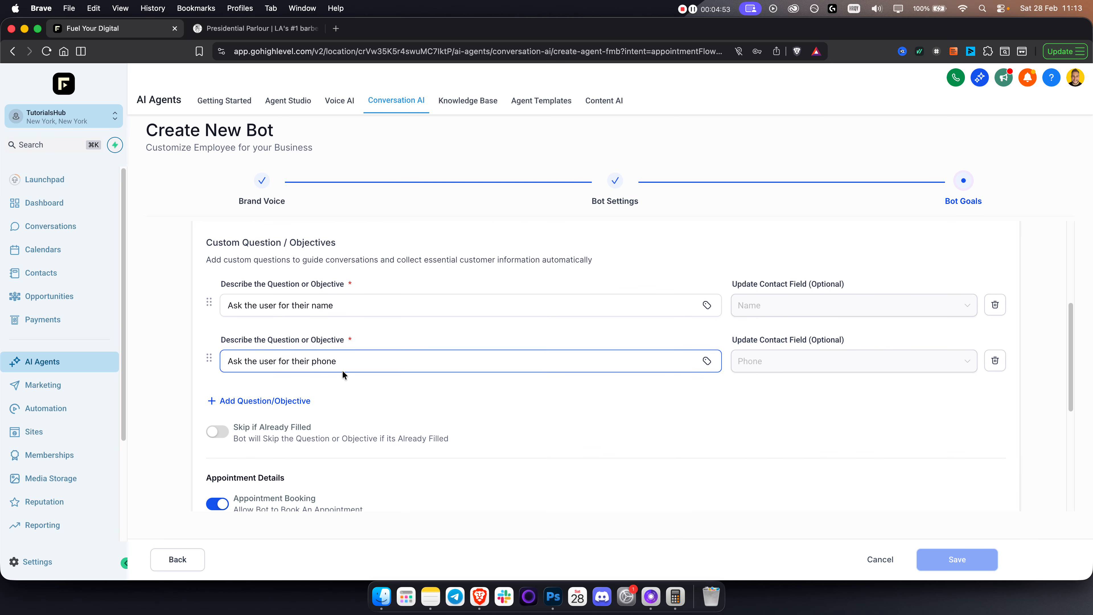
{"action": "scroll", "coordinate": [224, 413], "scroll_direction": "down", "scroll_amount": 1}
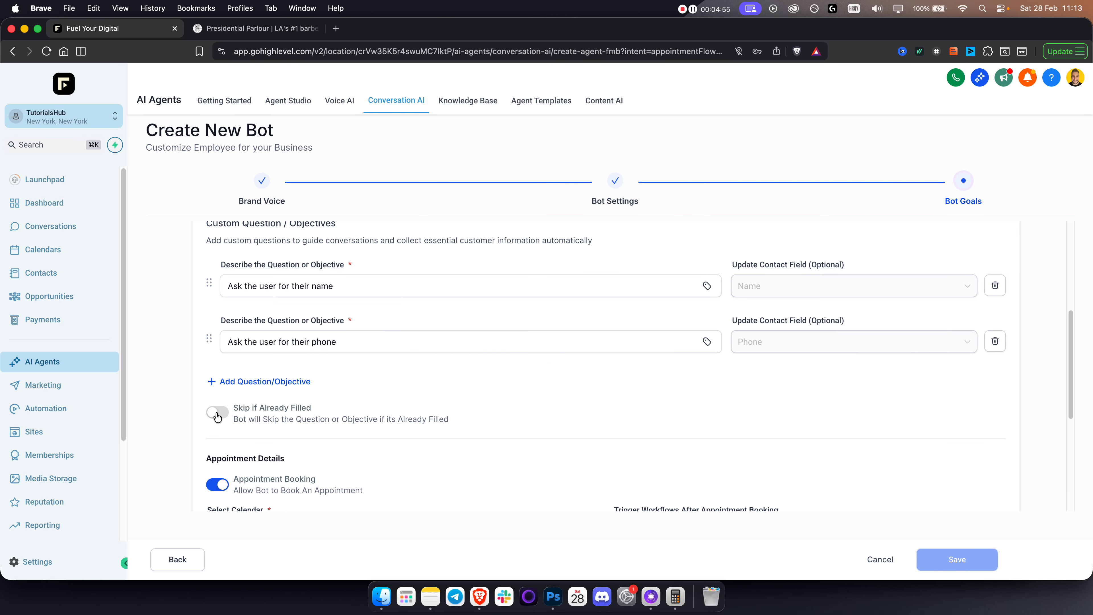
{"action": "left_click_drag", "start_coordinate": [245, 421], "coordinate": [439, 421]}
Turn on 'Skip if Already Filled', scroll to Appointment Details, and open Calendars in a new tab.
{"action": "left_click", "coordinate": [427, 421]}
{"action": "left_click", "coordinate": [246, 410]}
{"action": "scroll", "coordinate": [320, 406], "scroll_direction": "down", "scroll_amount": 4}
{"action": "scroll", "coordinate": [255, 399], "scroll_direction": "down", "scroll_amount": 3}
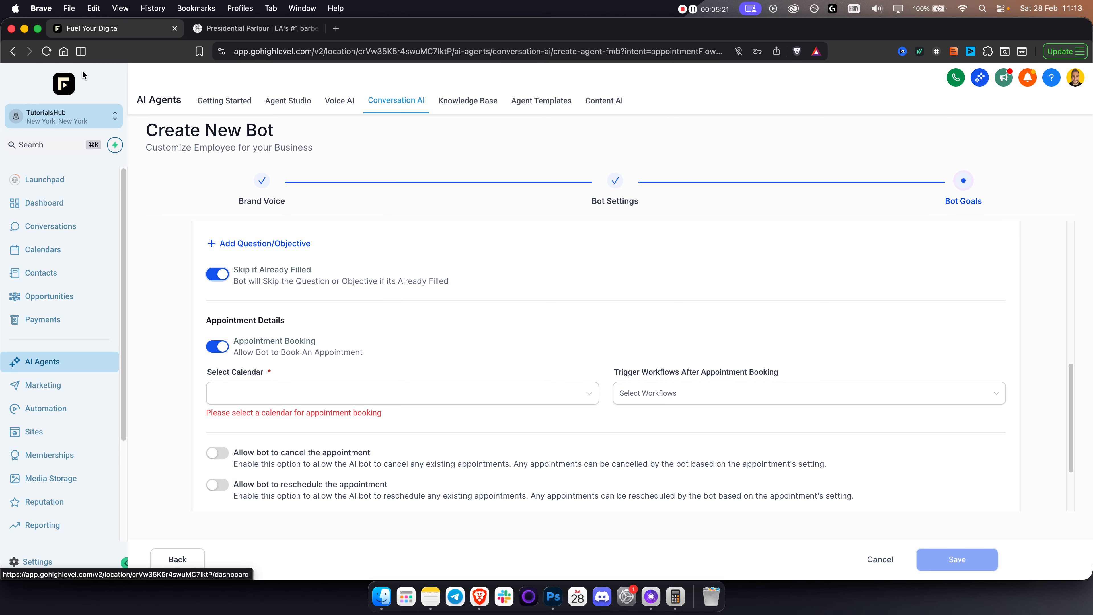
{"action": "left_click", "coordinate": [61, 254], "text": "super"}
In calendar settings, start a new Service Booking calendar.
{"action": "left_click", "coordinate": [258, 31]}
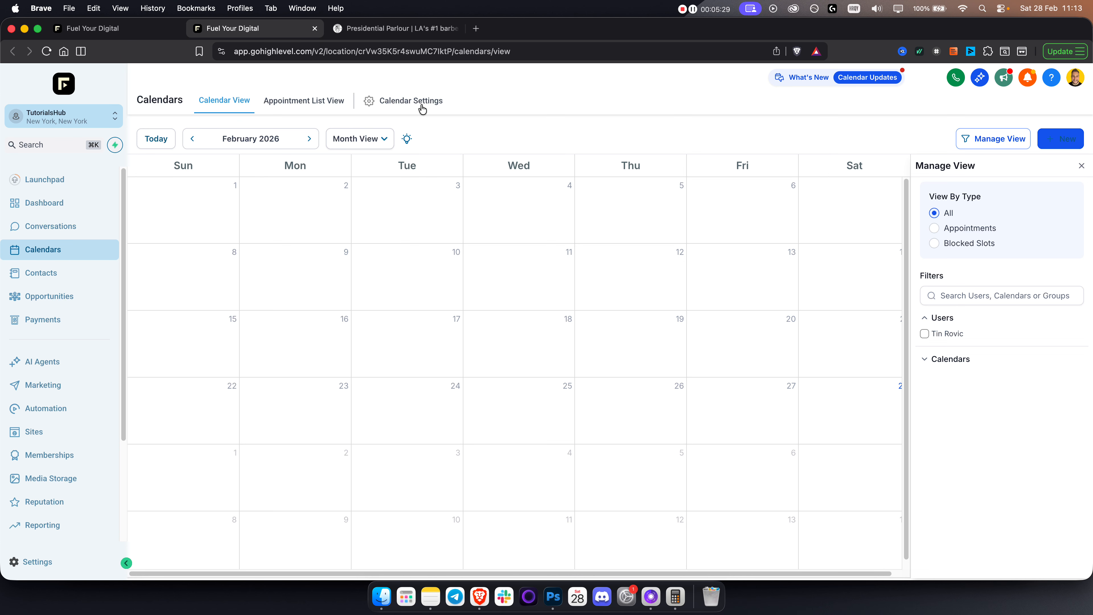
{"action": "left_click", "coordinate": [422, 108]}
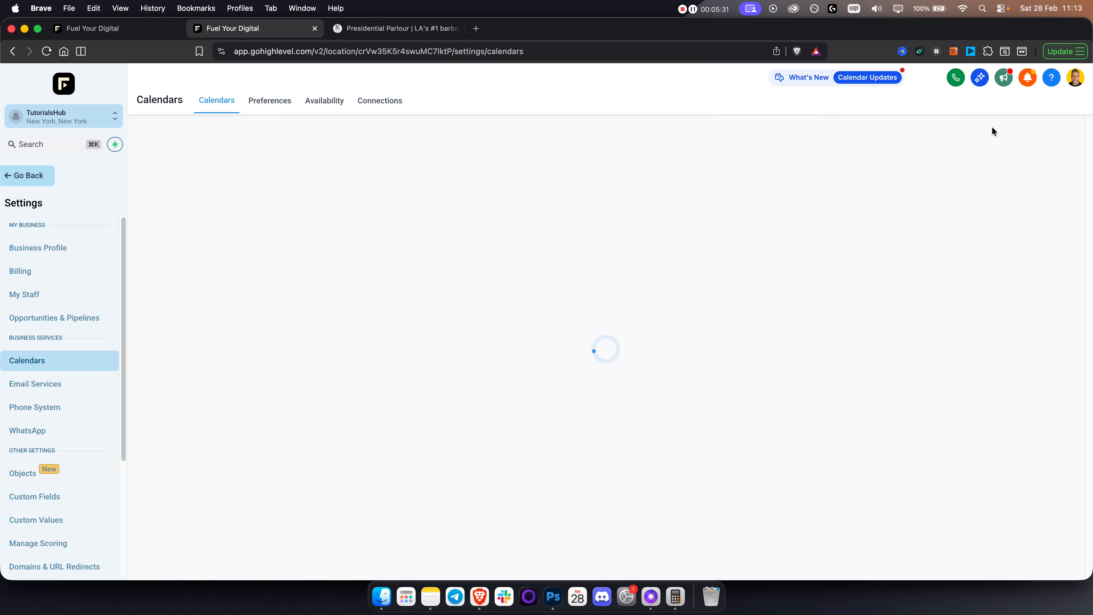
{"action": "left_click", "coordinate": [1016, 187]}
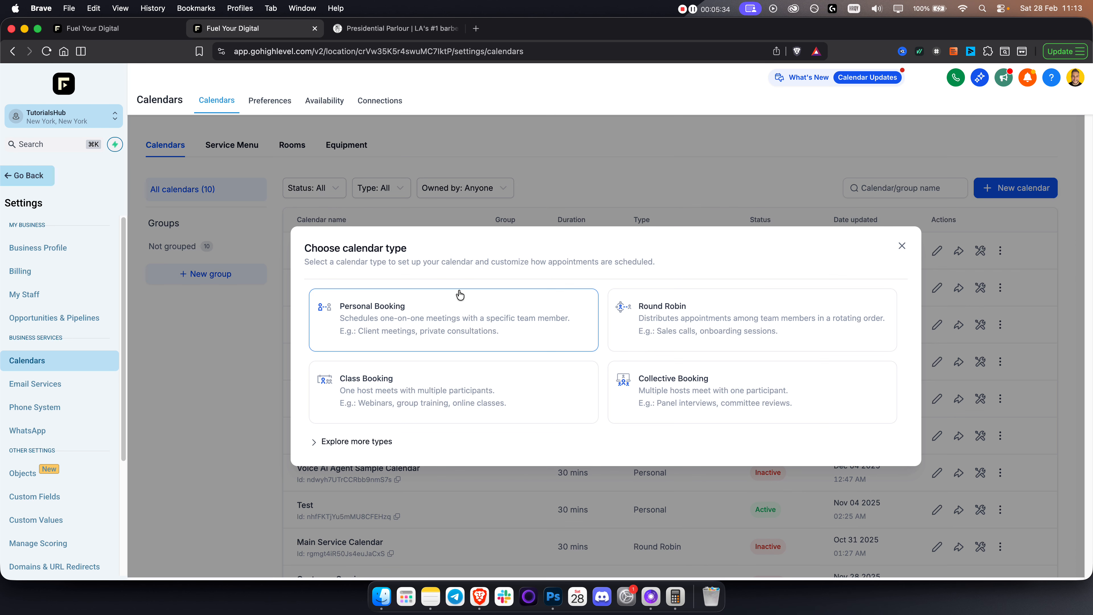
{"action": "left_click", "coordinate": [388, 441]}
{"action": "left_click", "coordinate": [683, 450]}
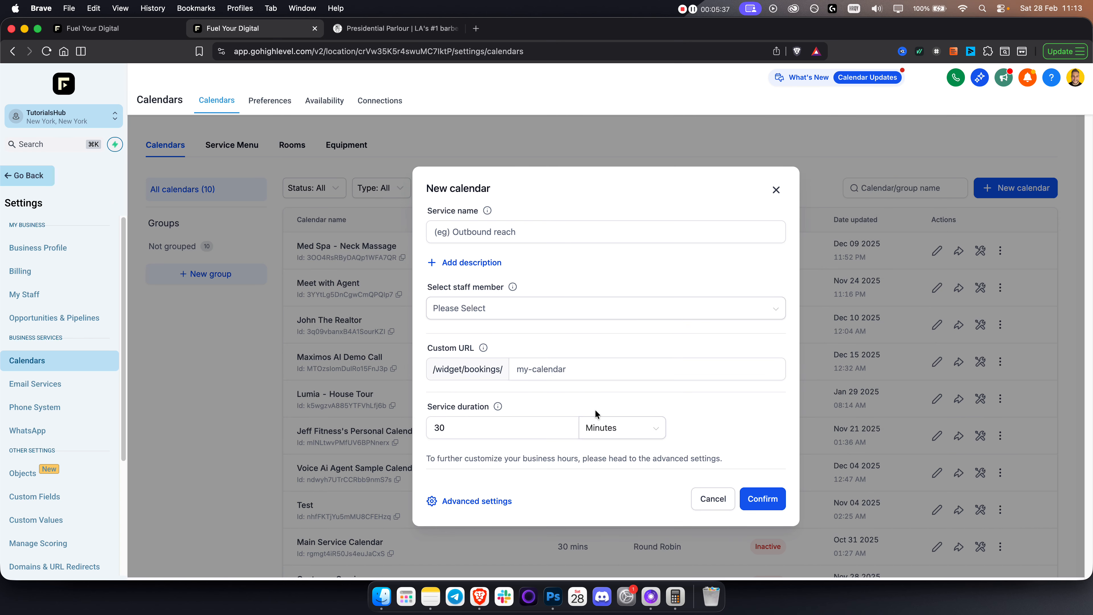
Assign the only staff member to the new calendar.
{"action": "left_click", "coordinate": [497, 232]}
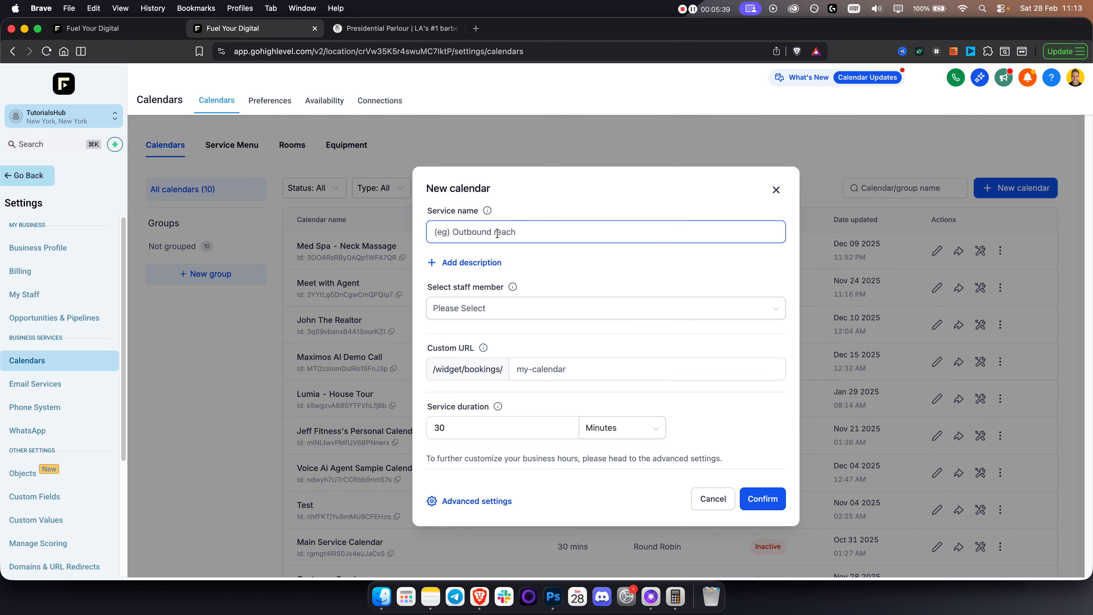
{"action": "left_click", "coordinate": [518, 310]}
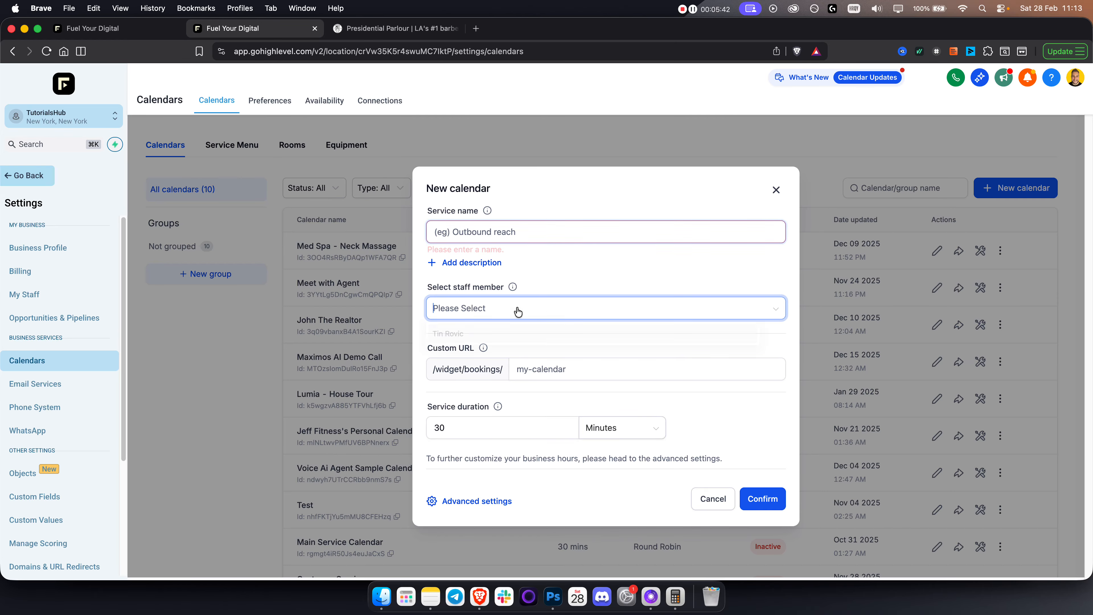
{"action": "triple_click", "coordinate": [470, 287]}
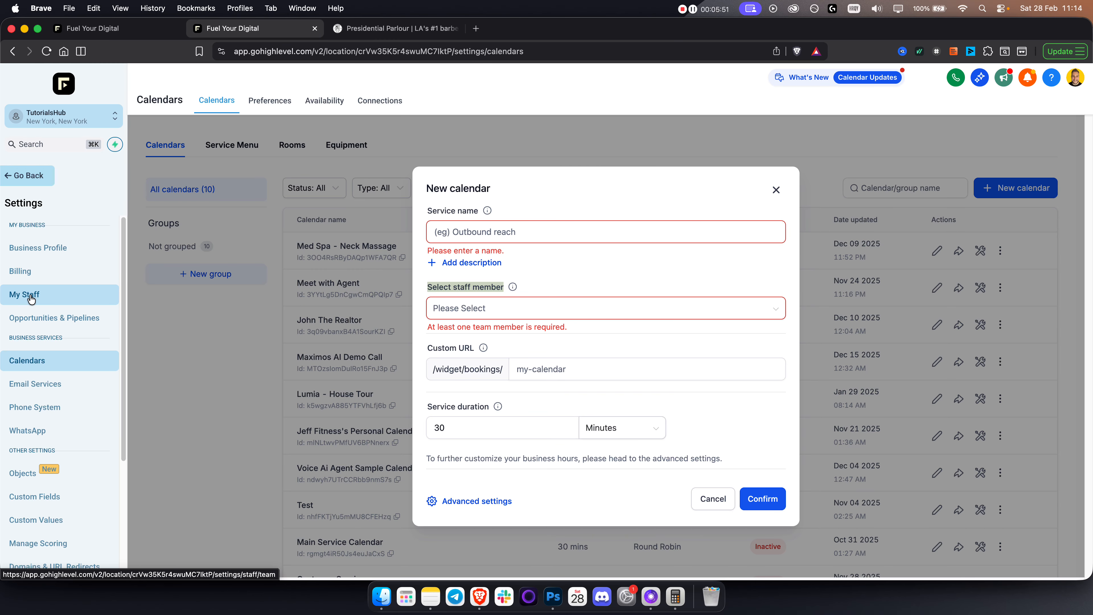
{"action": "left_click", "coordinate": [602, 313]}
{"action": "left_click", "coordinate": [577, 334]}
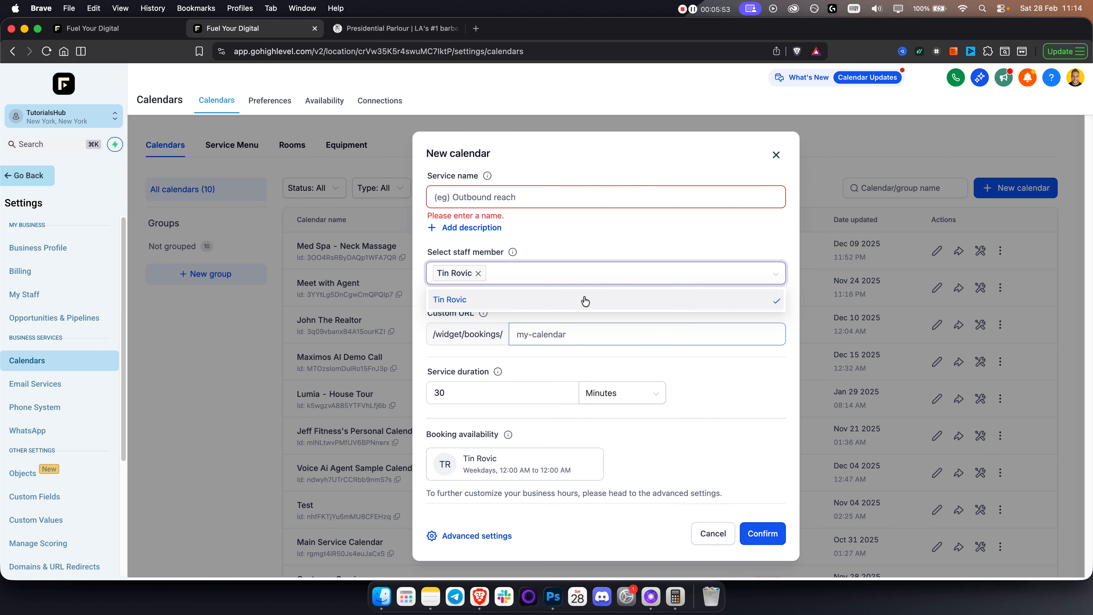
{"action": "left_click", "coordinate": [569, 247]}
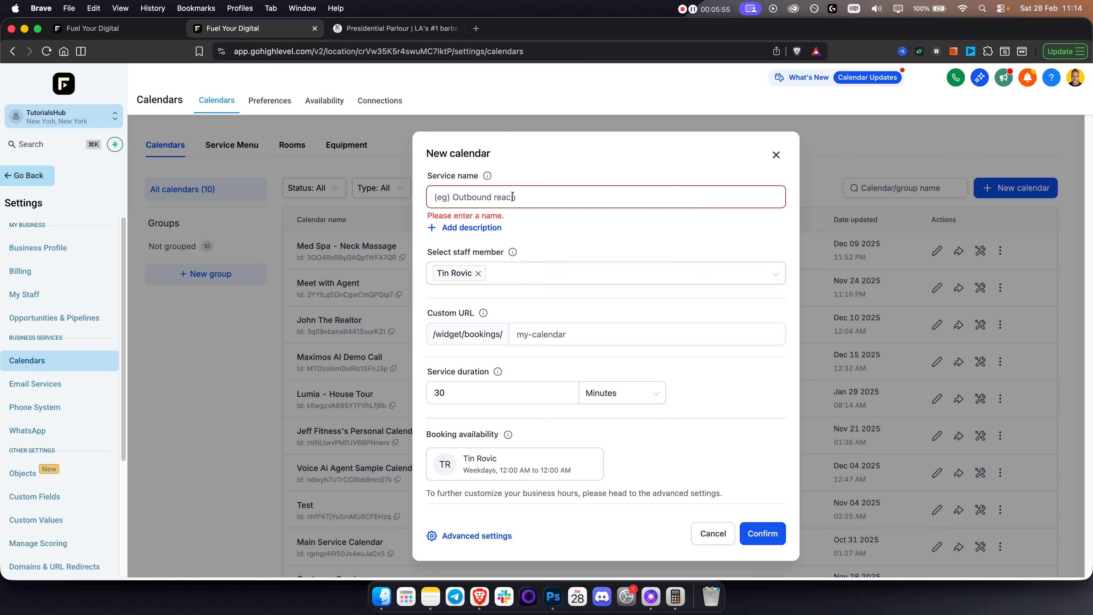
Name the service 'XL Barbershop' and change its duration from 30 to 45.
{"action": "left_click", "coordinate": [485, 198]}
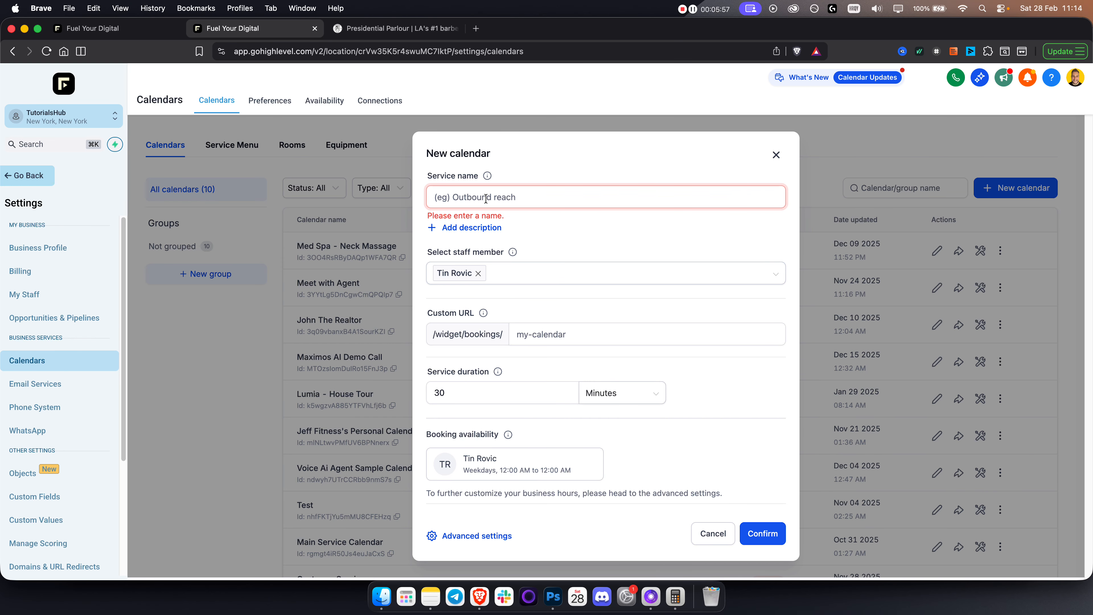
{"action": "type", "text": "XL Barbershop"}
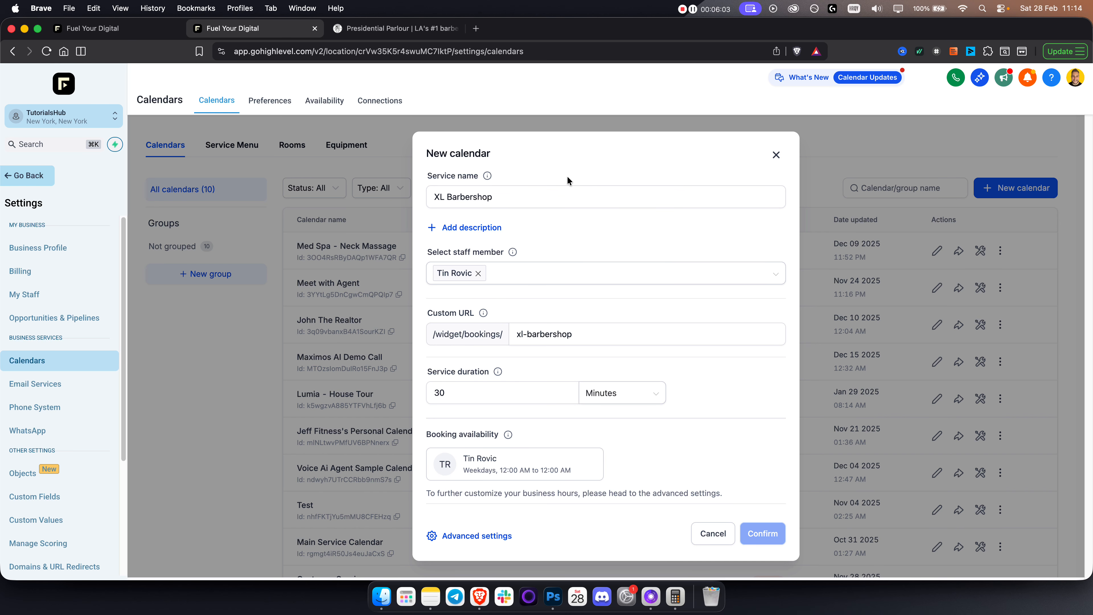
{"action": "left_click", "coordinate": [468, 396]}
{"action": "left_click_drag", "start_coordinate": [468, 398], "coordinate": [394, 395]}
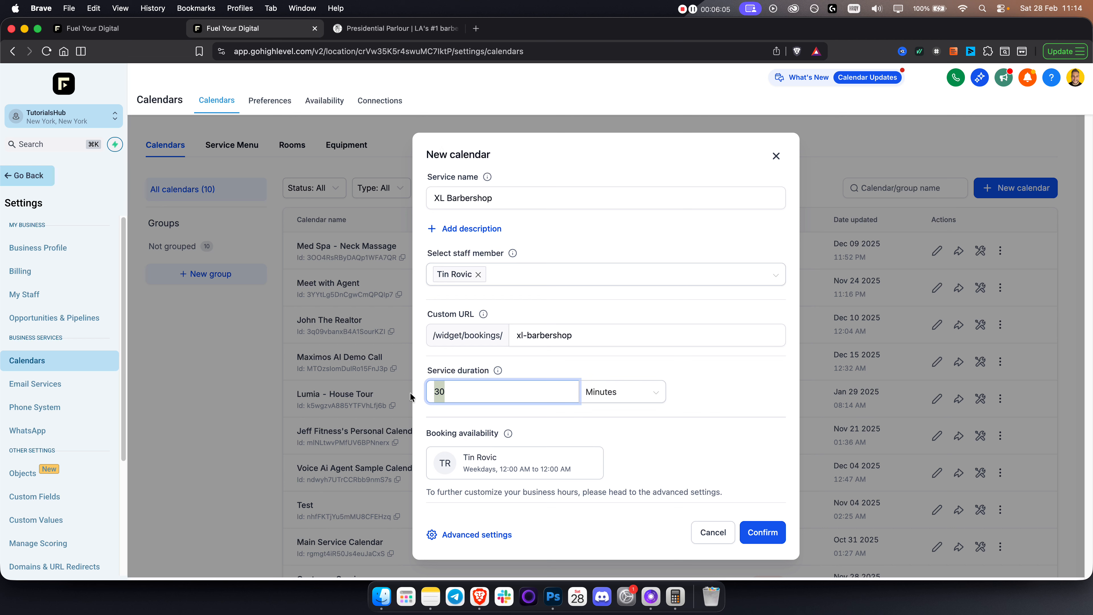
{"action": "type", "text": "45"}
{"action": "left_click", "coordinate": [711, 379]}
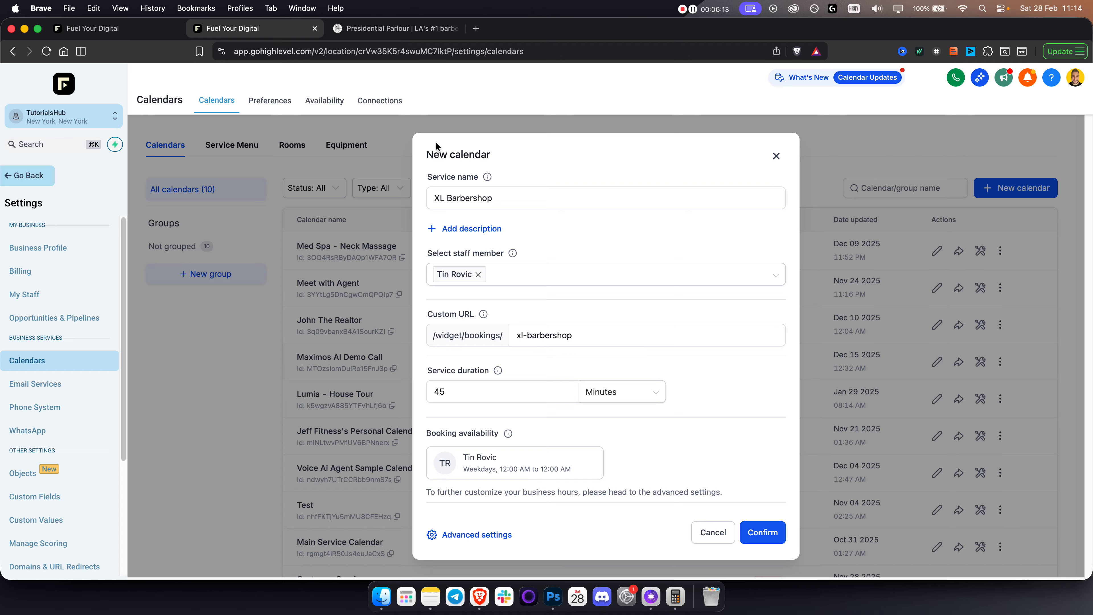
Extend the service name to 'XL Barbershop - Beard Trim + Haircut', then close the dialog unsaved.
{"action": "triple_click", "coordinate": [428, 155]}
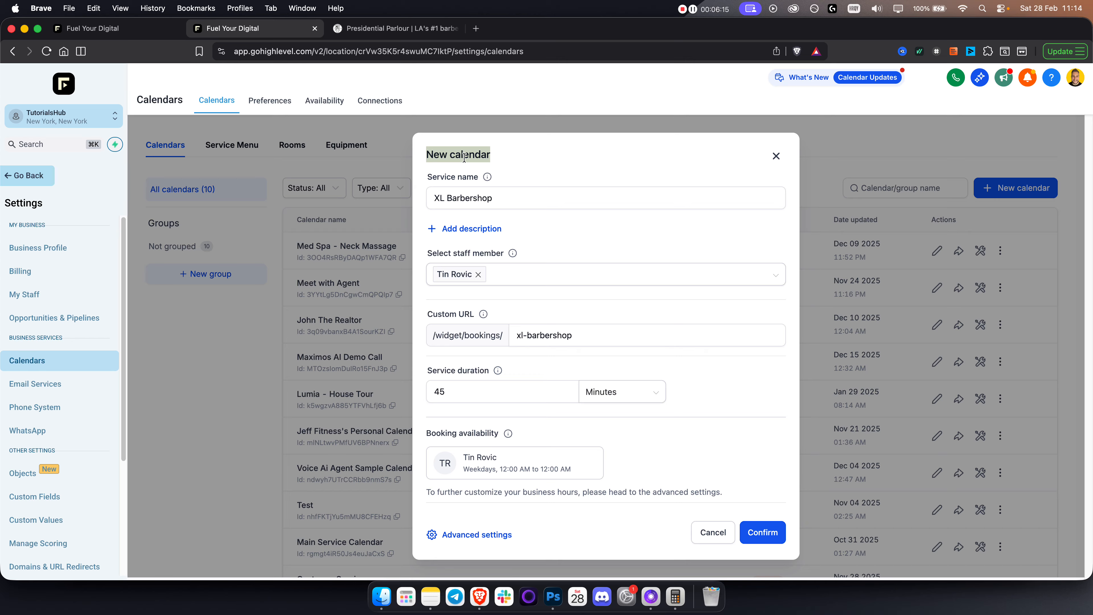
{"action": "left_click", "coordinate": [495, 202]}
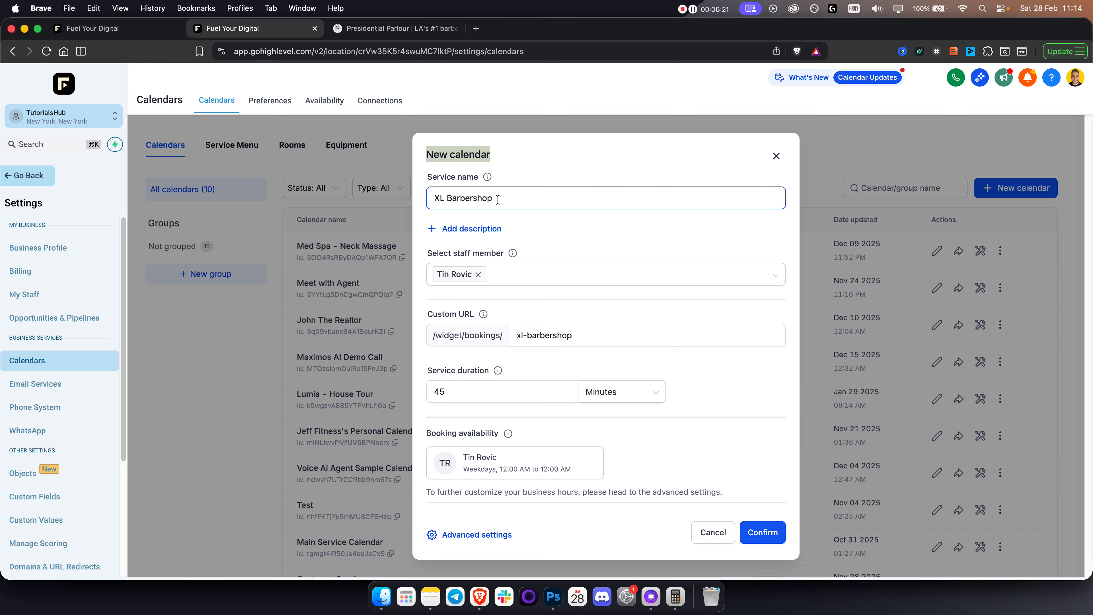
{"action": "left_click", "coordinate": [499, 200]}
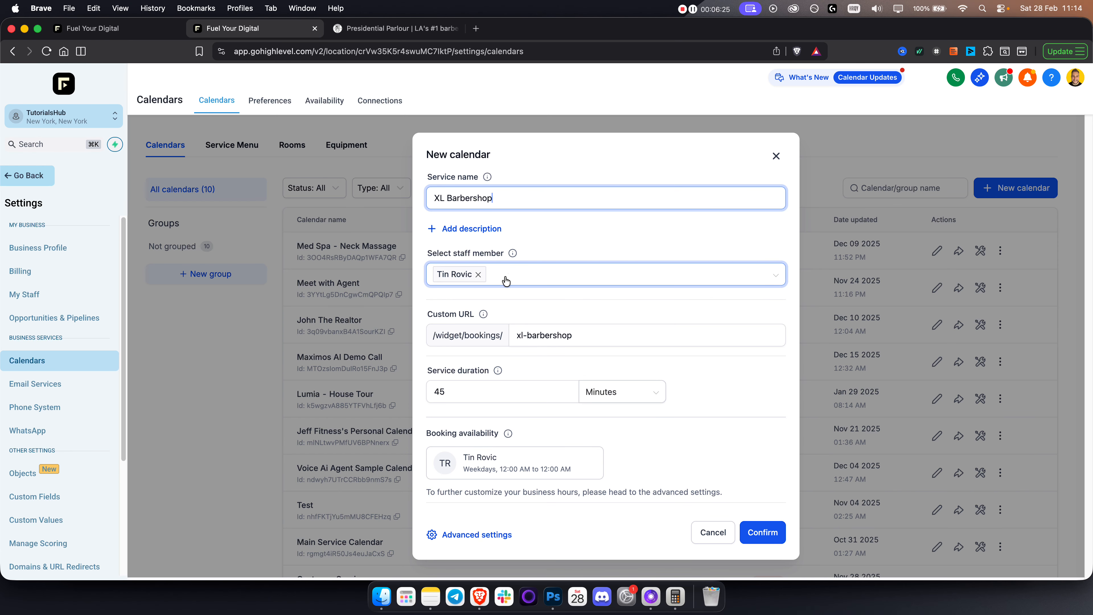
{"action": "key", "text": "super+a"}
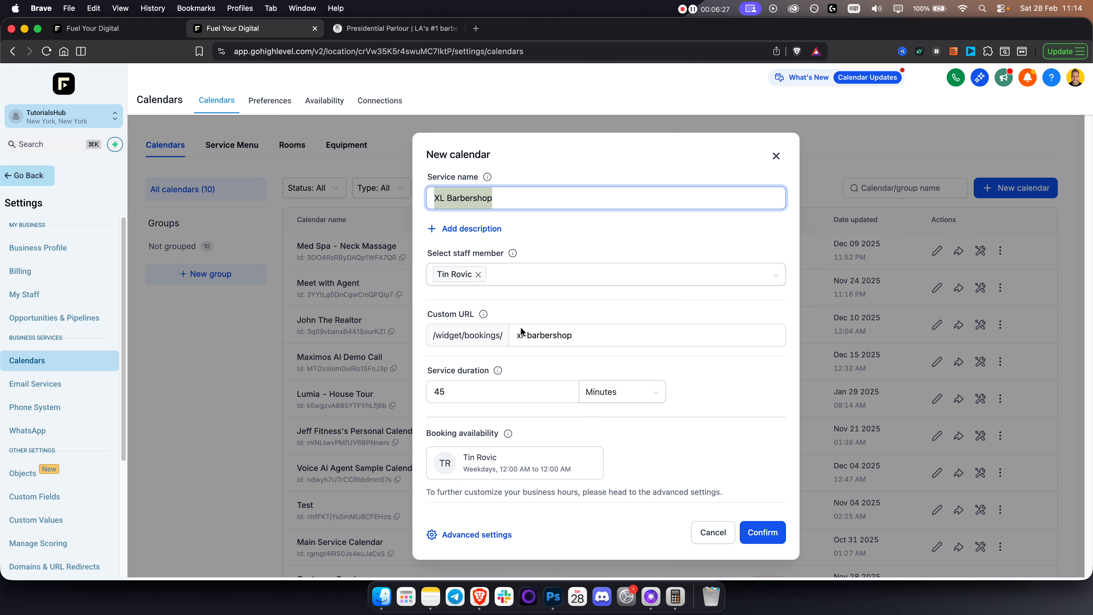
{"action": "left_click", "coordinate": [517, 201]}
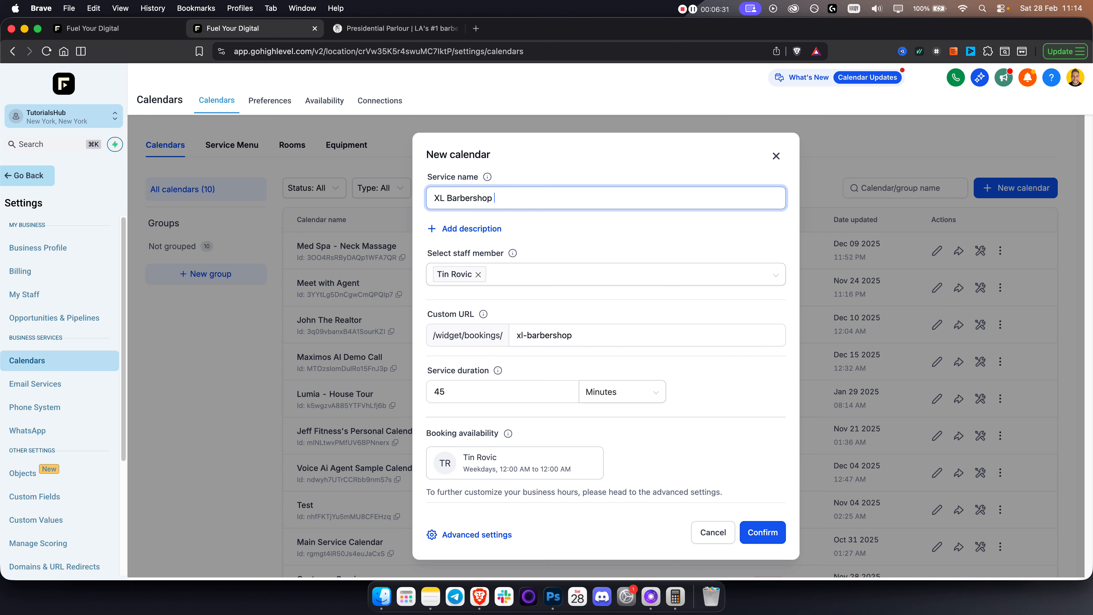
{"action": "type", "text": "- Beard Trim"}
{"action": "left_click", "coordinate": [558, 201]}
{"action": "type", "text": "+ Hari"}
{"action": "type", "text": "ircu"}
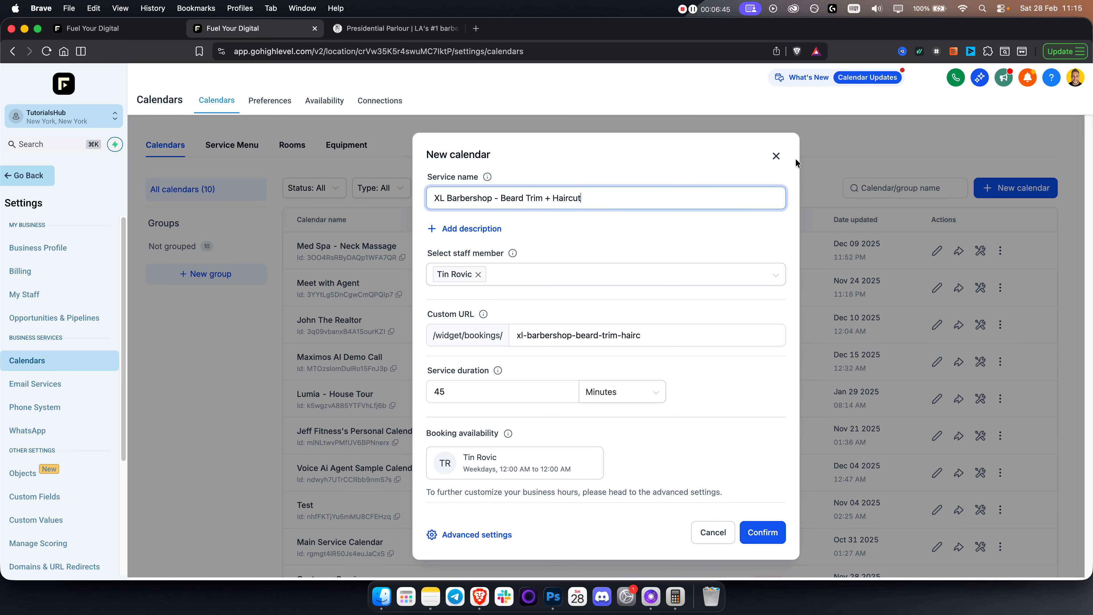
{"action": "left_click", "coordinate": [776, 158]}
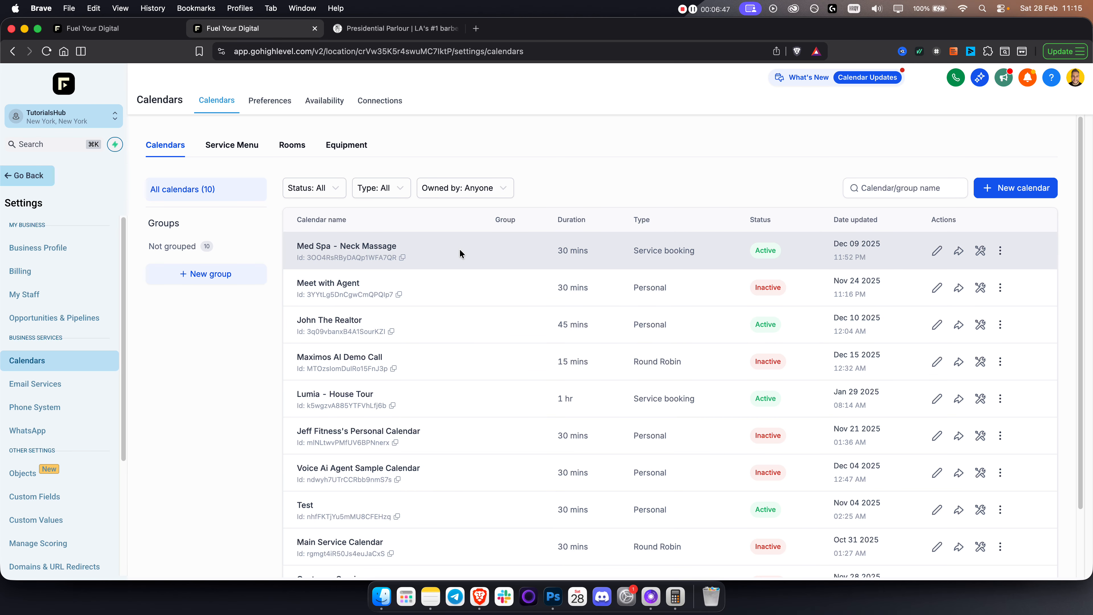
Check calendar Connections, return to the month view, and open Select Calendar in the bot tab.
{"action": "left_click", "coordinate": [379, 103]}
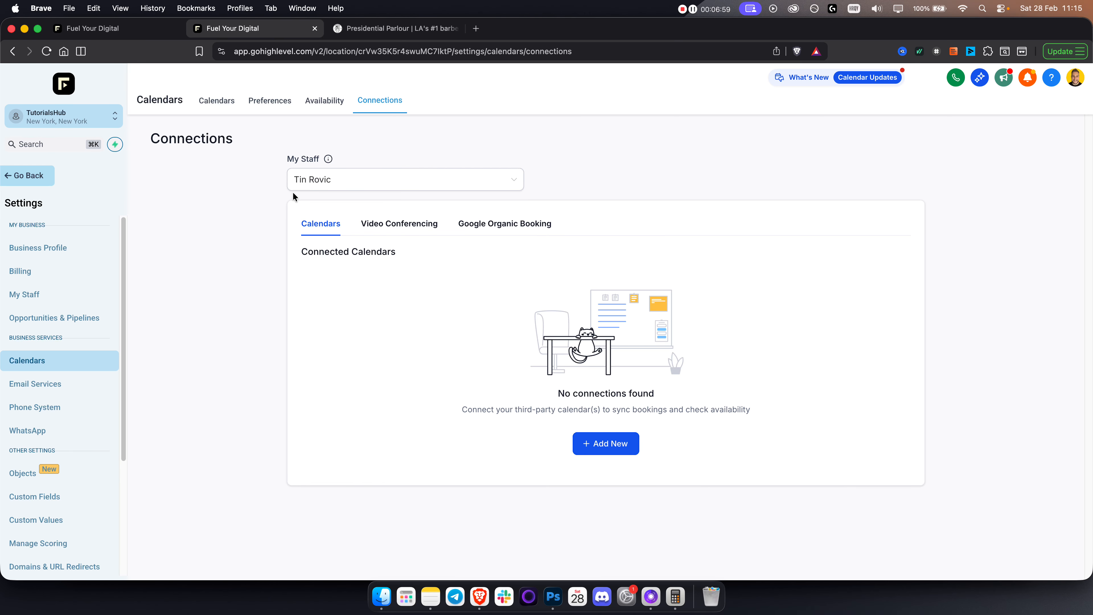
{"action": "left_click", "coordinate": [217, 101]}
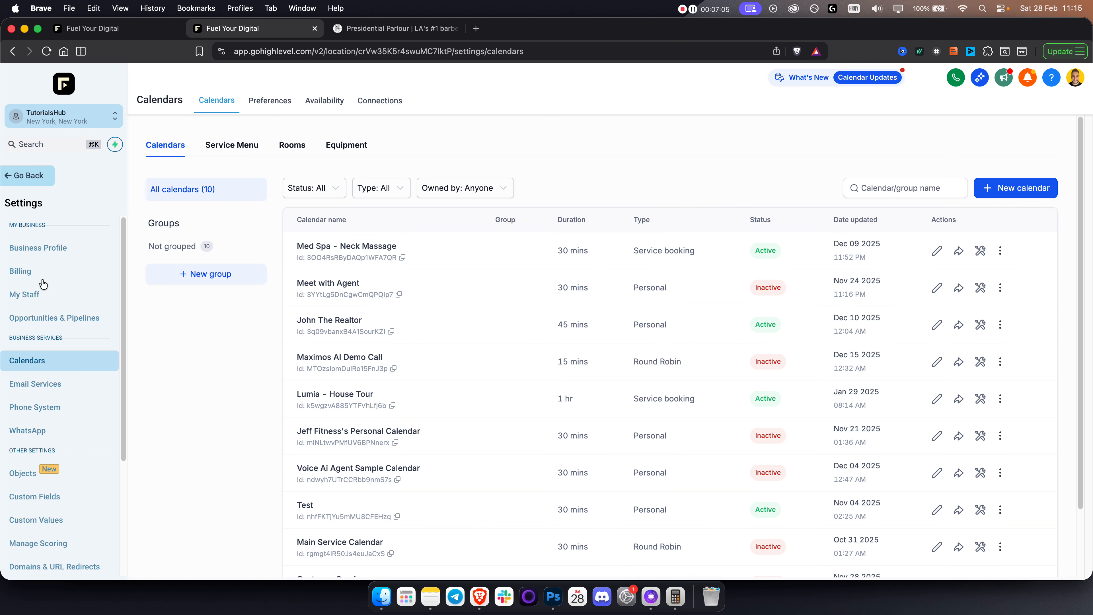
{"action": "left_click", "coordinate": [28, 175]}
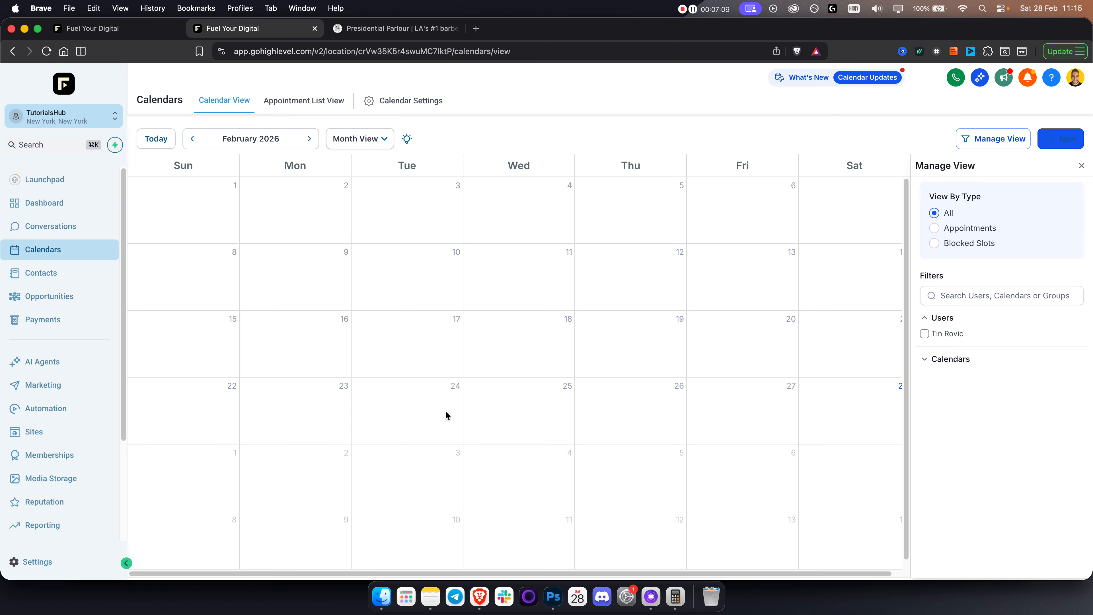
{"action": "left_click", "coordinate": [115, 28]}
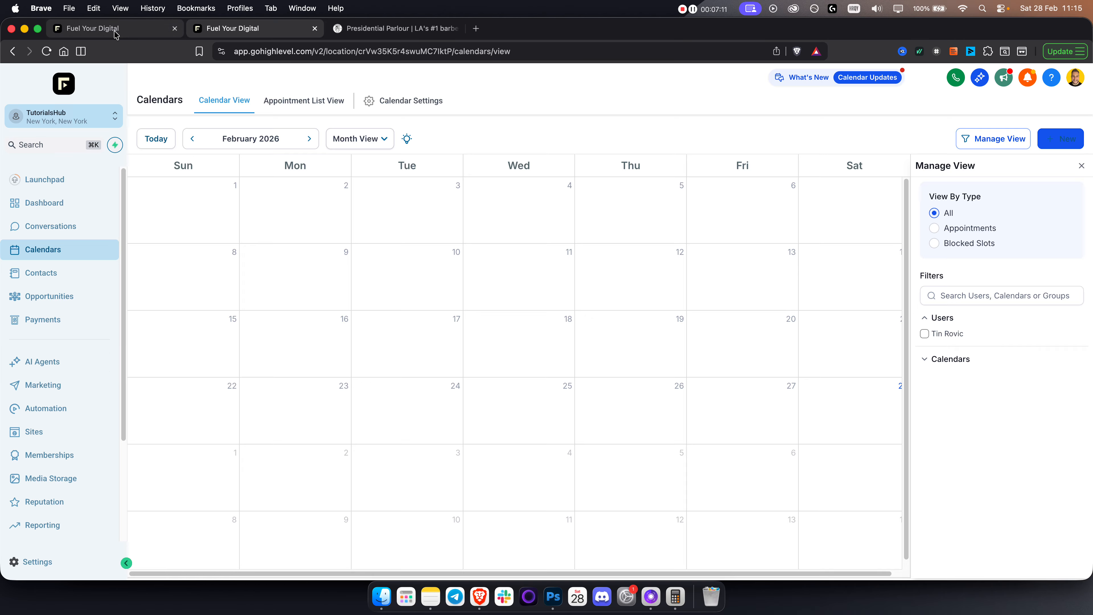
{"action": "left_click", "coordinate": [338, 393]}
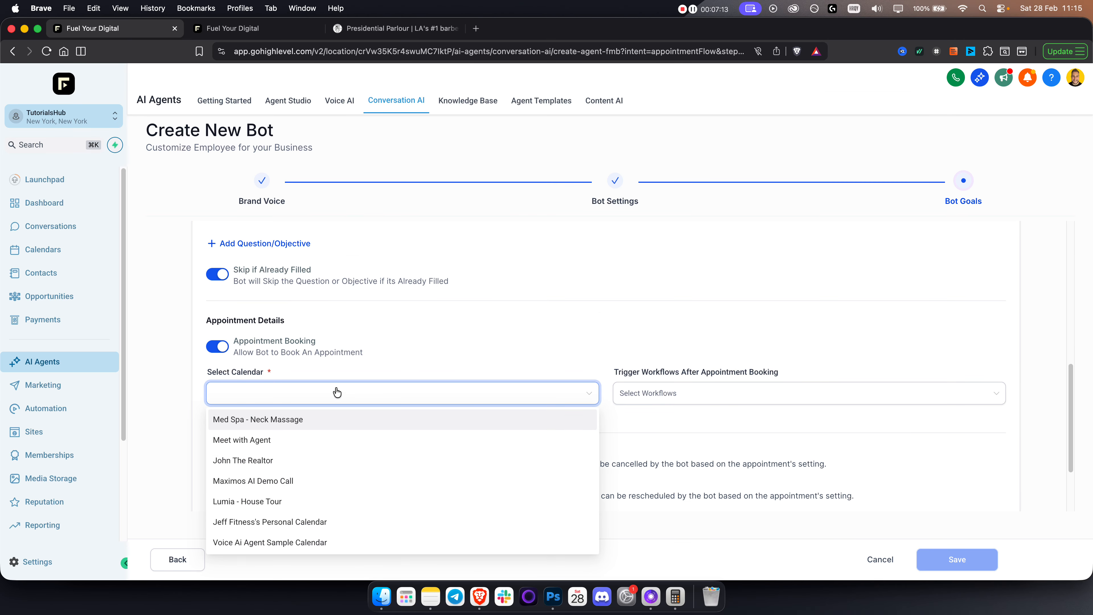
Pick Med Spa - Neck Massage as the booking calendar, then open Automation in the other tab.
{"action": "left_click", "coordinate": [271, 419]}
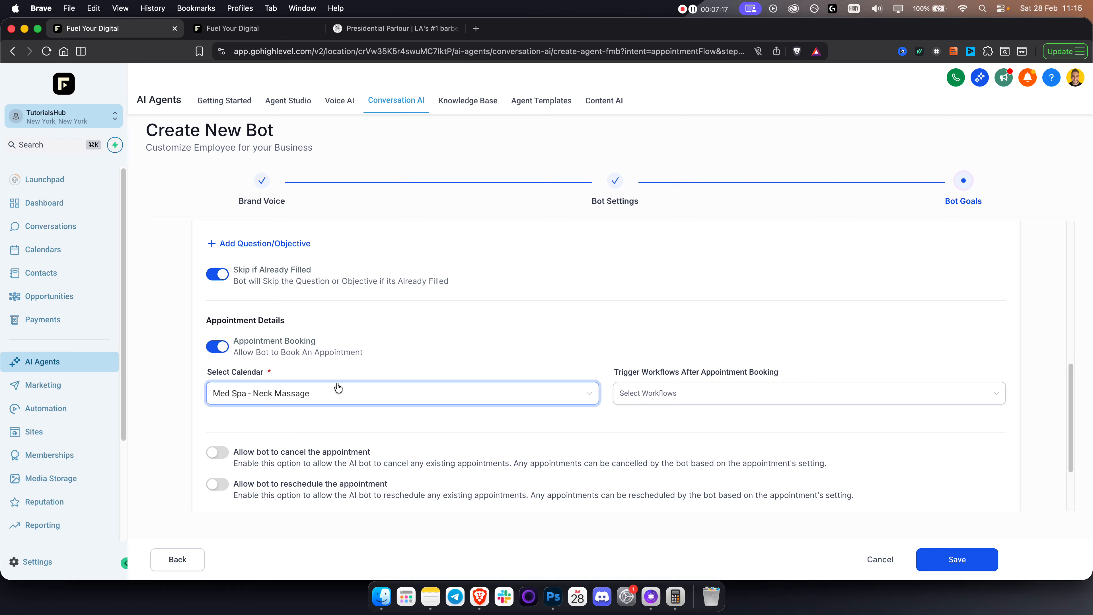
{"action": "left_click", "coordinate": [661, 397]}
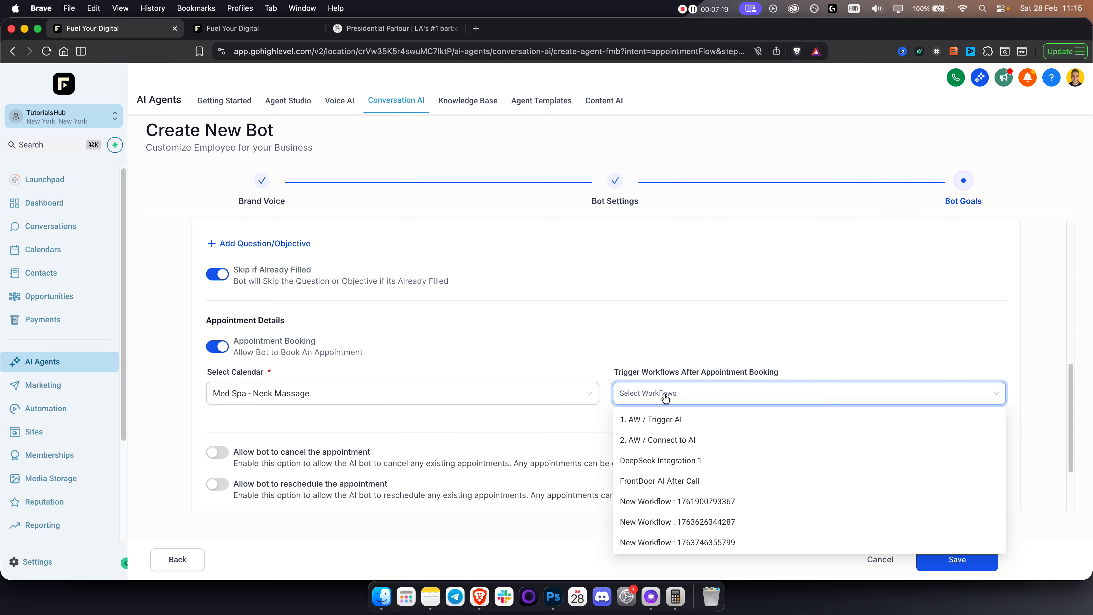
{"action": "left_click", "coordinate": [628, 366]}
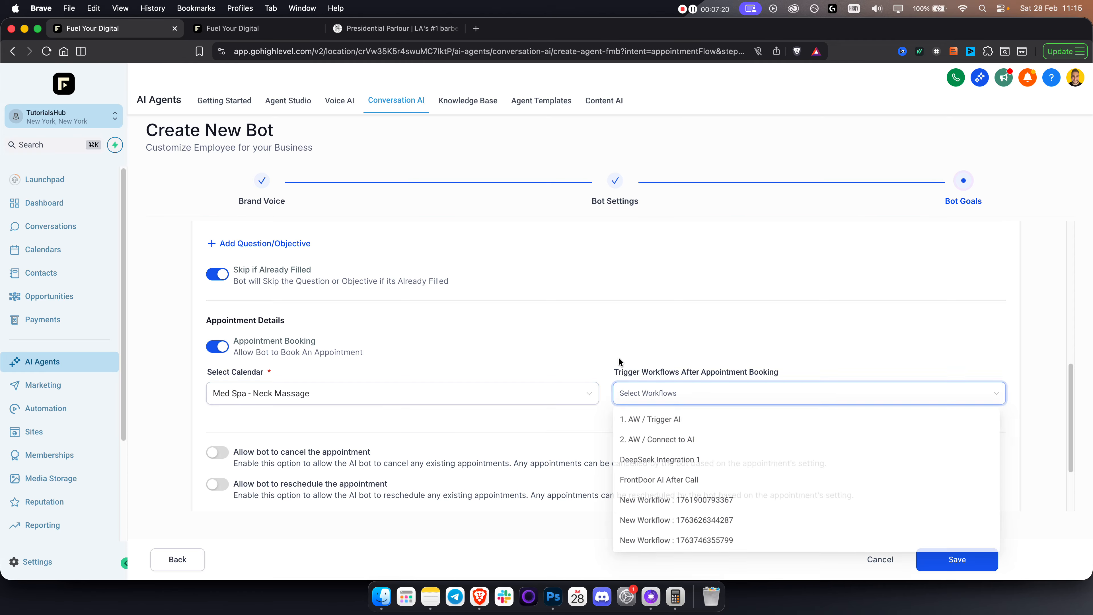
{"action": "triple_click", "coordinate": [654, 373]}
{"action": "triple_click", "coordinate": [654, 373]}
{"action": "double_click", "coordinate": [654, 373]}
{"action": "triple_click", "coordinate": [653, 372]}
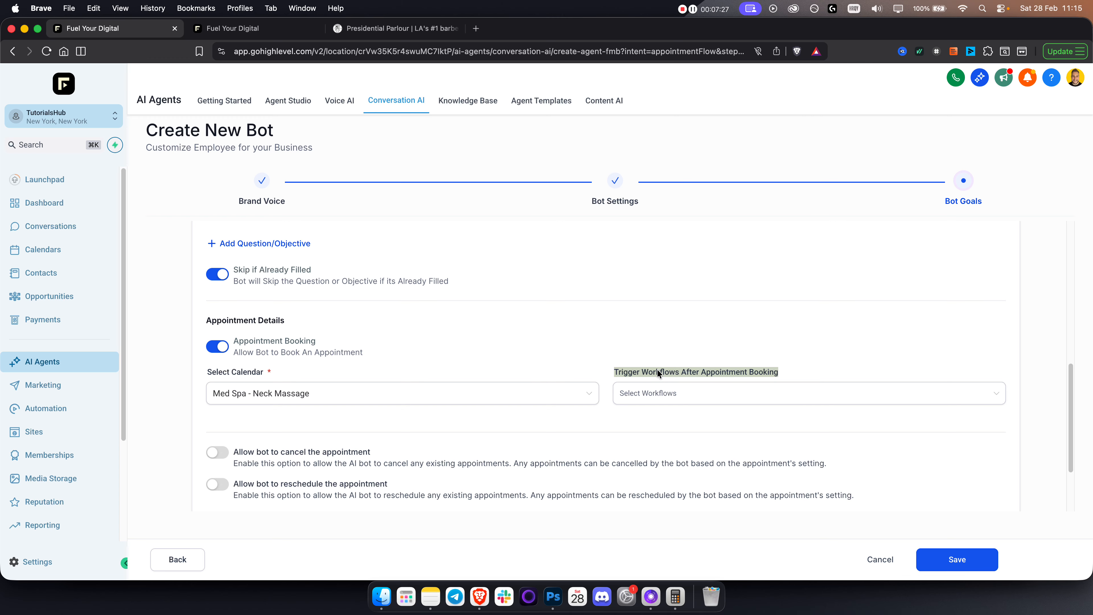
{"action": "left_click", "coordinate": [454, 367]}
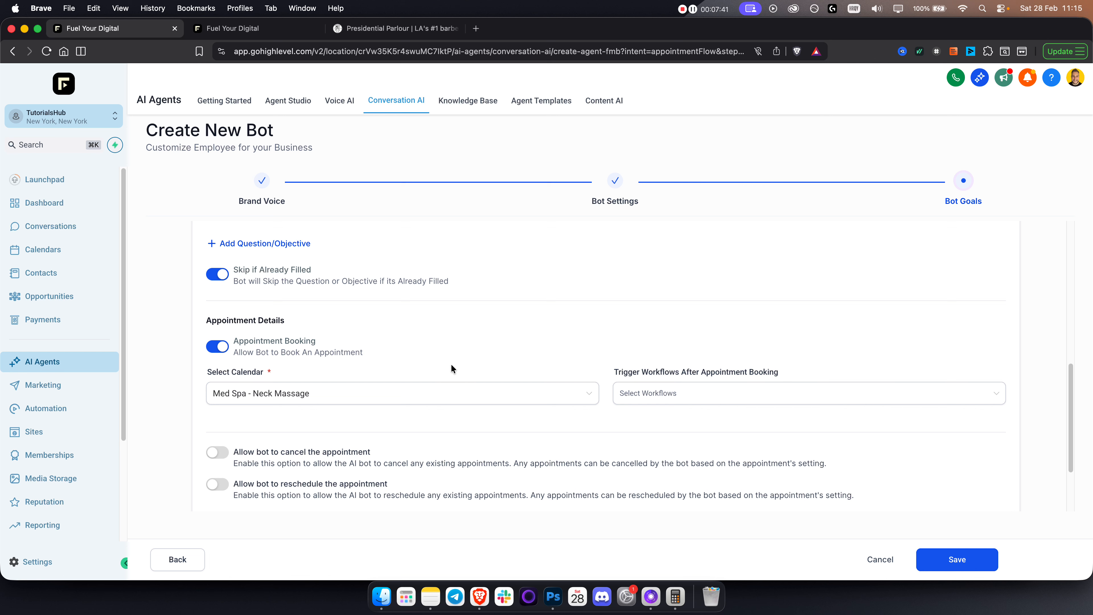
{"action": "left_click", "coordinate": [663, 400]}
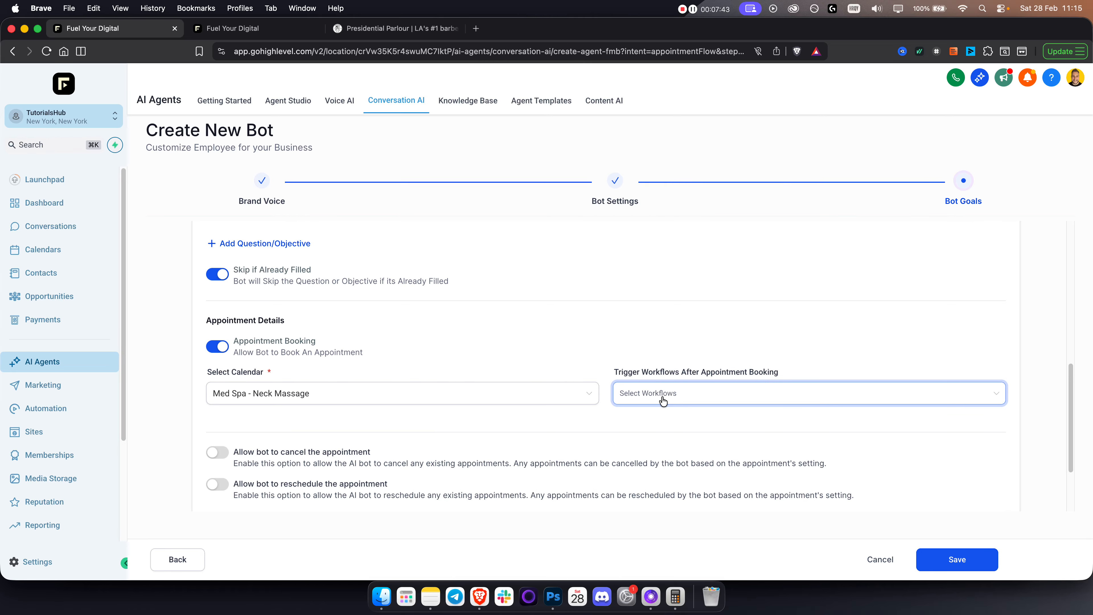
{"action": "left_click", "coordinate": [248, 27]}
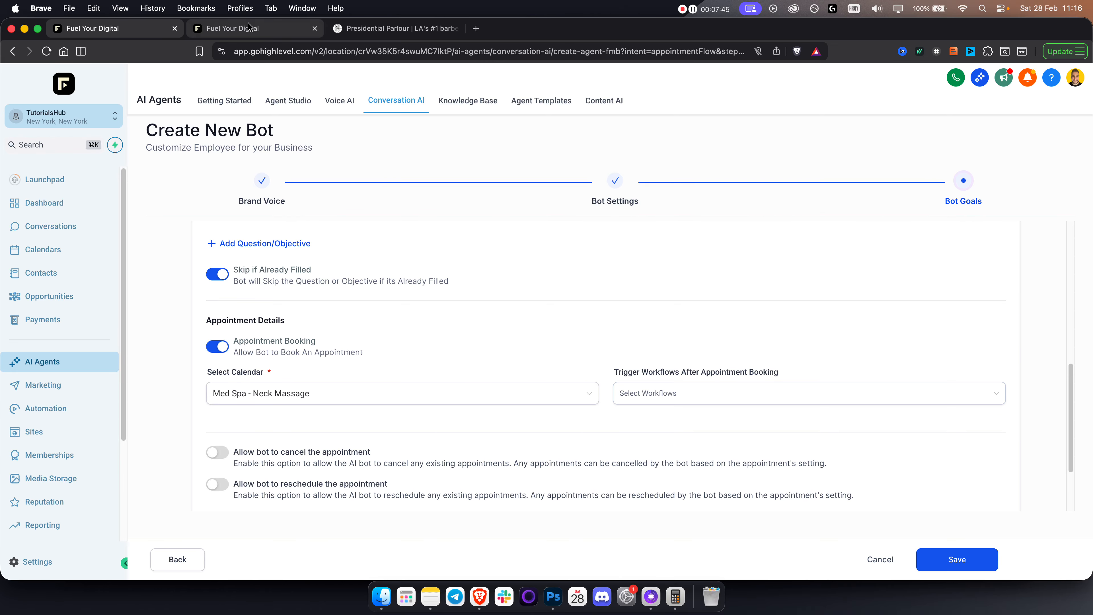
{"action": "left_click", "coordinate": [43, 409]}
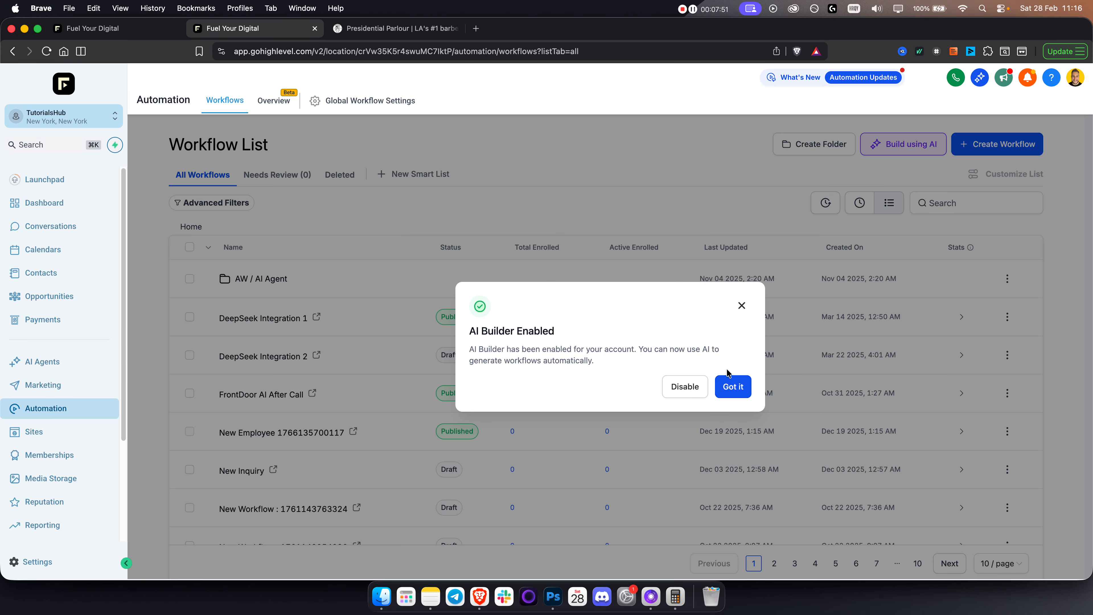
Prompt the AI builder to create an SMS reminder workflow for booked calls.
{"action": "left_click", "coordinate": [730, 382]}
{"action": "left_click", "coordinate": [913, 144]}
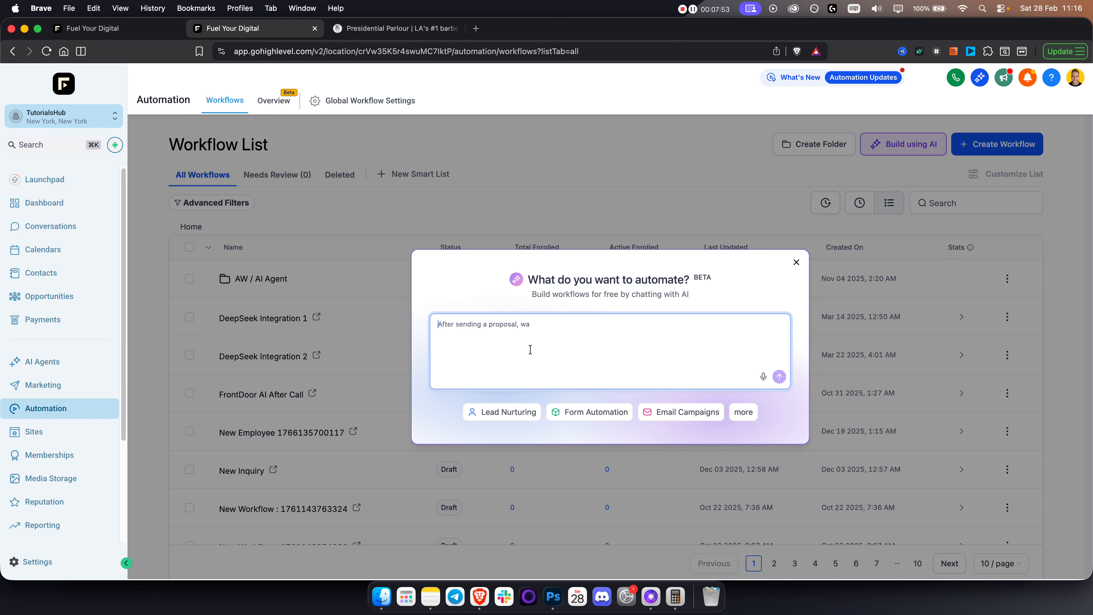
{"action": "type", "text": "After someone booked a call"}
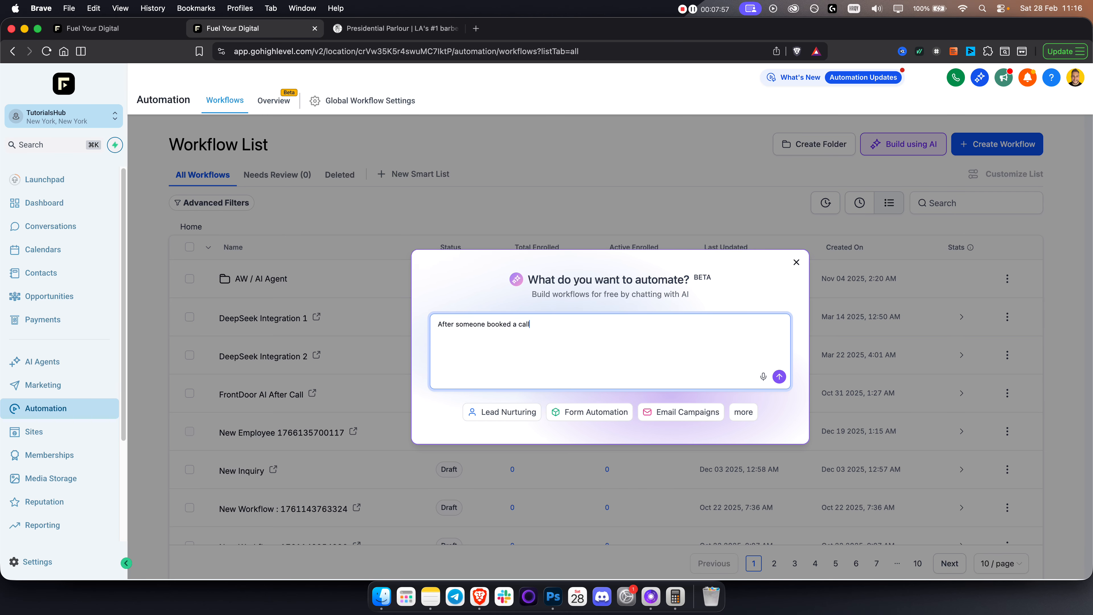
{"action": "type", "text": ", send them 3 different sms messages before the appointment."}
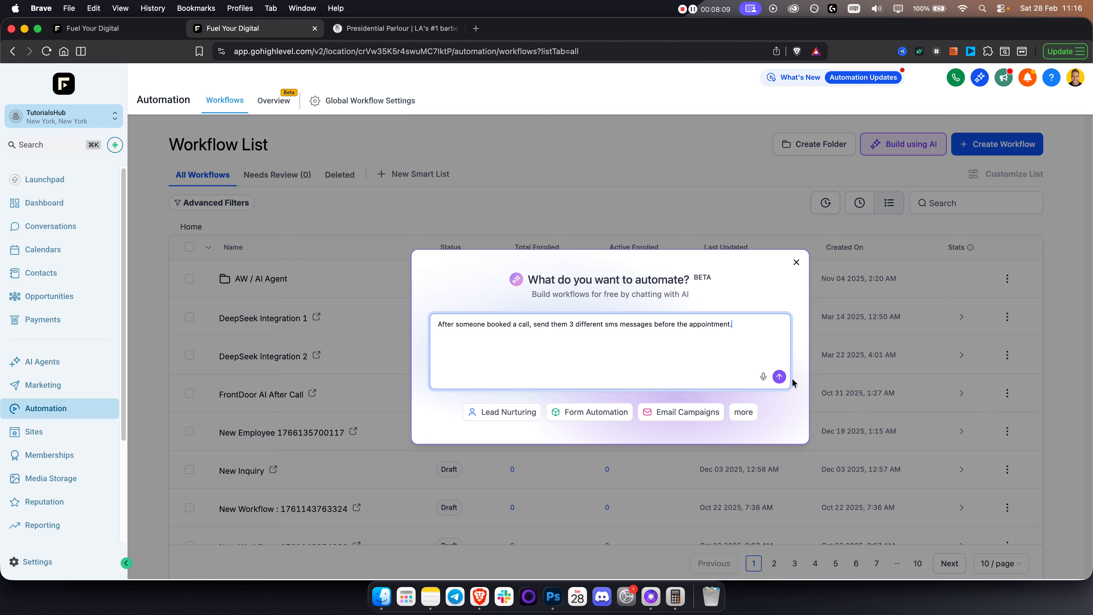
{"action": "left_click", "coordinate": [779, 377]}
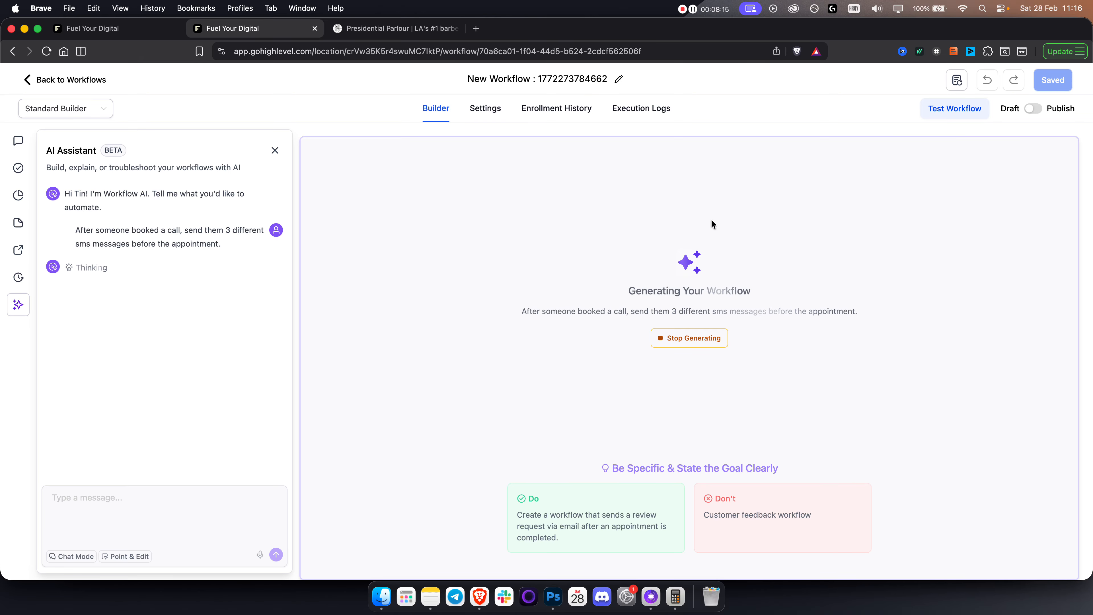
{"action": "left_click", "coordinate": [100, 29]}
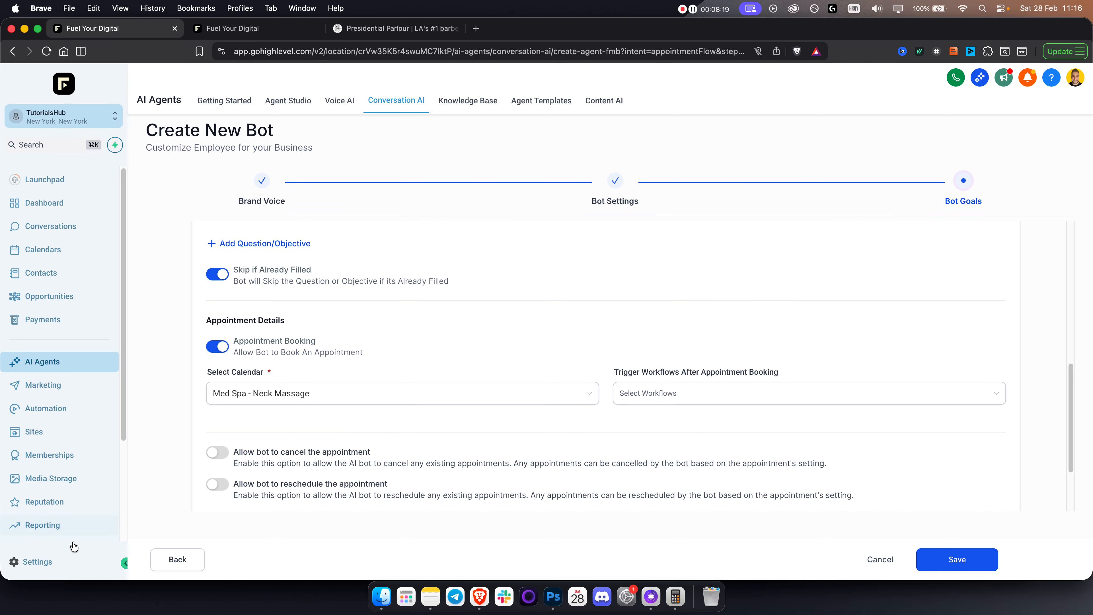
Browse phone system settings in a new tab and check on the generating workflow.
{"action": "left_click", "coordinate": [44, 563], "text": "super"}
{"action": "left_click_drag", "start_coordinate": [376, 30], "coordinate": [222, 63]}
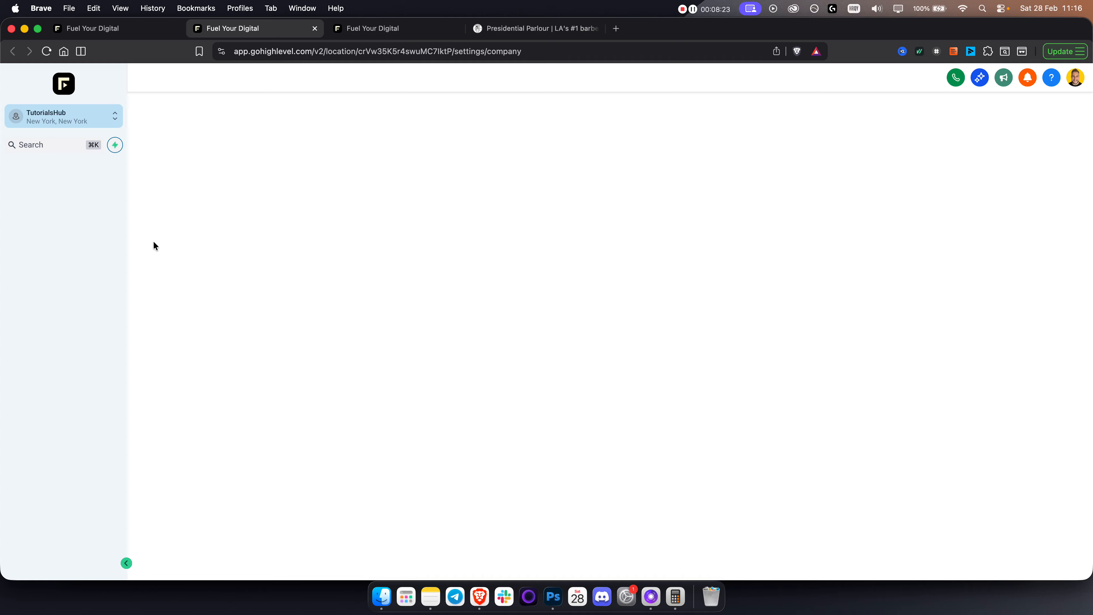
{"action": "left_click", "coordinate": [57, 401]}
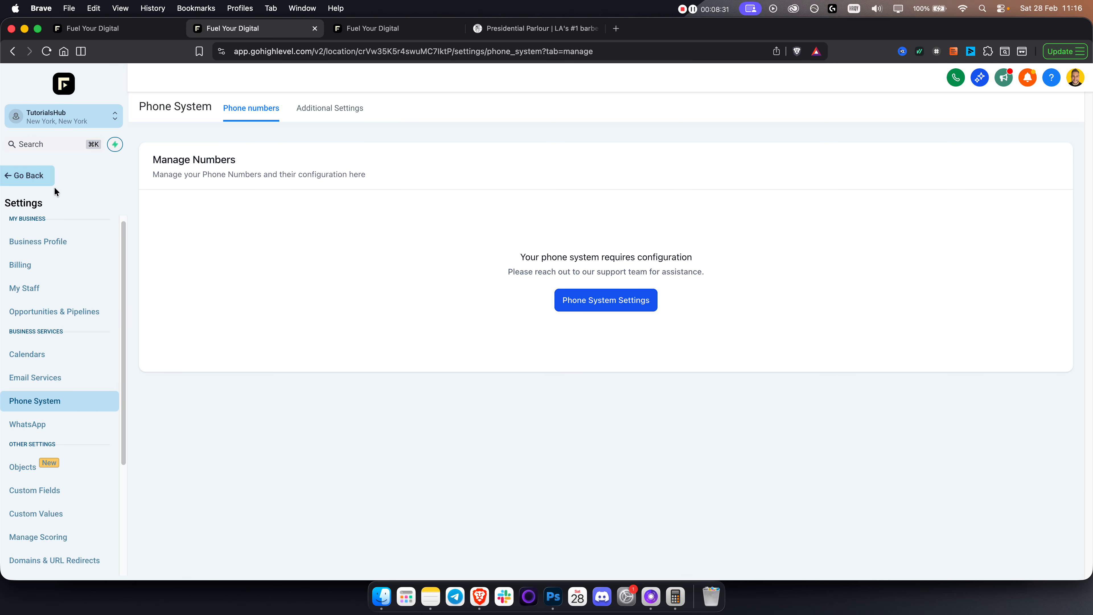
{"action": "left_click", "coordinate": [22, 181]}
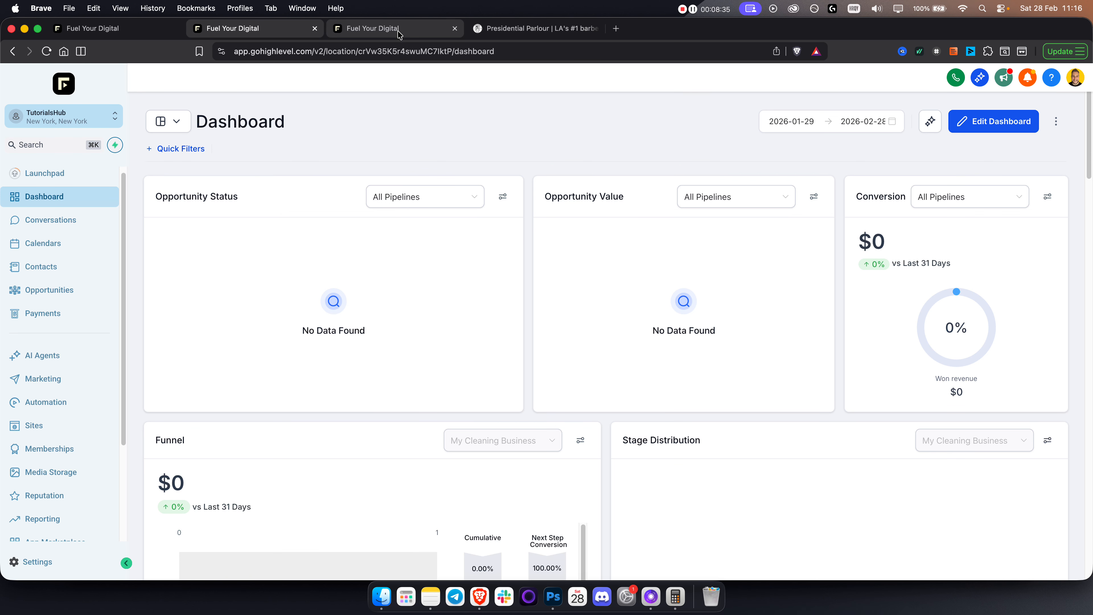
{"action": "left_click", "coordinate": [373, 27]}
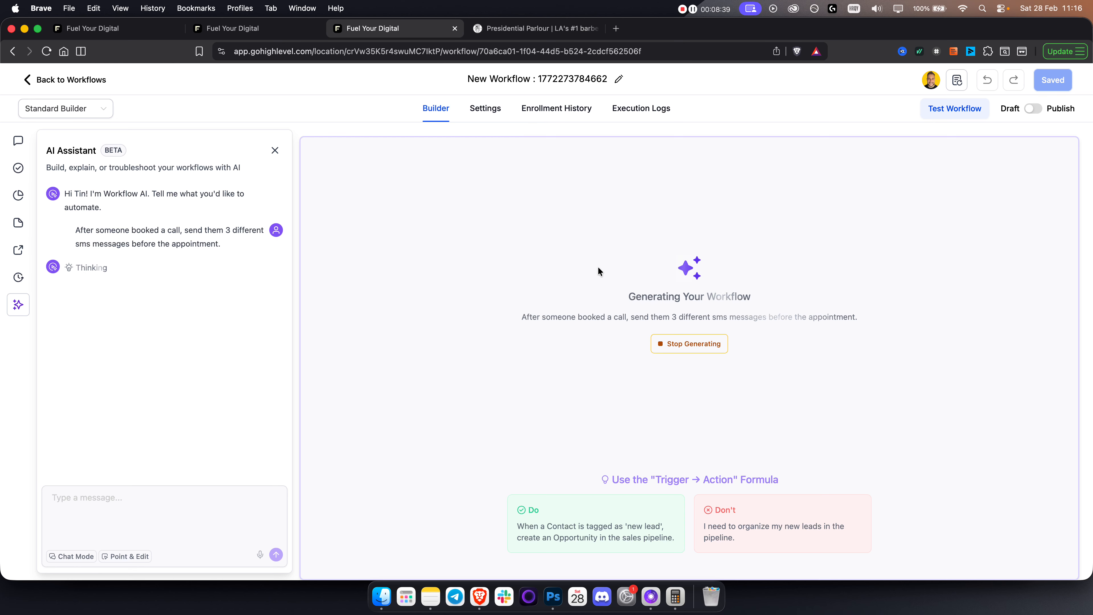
Set 1. AW / Trigger AI as the post-booking workflow, then view the reminder workflow.
{"action": "left_click", "coordinate": [111, 28]}
{"action": "left_click", "coordinate": [678, 398]}
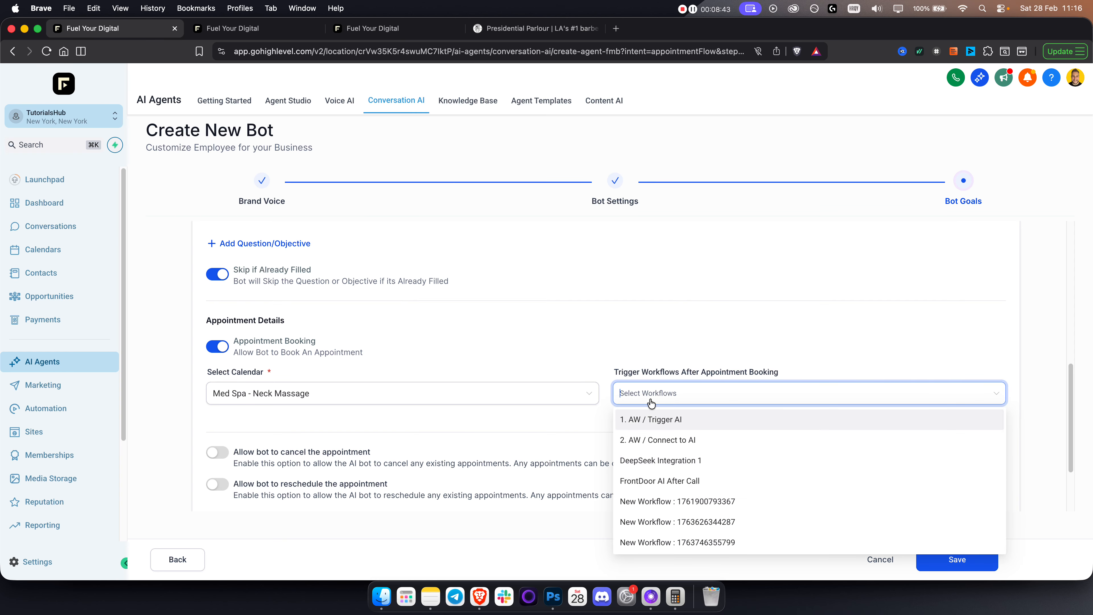
{"action": "left_click", "coordinate": [644, 418]}
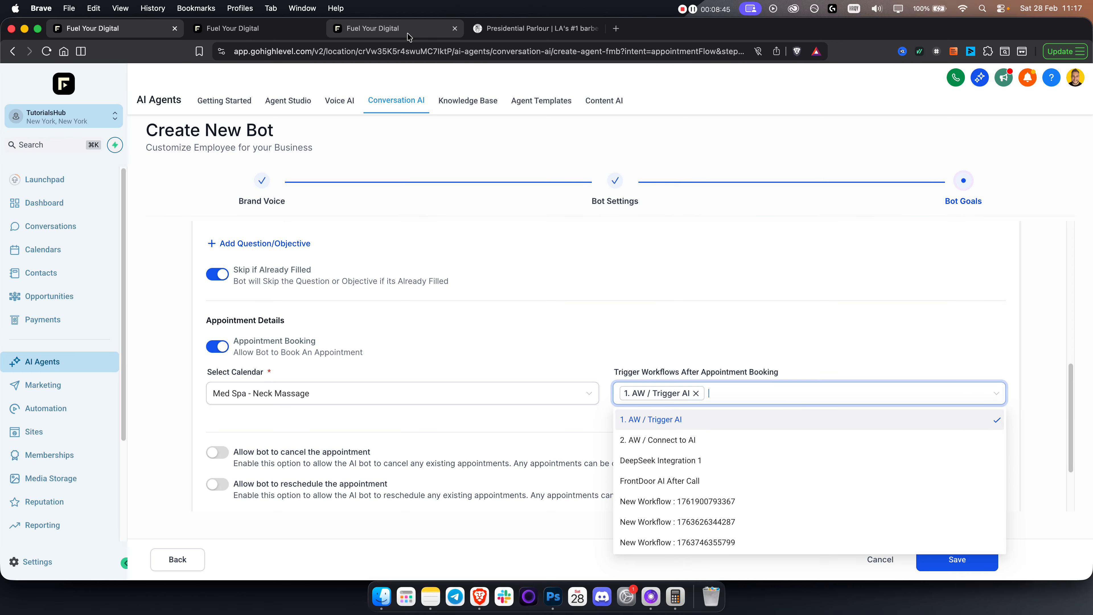
{"action": "left_click", "coordinate": [398, 35]}
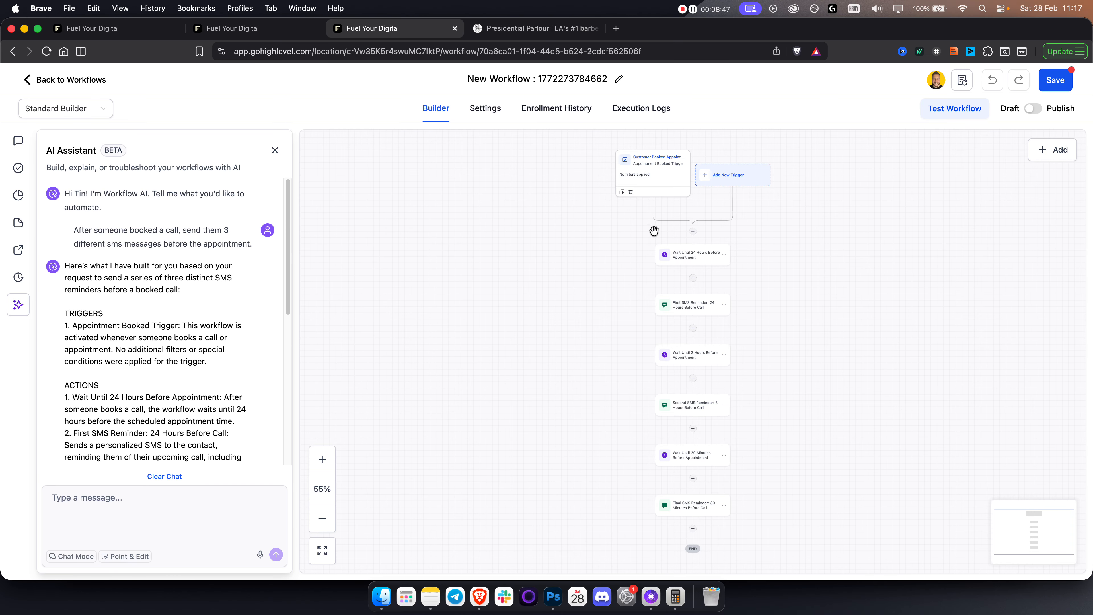
Rename the workflow to 'Barbershop Notifications'.
{"action": "left_click_drag", "start_coordinate": [650, 226], "coordinate": [558, 391]}
{"action": "left_click", "coordinate": [539, 79]}
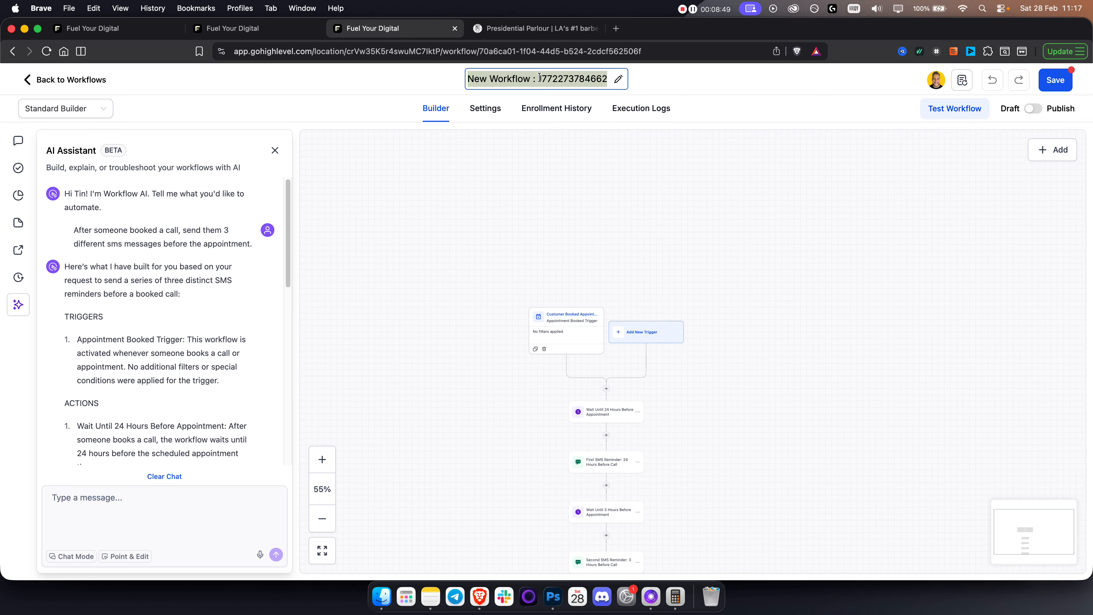
{"action": "type", "text": "Barbershop"}
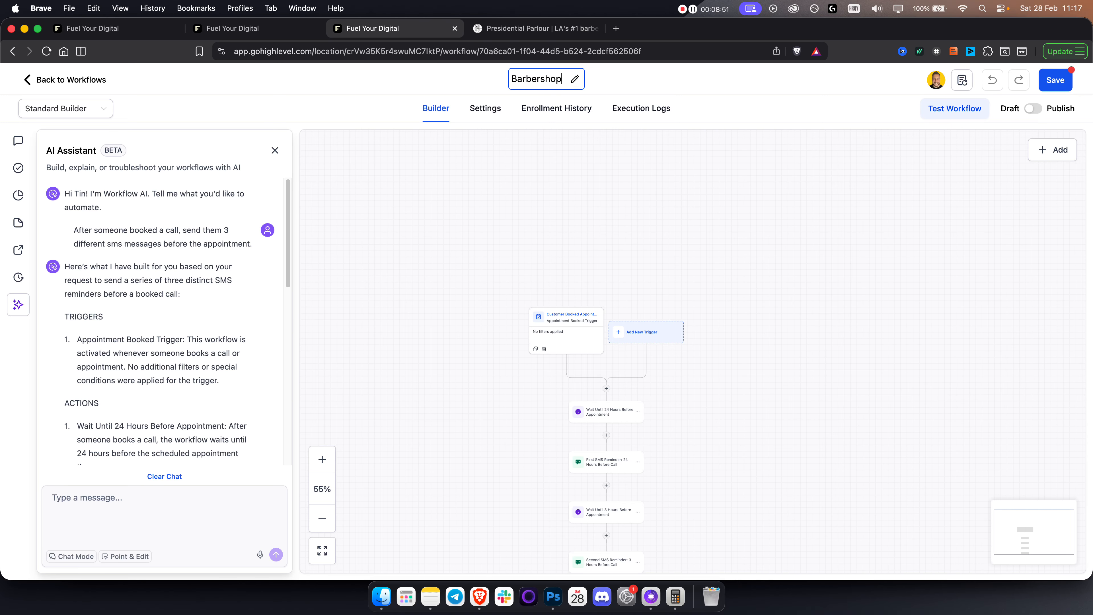
{"action": "type", "text": " Notifications"}
{"action": "left_click", "coordinate": [680, 163]}
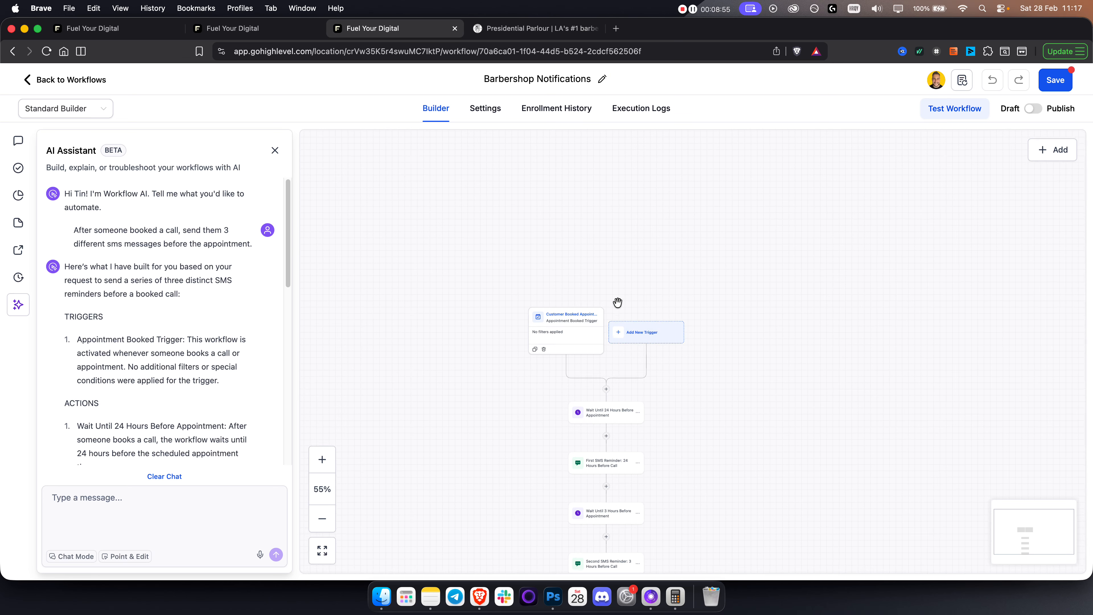
Filter the appointment-booked trigger to the Med Spa - Neck Massage calendar and save it.
{"action": "scroll", "coordinate": [619, 302], "scroll_direction": "up", "scroll_amount": 5}
{"action": "left_click", "coordinate": [545, 328]}
{"action": "left_click", "coordinate": [610, 306]}
{"action": "left_click", "coordinate": [629, 327]}
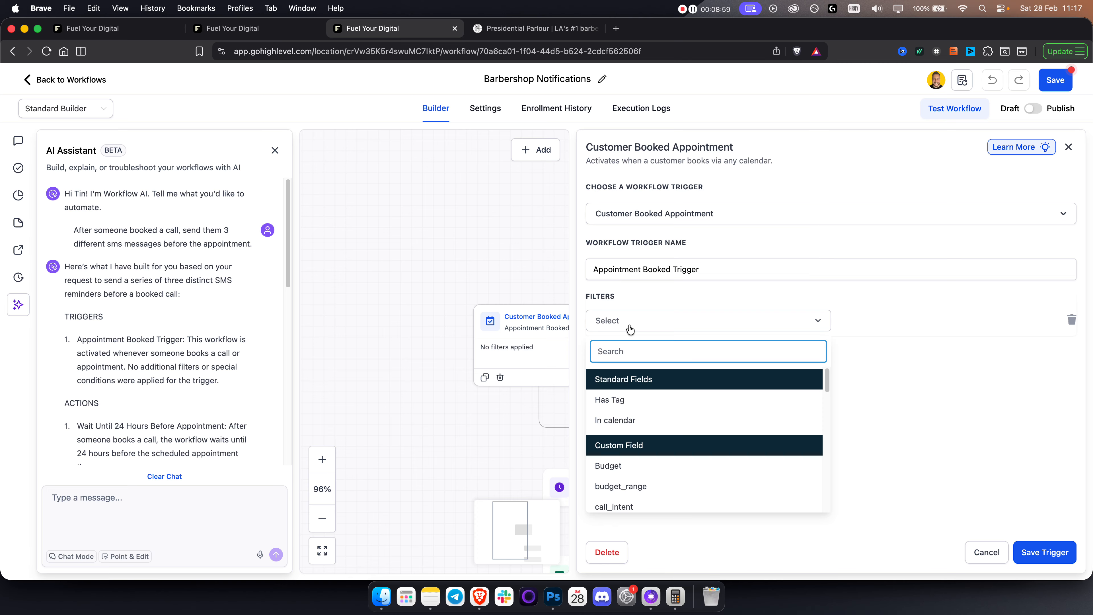
{"action": "left_click", "coordinate": [625, 431]}
{"action": "left_click", "coordinate": [874, 323]}
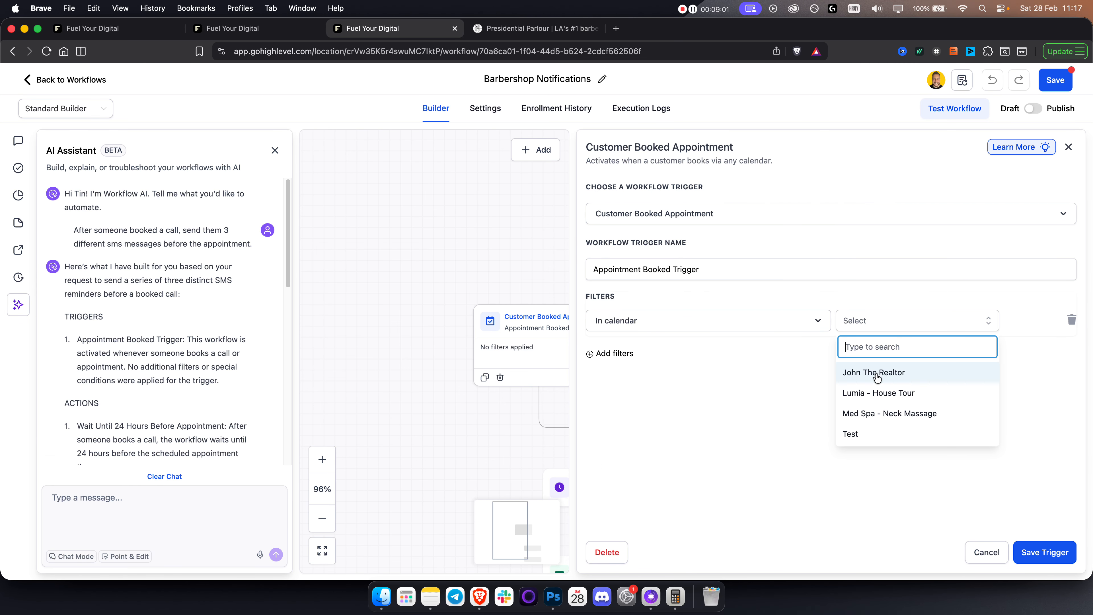
{"action": "left_click", "coordinate": [886, 414]}
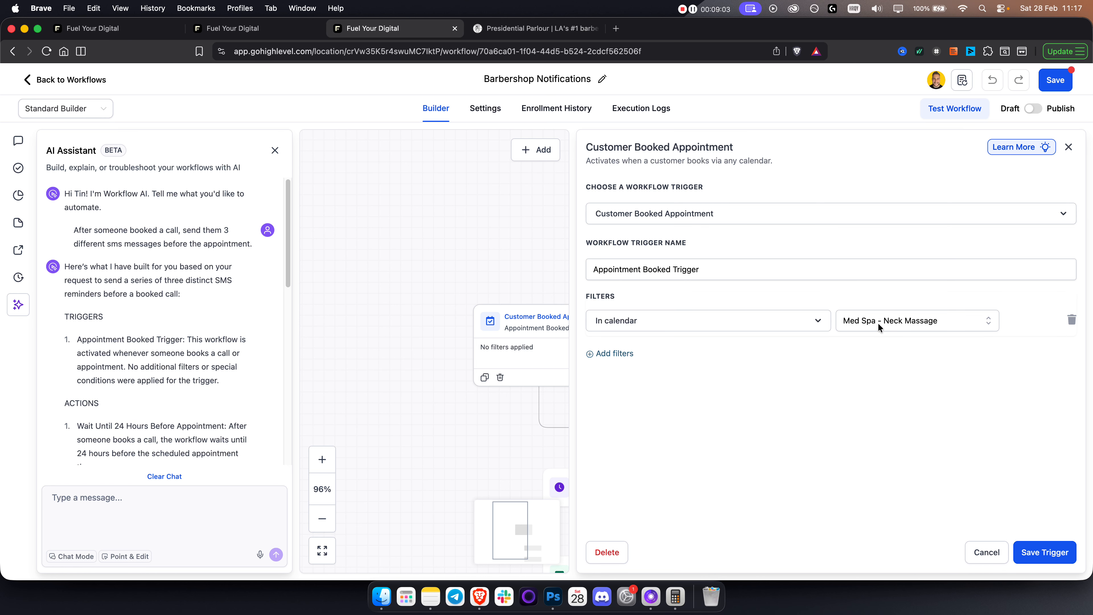
{"action": "left_click", "coordinate": [1035, 552]}
Review the first SMS reminder's text, publish the workflow, and return to the bot tab.
{"action": "scroll", "coordinate": [553, 302], "scroll_direction": "down", "scroll_amount": 5}
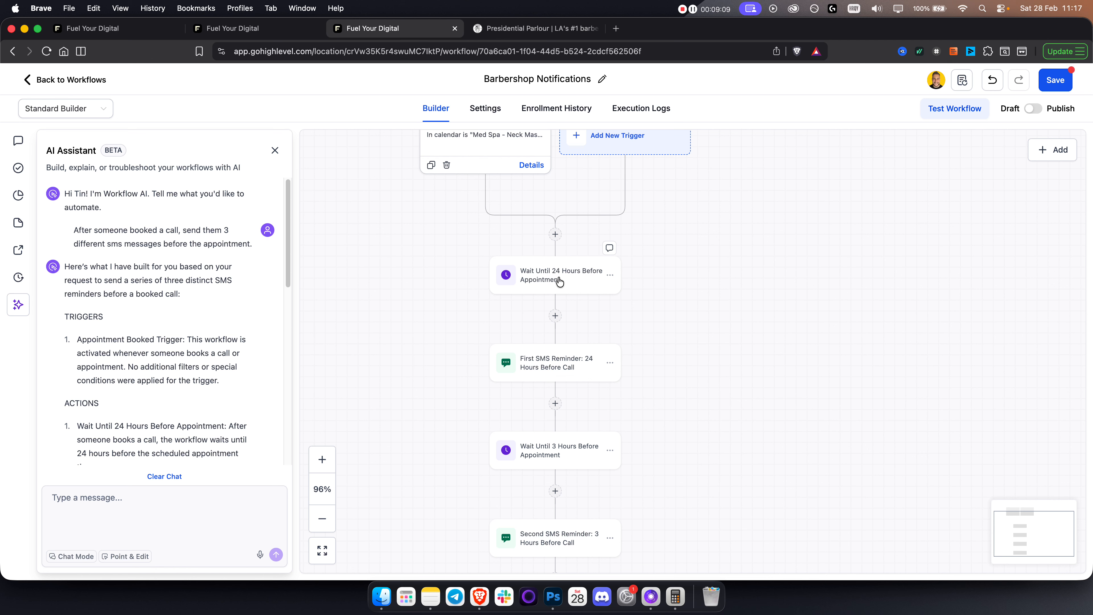
{"action": "left_click", "coordinate": [550, 367]}
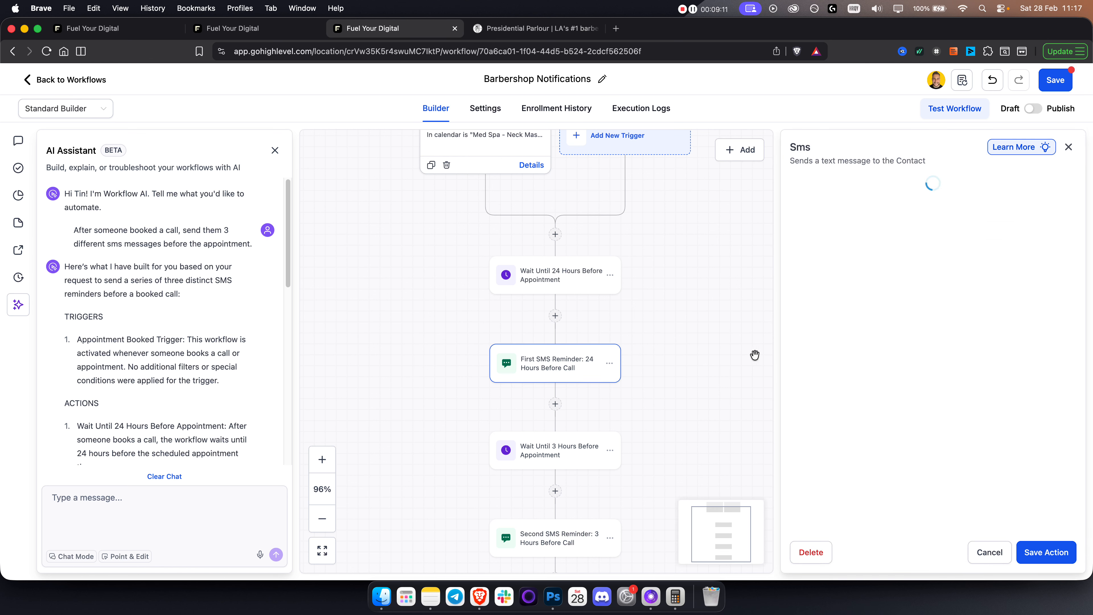
{"action": "left_click_drag", "start_coordinate": [854, 469], "coordinate": [790, 377]}
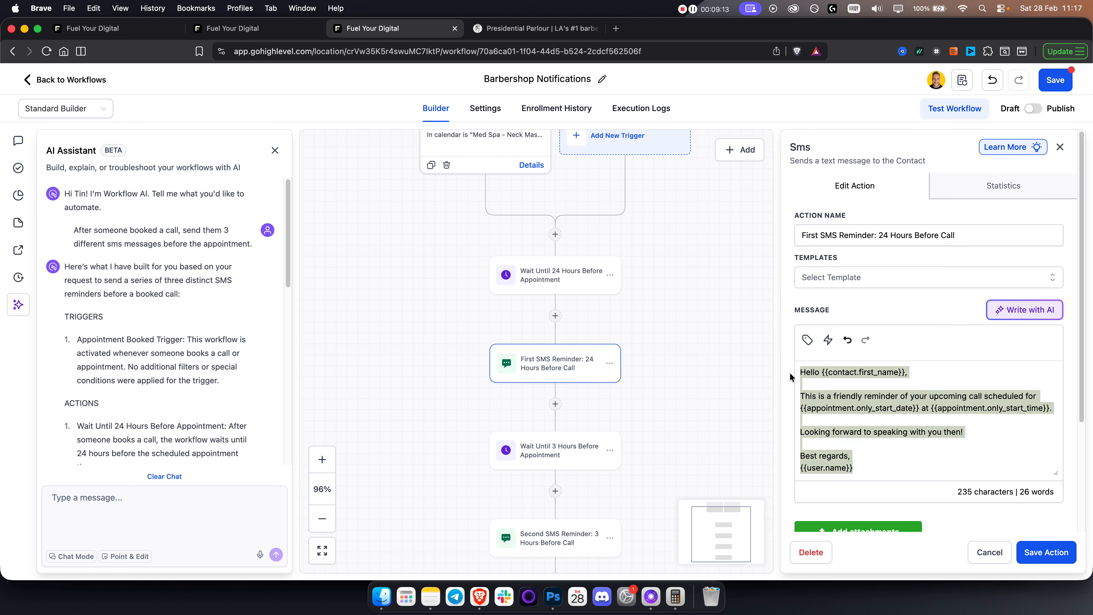
{"action": "left_click", "coordinate": [893, 418]}
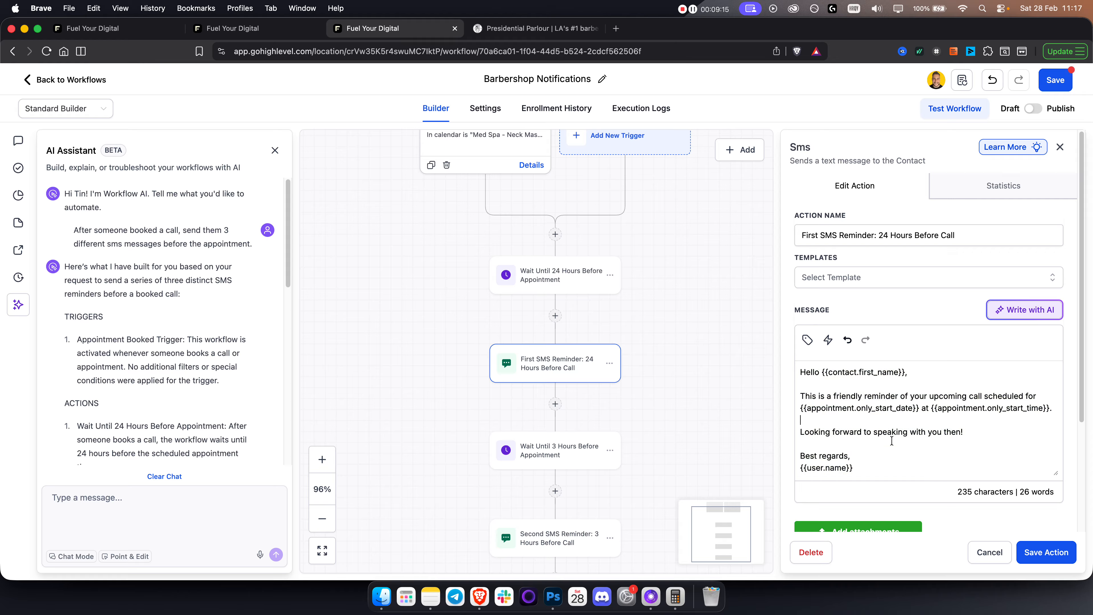
{"action": "left_click_drag", "start_coordinate": [867, 471], "coordinate": [804, 366]}
{"action": "left_click", "coordinate": [1033, 108]}
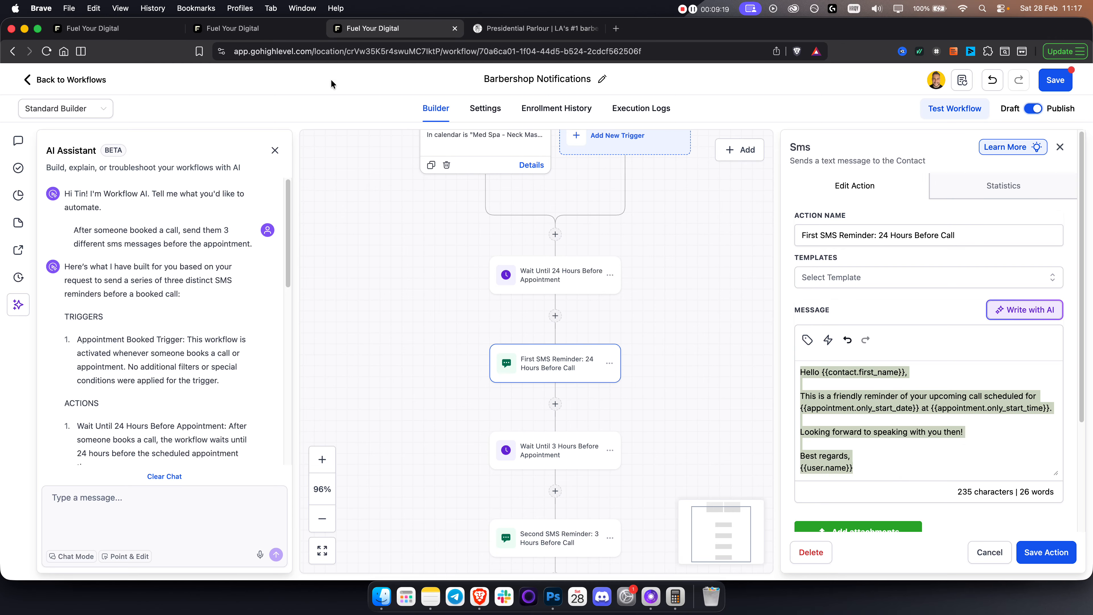
{"action": "left_click", "coordinate": [142, 30]}
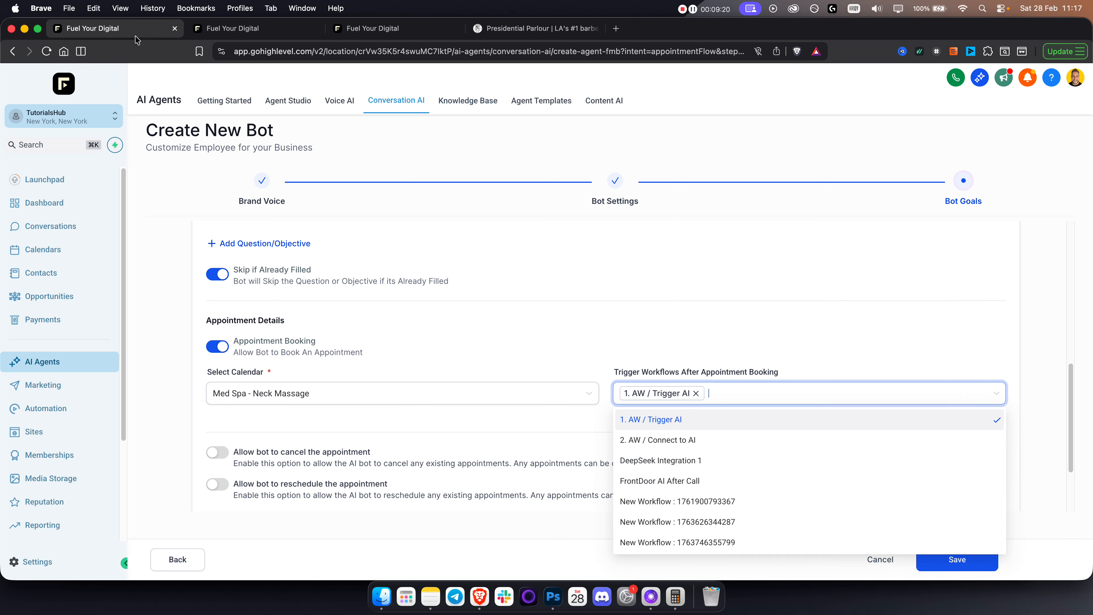
Remove 1. AW / Trigger AI so no post-booking workflow is attached.
{"action": "left_click", "coordinate": [731, 399]}
{"action": "left_click", "coordinate": [696, 393]}
{"action": "type", "text": "barbersh"}
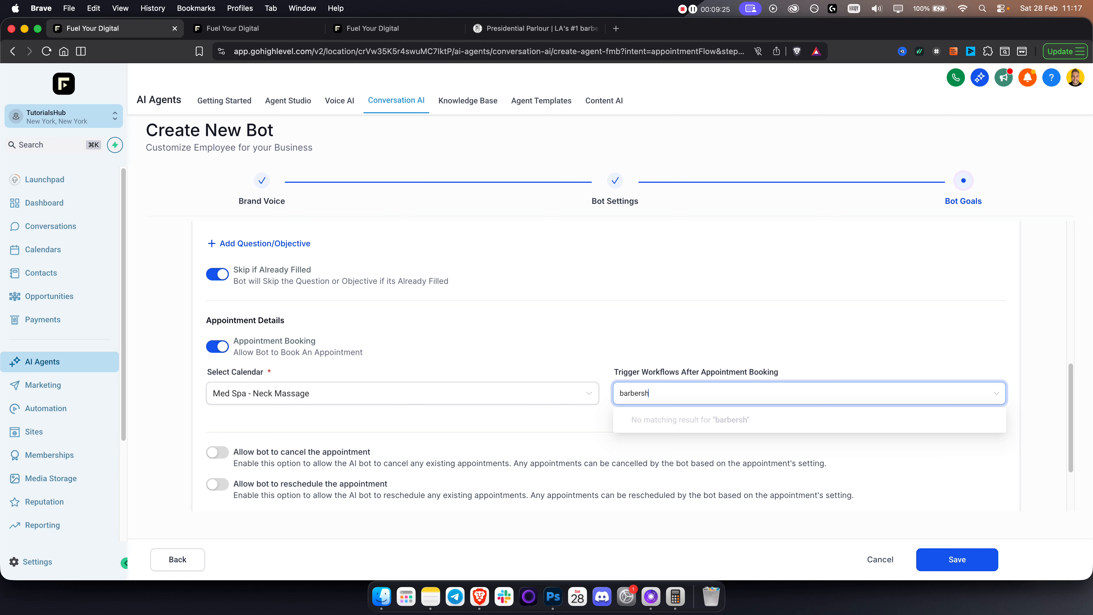
{"action": "key", "text": "BackSpace"}
{"action": "key", "text": "BackSpace"}
{"action": "key", "text": "BackSpace"}
{"action": "key", "text": "BackSpace"}
{"action": "key", "text": "BackSpace"}
{"action": "key", "text": "BackSpace"}
{"action": "key", "text": "BackSpace"}
{"action": "key", "text": "BackSpace"}
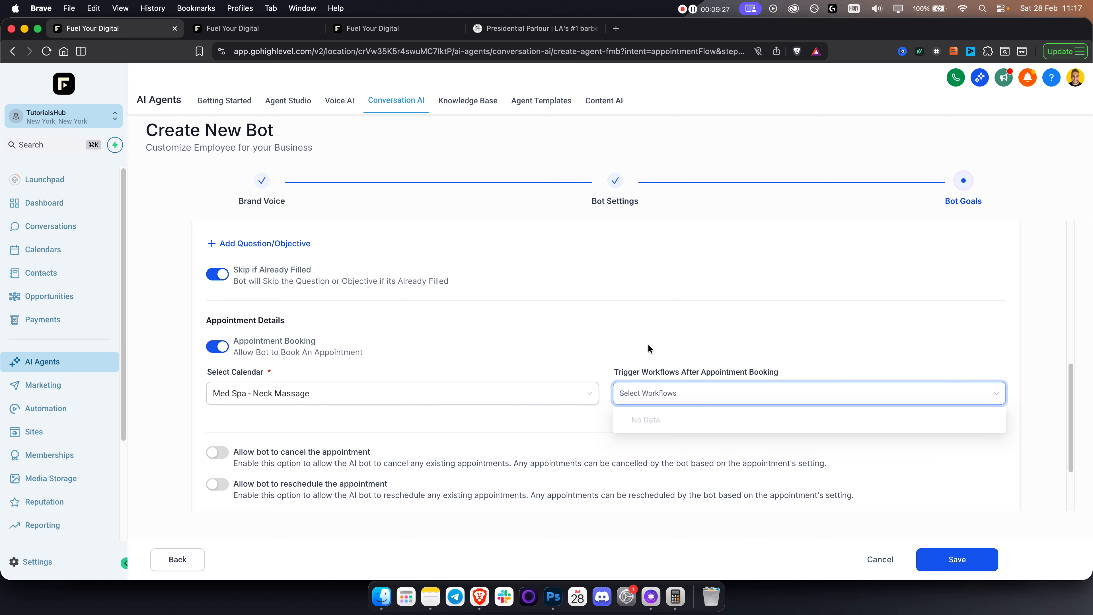
{"action": "left_click", "coordinate": [642, 346]}
{"action": "left_click", "coordinate": [646, 387]}
{"action": "left_click", "coordinate": [671, 420]}
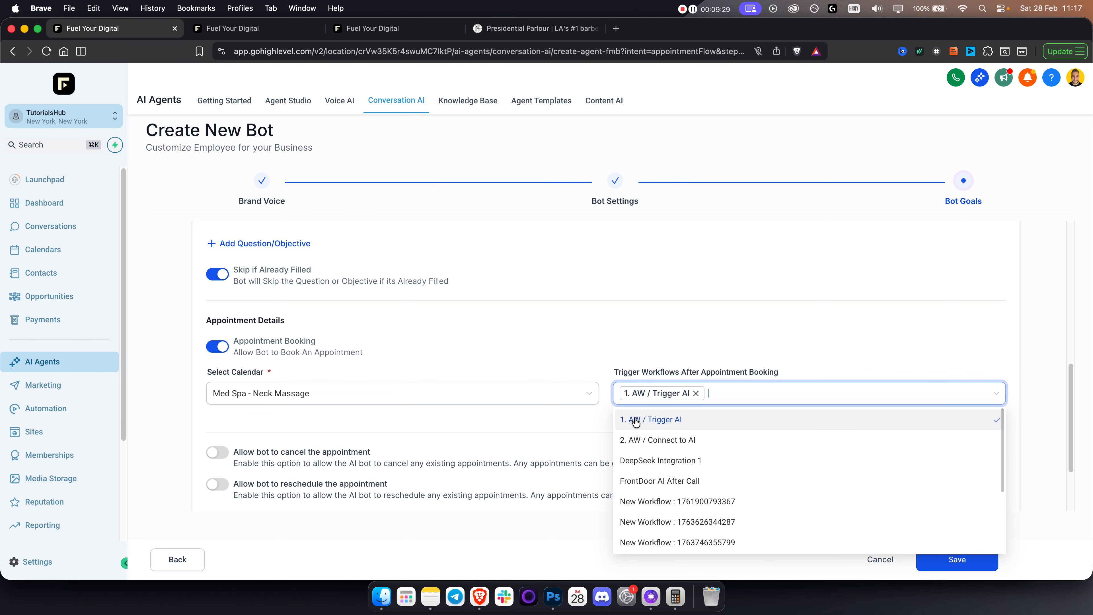
{"action": "left_click", "coordinate": [585, 421]}
{"action": "scroll", "coordinate": [282, 447], "scroll_direction": "down", "scroll_amount": 1}
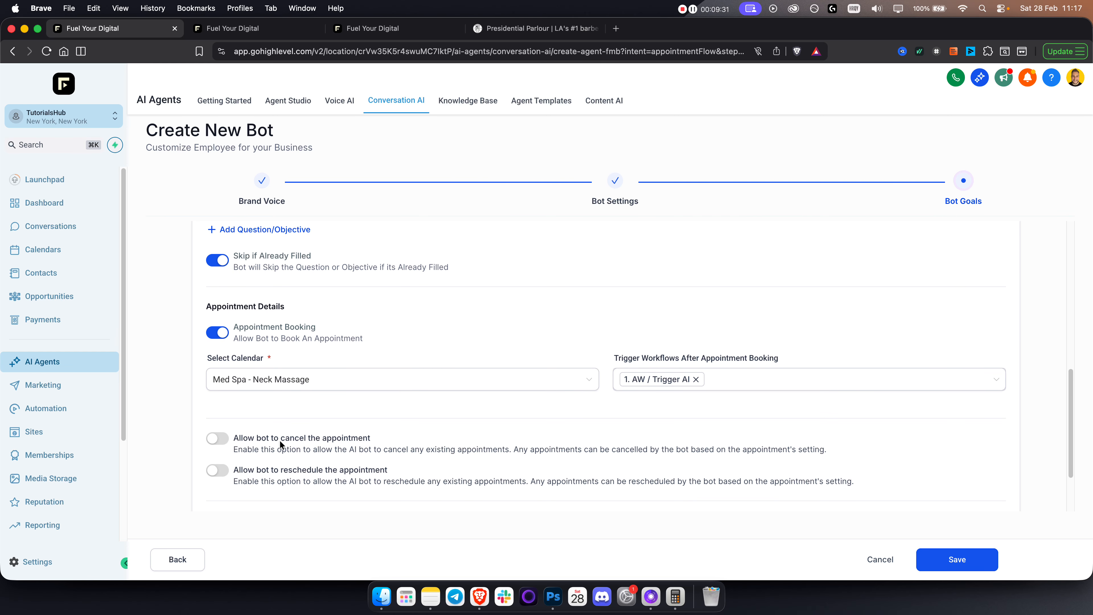
{"action": "left_click", "coordinate": [696, 375]}
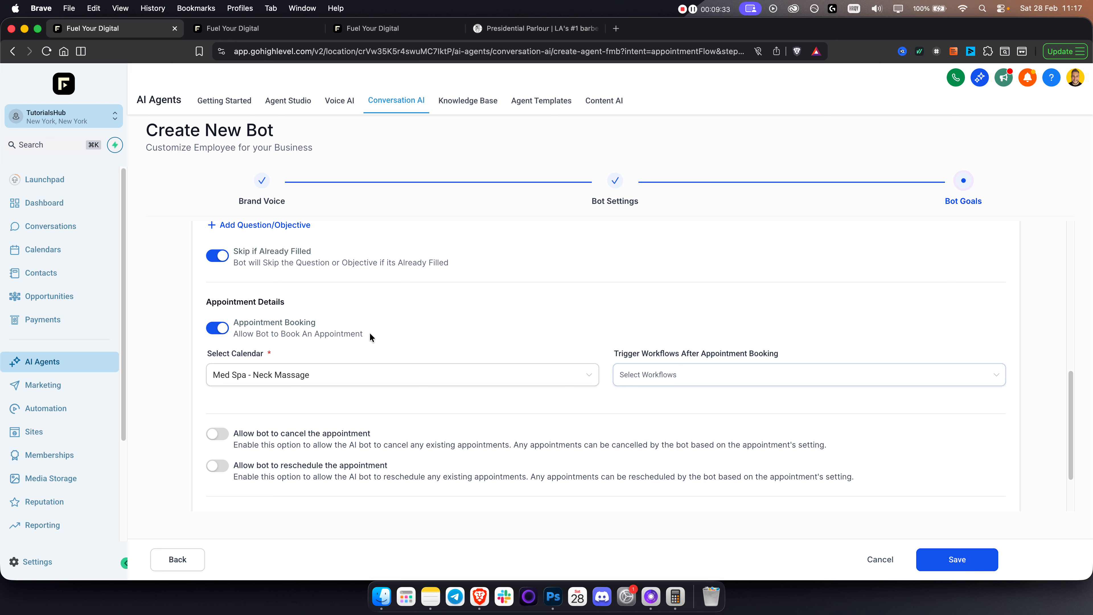
{"action": "scroll", "coordinate": [246, 437], "scroll_direction": "down", "scroll_amount": 4}
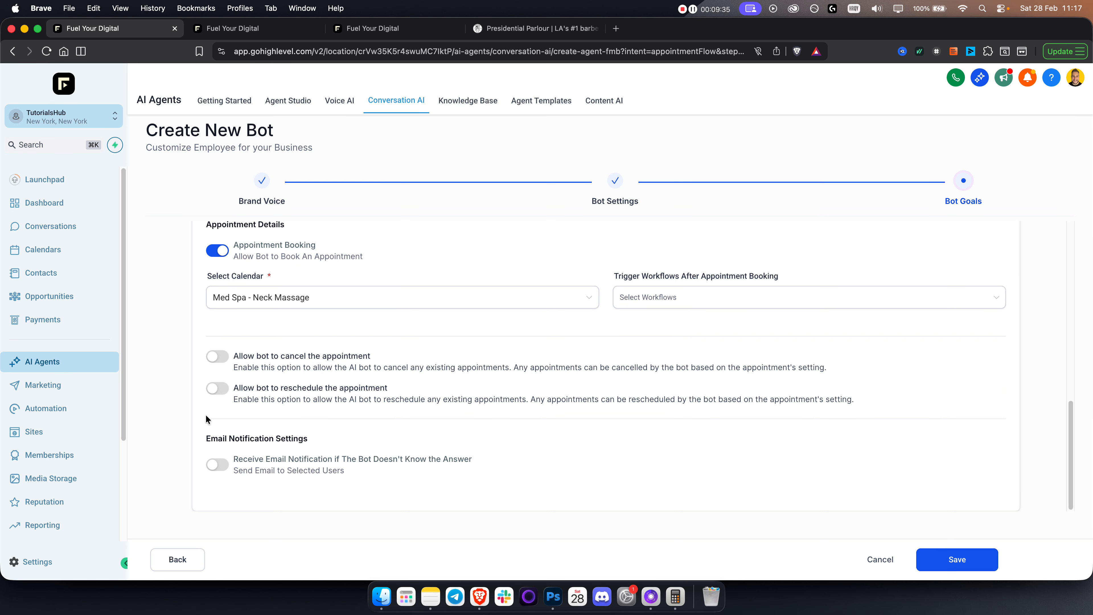
Allow cancelling and rescheduling, email unanswered questions to All Users, and save the bot.
{"action": "left_click", "coordinate": [217, 357]}
{"action": "left_click", "coordinate": [216, 388]}
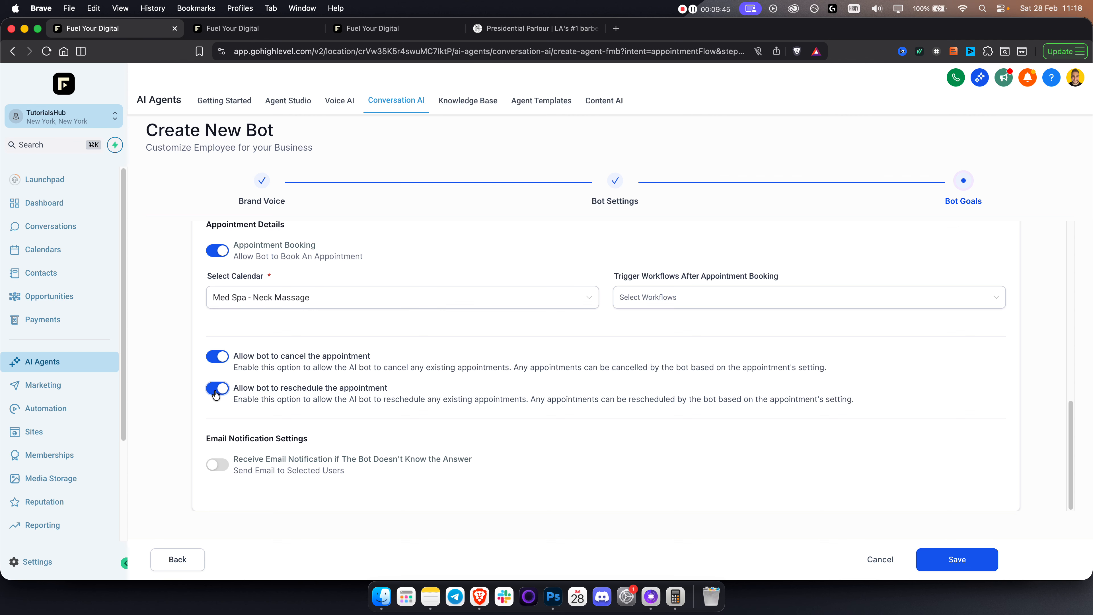
{"action": "left_click", "coordinate": [224, 468]}
{"action": "scroll", "coordinate": [224, 482], "scroll_direction": "down", "scroll_amount": 1}
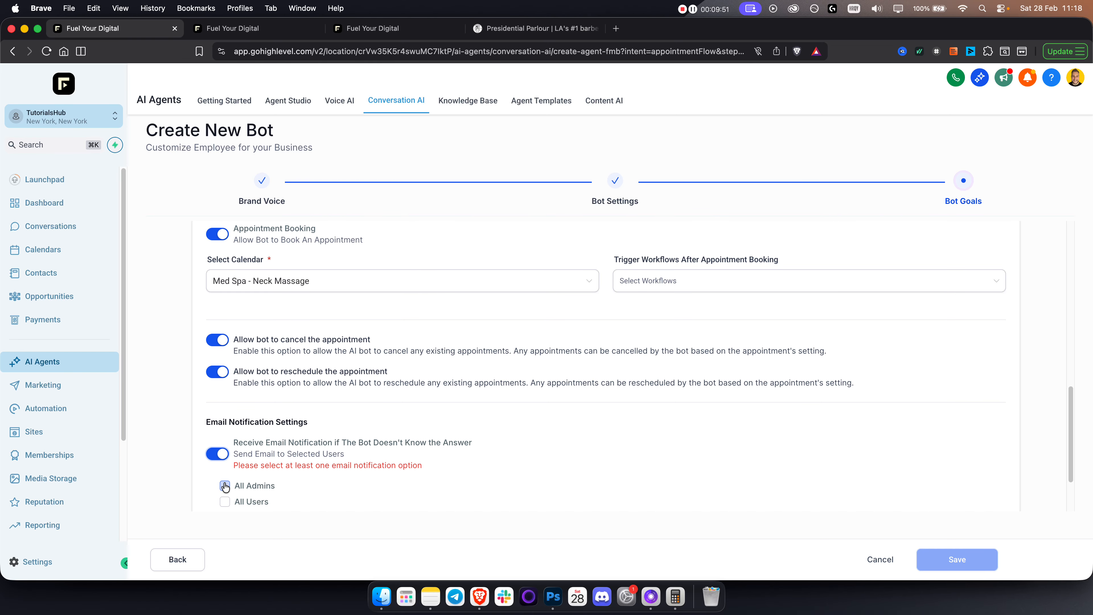
{"action": "scroll", "coordinate": [223, 496], "scroll_direction": "down", "scroll_amount": 1}
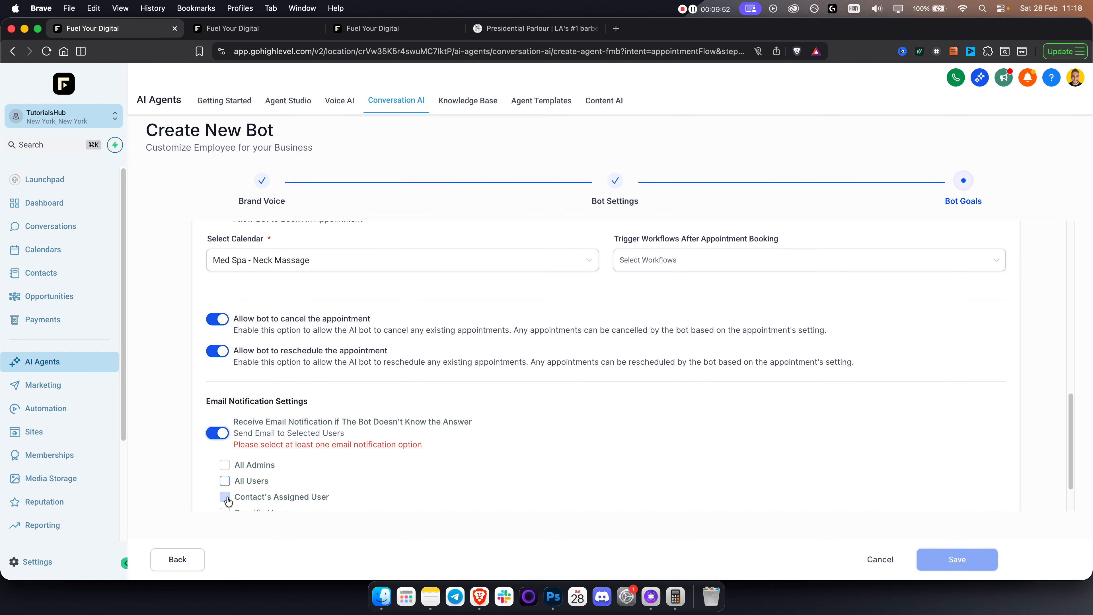
{"action": "left_click", "coordinate": [224, 482]}
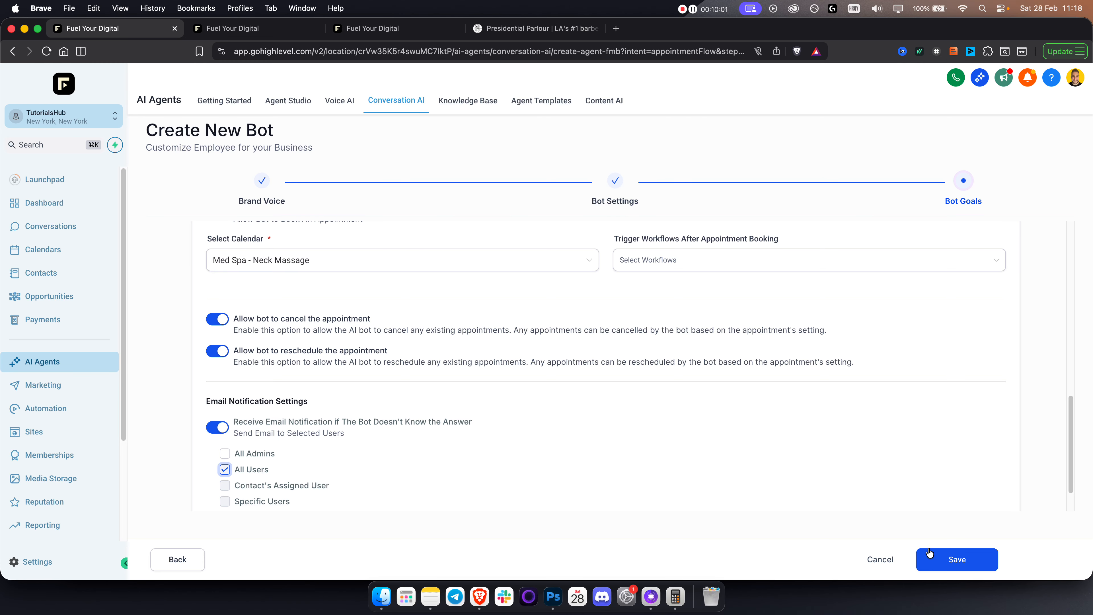
{"action": "left_click", "coordinate": [969, 560]}
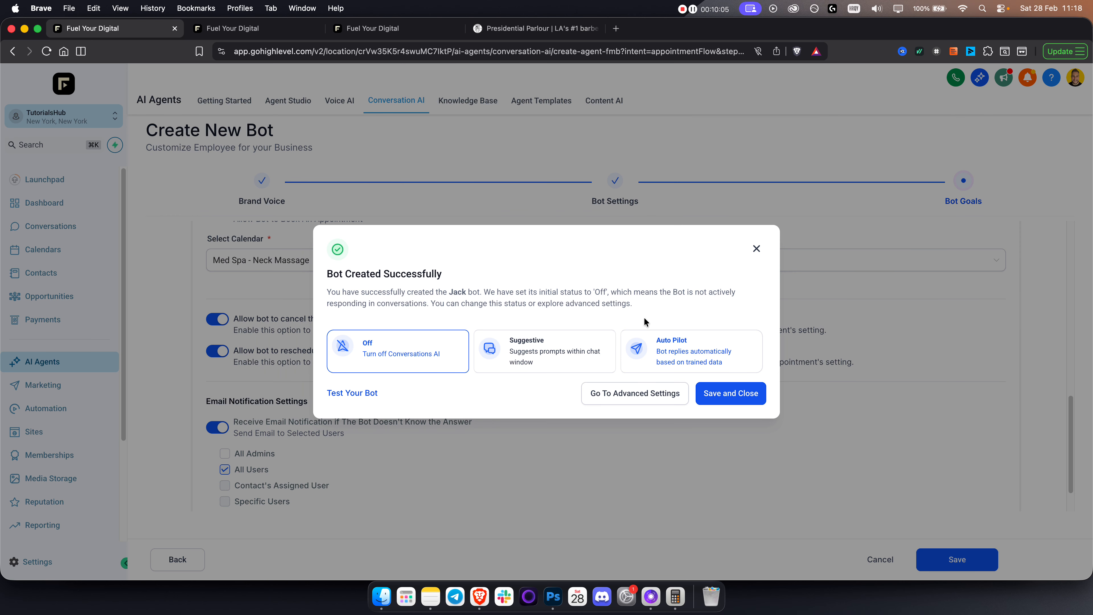
Set Jack to Auto Pilot, save and close, then go to Sites.
{"action": "triple_click", "coordinate": [350, 276]}
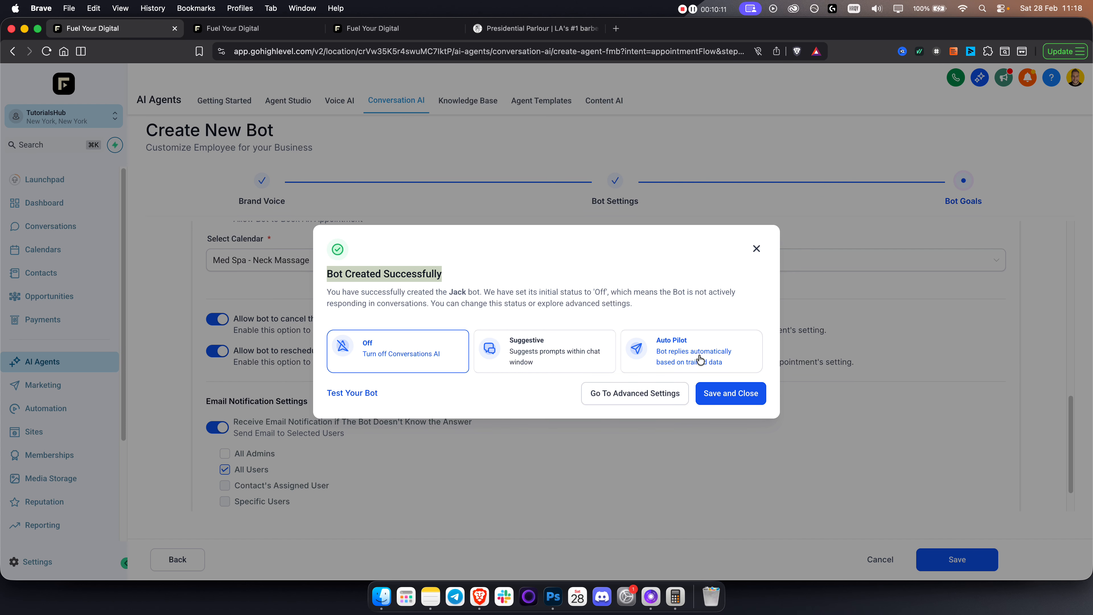
{"action": "left_click", "coordinate": [717, 361]}
{"action": "left_click", "coordinate": [734, 399]}
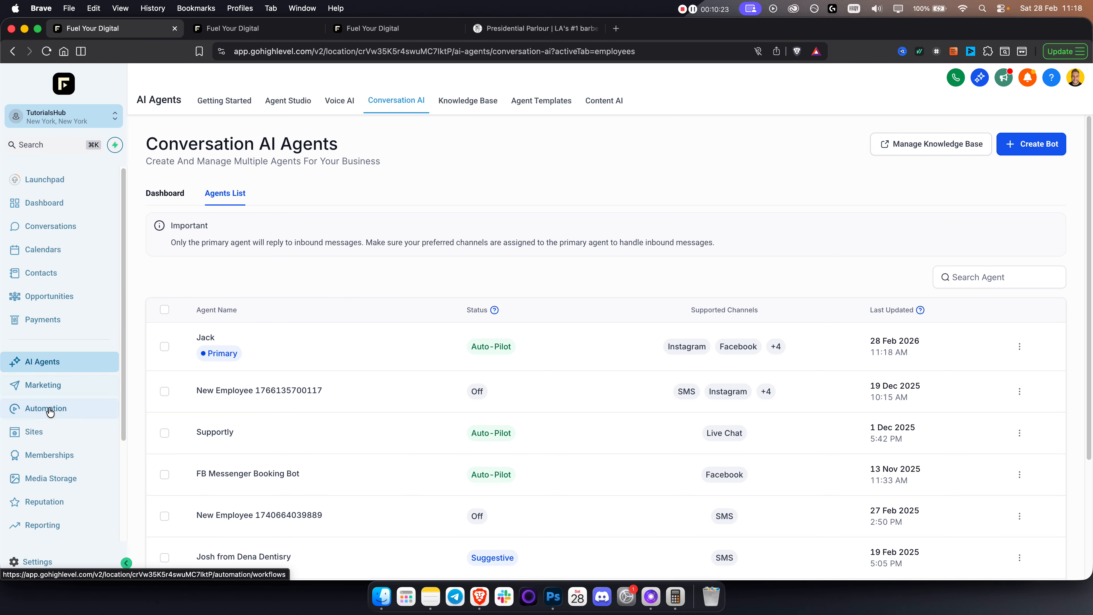
{"action": "left_click", "coordinate": [43, 432]}
Create a new Live Chat widget from the chat widget settings.
{"action": "left_click", "coordinate": [719, 109]}
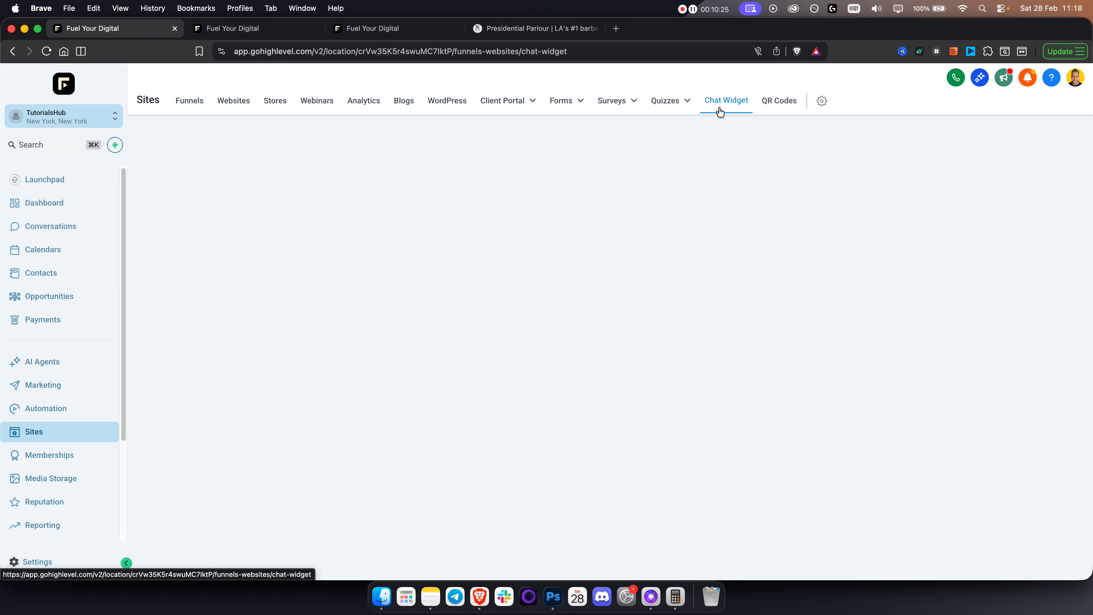
{"action": "left_click", "coordinate": [939, 143]}
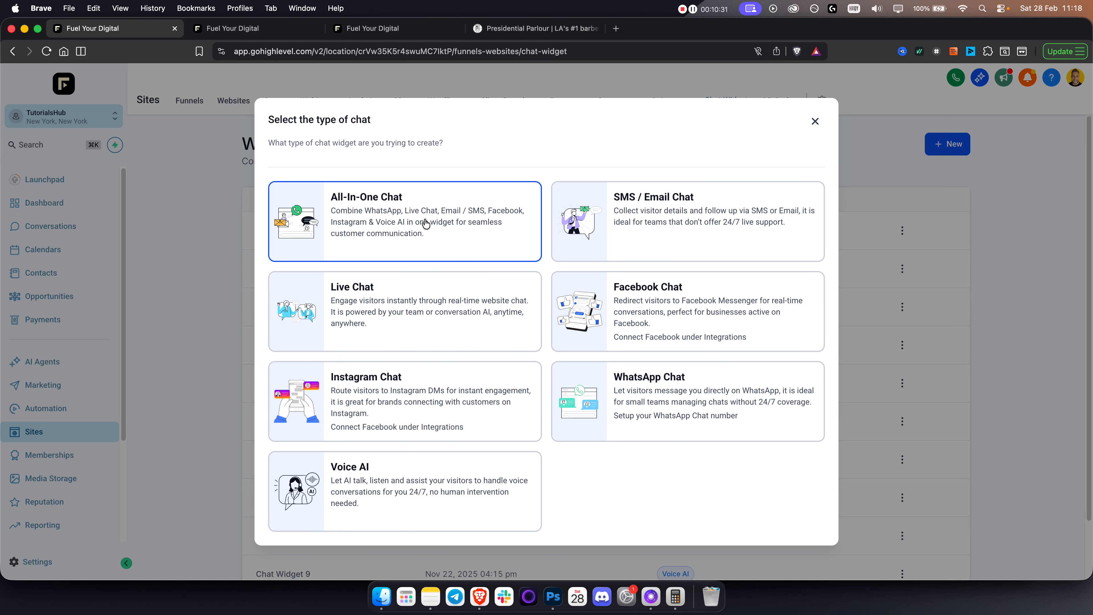
{"action": "left_click", "coordinate": [490, 303]}
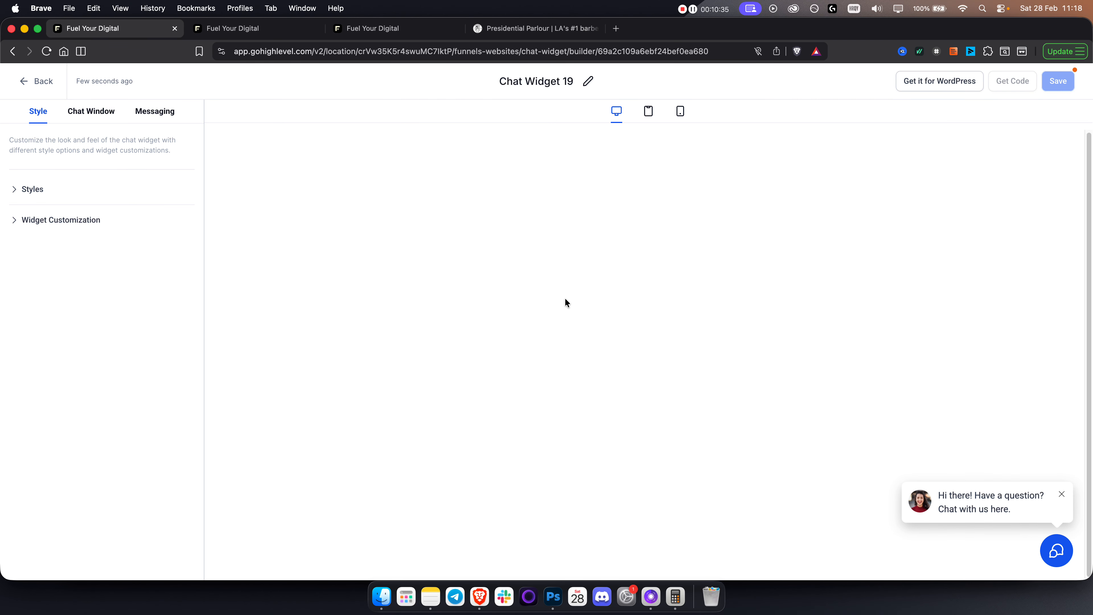
Test the launcher preview, expand Styles, and show the Chat Window settings.
{"action": "left_click", "coordinate": [1053, 553]}
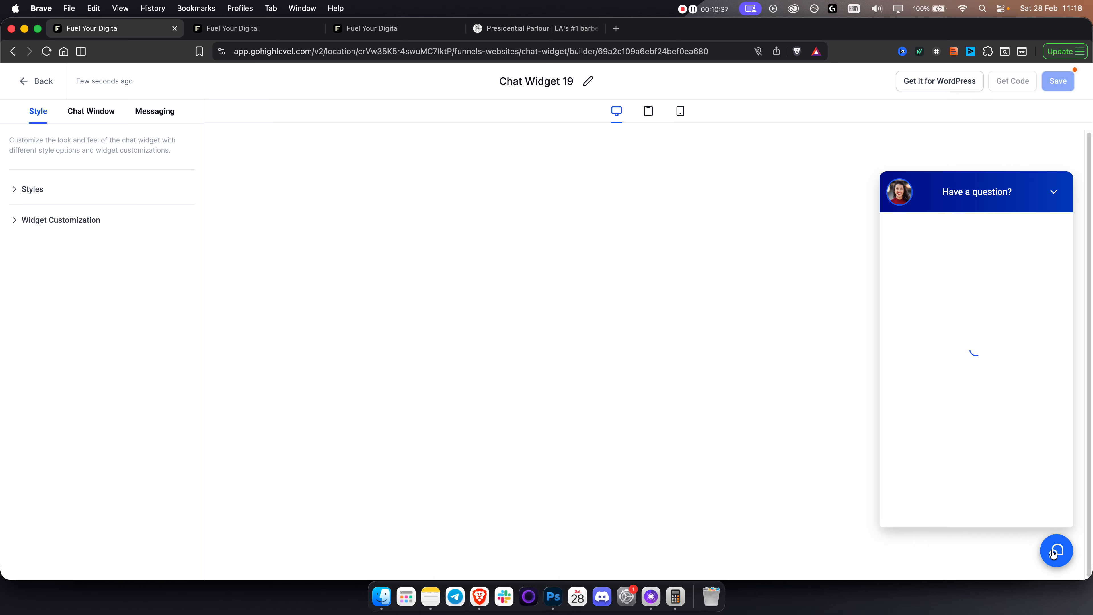
{"action": "left_click", "coordinate": [1053, 553]}
{"action": "left_click", "coordinate": [1053, 553]}
{"action": "left_click", "coordinate": [1052, 554]}
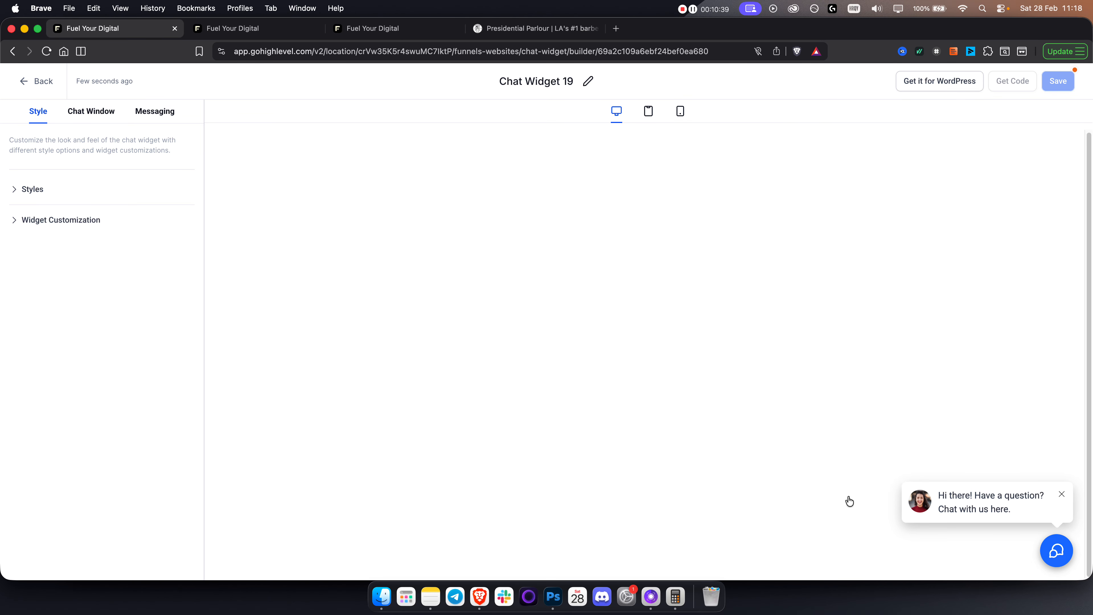
{"action": "left_click", "coordinate": [42, 193]}
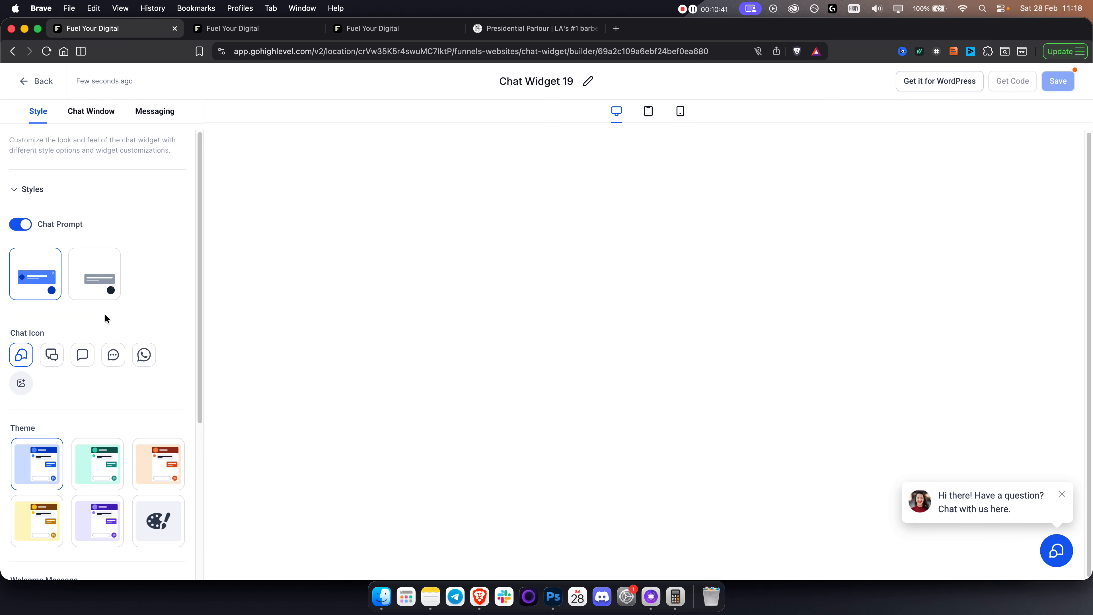
{"action": "scroll", "coordinate": [107, 323], "scroll_direction": "down", "scroll_amount": 5}
{"action": "scroll", "coordinate": [111, 340], "scroll_direction": "down", "scroll_amount": 3}
{"action": "scroll", "coordinate": [103, 319], "scroll_direction": "up", "scroll_amount": 10}
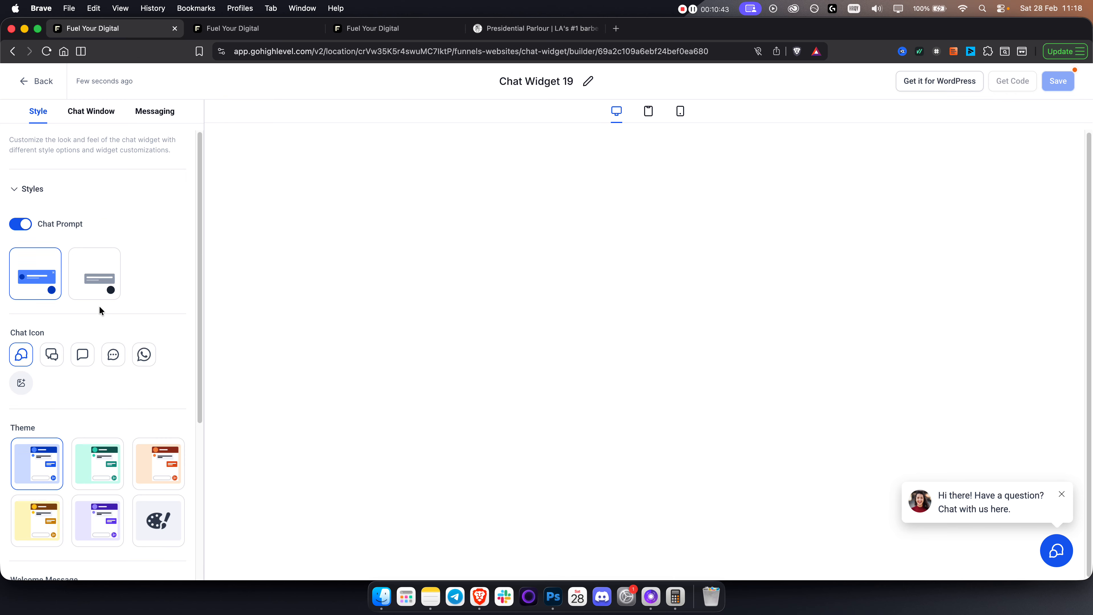
{"action": "left_click", "coordinate": [88, 119]}
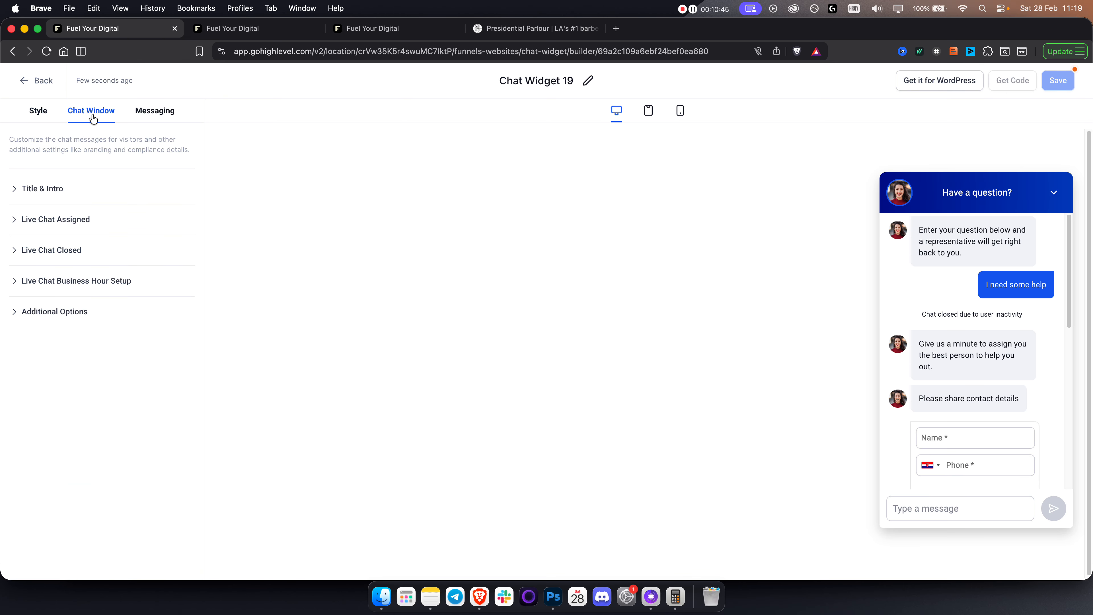
Review the Chat Window sections: additional options, business hours, live chat closed and assigned, title and intro.
{"action": "left_click", "coordinate": [148, 119]}
{"action": "left_click", "coordinate": [91, 112]}
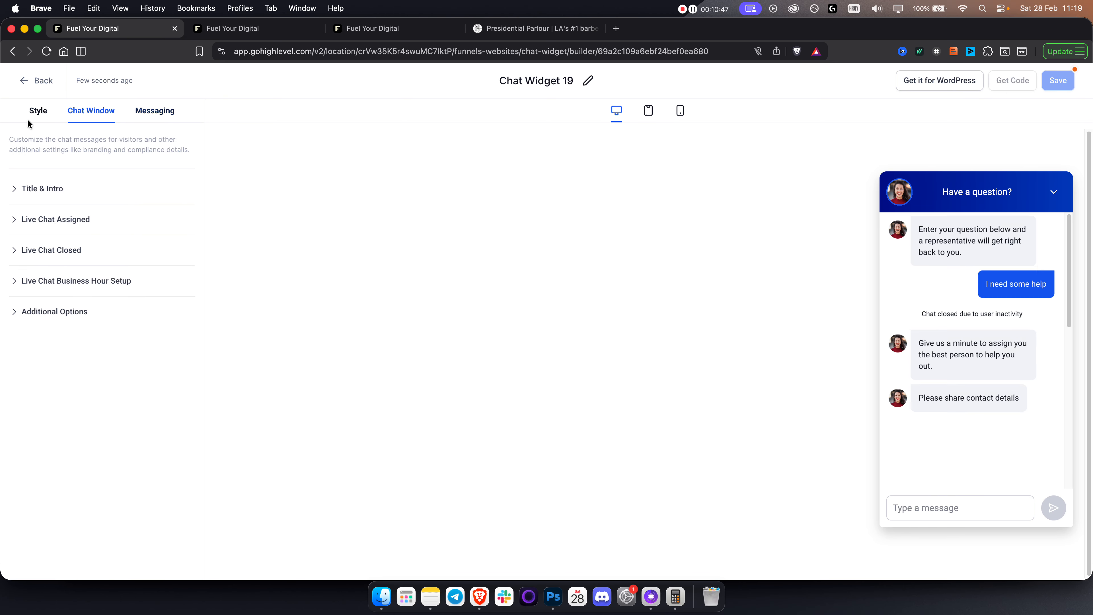
{"action": "left_click", "coordinate": [48, 309]}
{"action": "scroll", "coordinate": [85, 336], "scroll_direction": "down", "scroll_amount": 4}
{"action": "scroll", "coordinate": [107, 393], "scroll_direction": "up", "scroll_amount": 5}
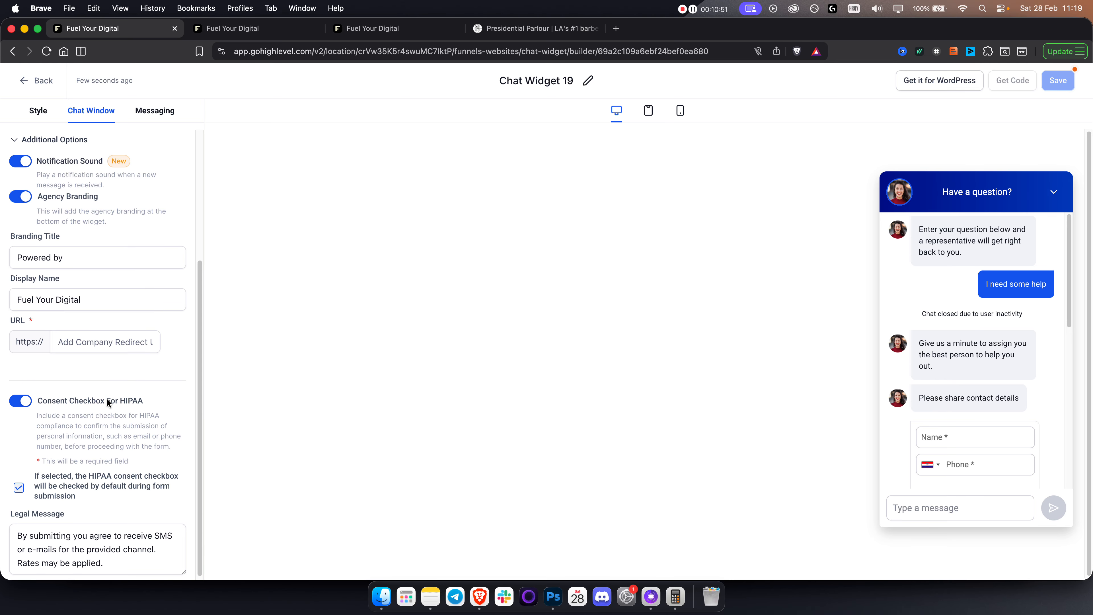
{"action": "left_click", "coordinate": [34, 289]}
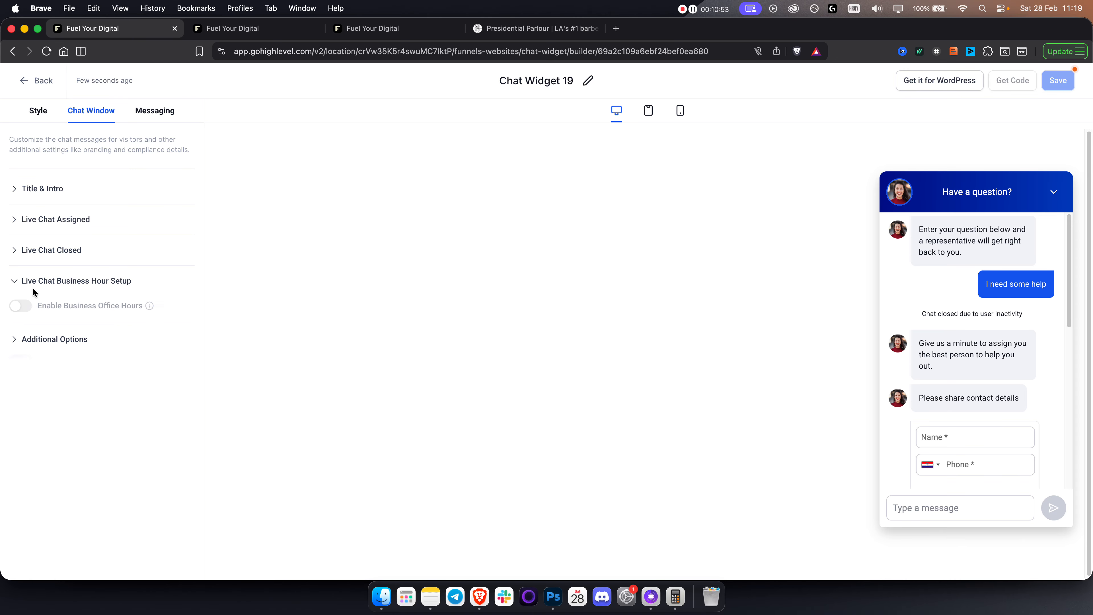
{"action": "left_click", "coordinate": [58, 249]}
{"action": "left_click", "coordinate": [81, 227]}
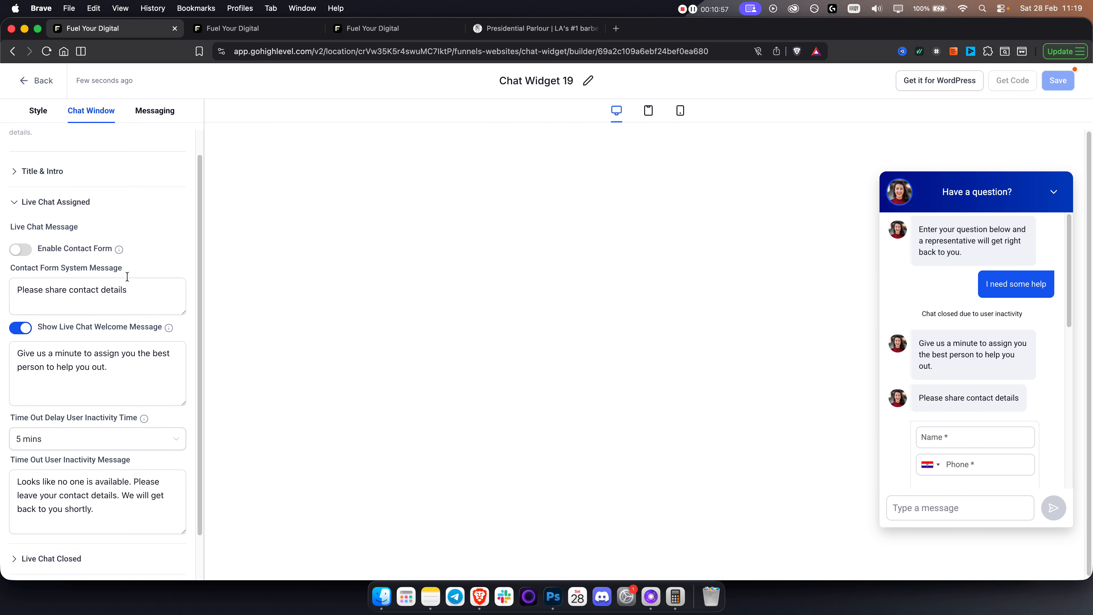
{"action": "left_click", "coordinate": [57, 199]}
{"action": "scroll", "coordinate": [110, 298], "scroll_direction": "down", "scroll_amount": 4}
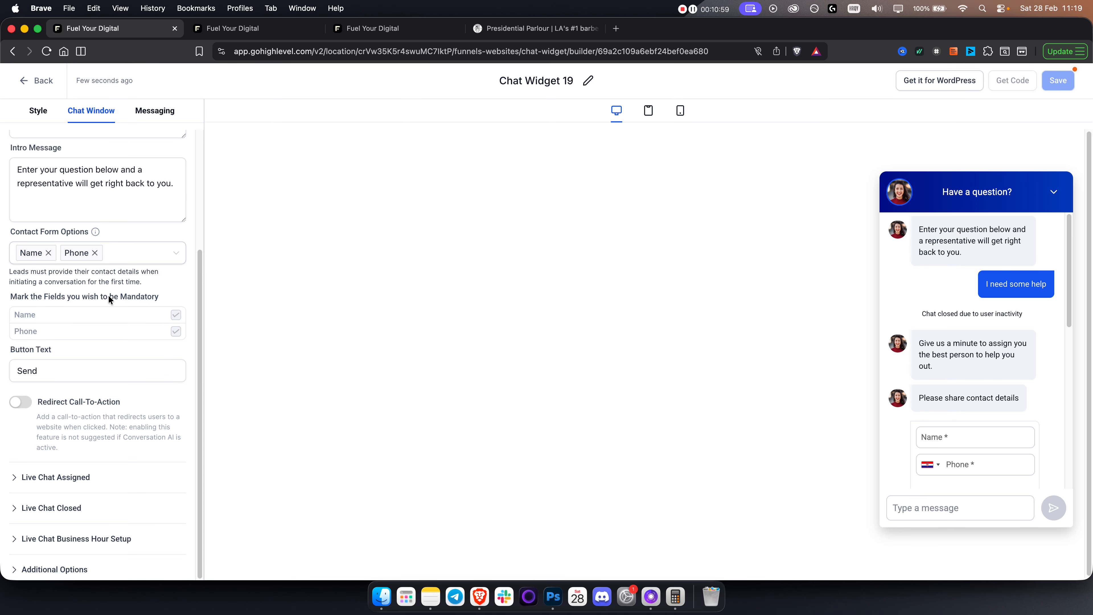
{"action": "scroll", "coordinate": [109, 303], "scroll_direction": "up", "scroll_amount": 3}
Review the Messaging tab's acknowledgement message and language settings.
{"action": "left_click", "coordinate": [149, 113]}
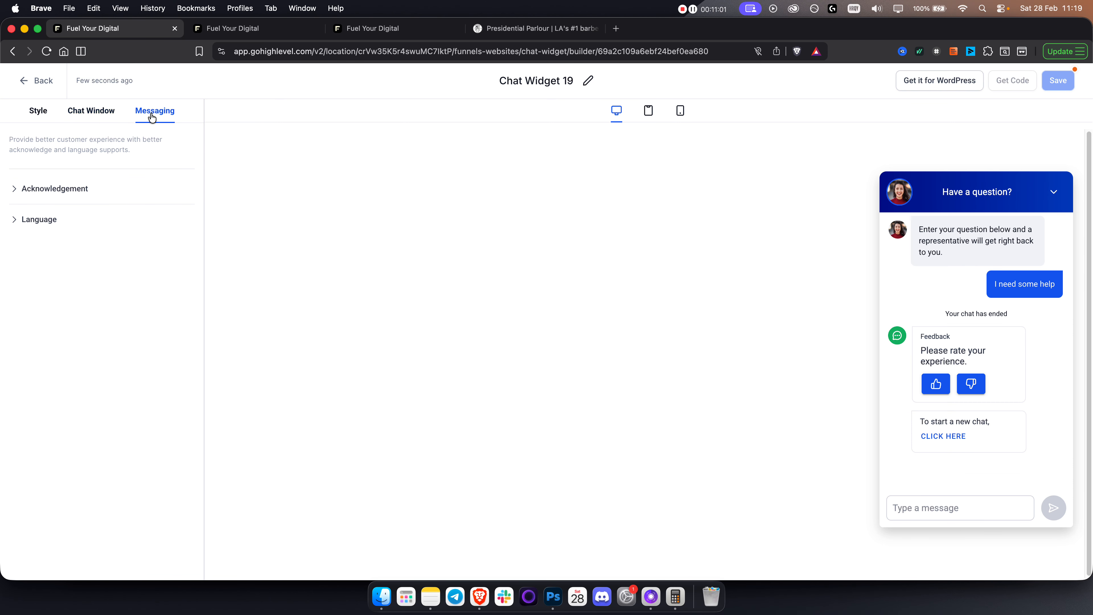
{"action": "left_click", "coordinate": [47, 197]}
{"action": "scroll", "coordinate": [51, 202], "scroll_direction": "down", "scroll_amount": 3}
{"action": "scroll", "coordinate": [64, 213], "scroll_direction": "up", "scroll_amount": 3}
{"action": "left_click", "coordinate": [46, 190]}
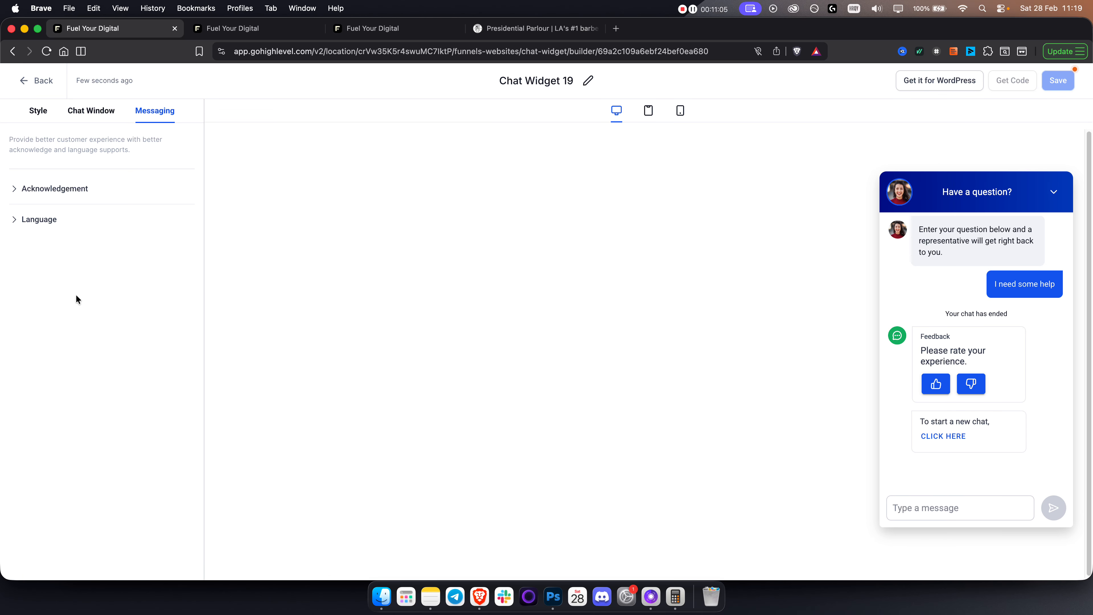
{"action": "left_click", "coordinate": [42, 222]}
{"action": "left_click", "coordinate": [41, 220]}
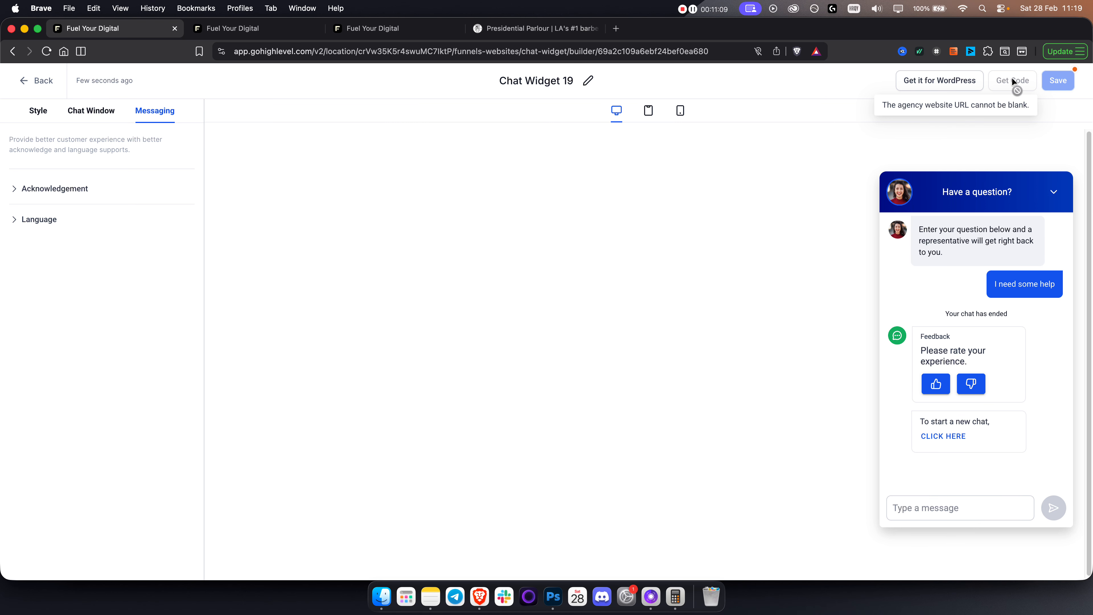
Expand Chat Window's Additional Options, showing notification sound, agency branding and display name Fuel Your Digital.
{"action": "left_click", "coordinate": [102, 112]}
{"action": "left_click", "coordinate": [41, 112]}
{"action": "left_click", "coordinate": [91, 112]}
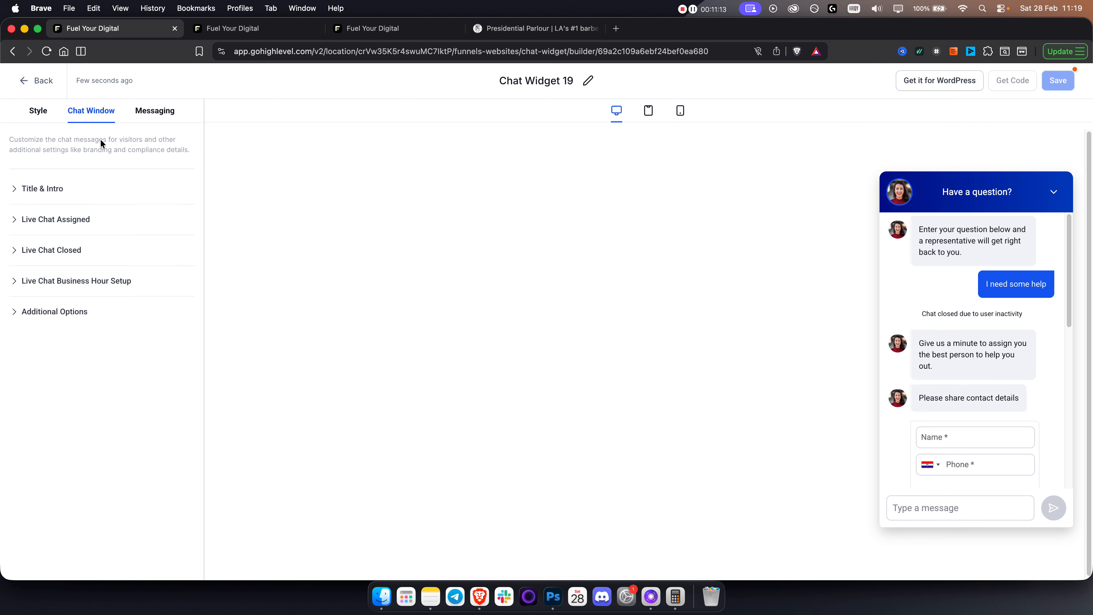
{"action": "left_click", "coordinate": [58, 311]}
{"action": "scroll", "coordinate": [90, 400], "scroll_direction": "down", "scroll_amount": 2}
Set the branding URL to fuelyourdigital.com, grab the embed script, and return to the widget list.
{"action": "left_click", "coordinate": [90, 429]}
{"action": "type", "text": "fue"}
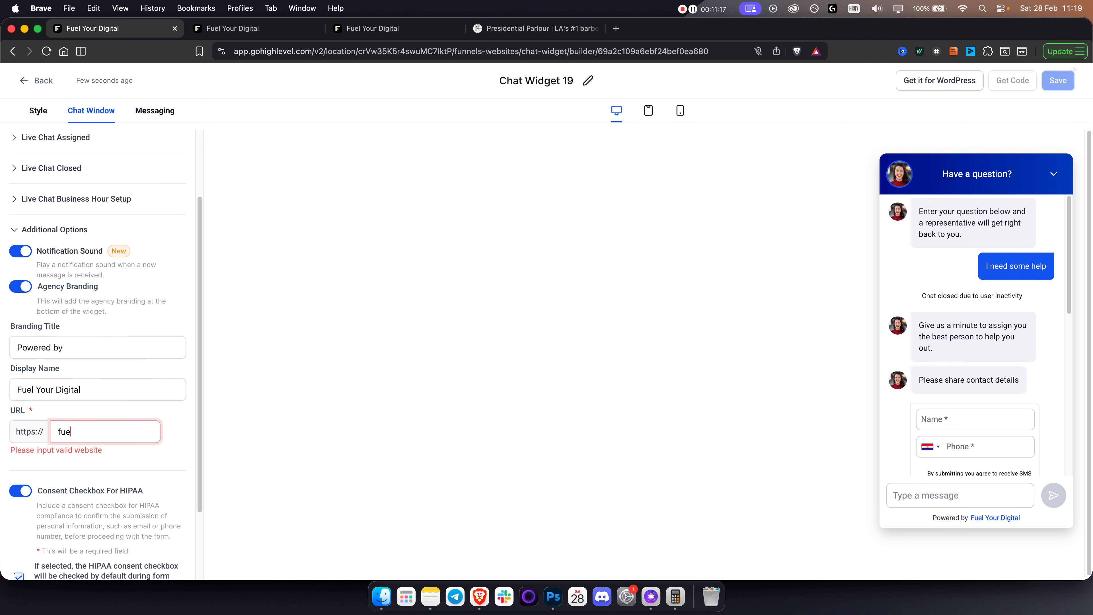
{"action": "type", "text": "lyourdigital.com"}
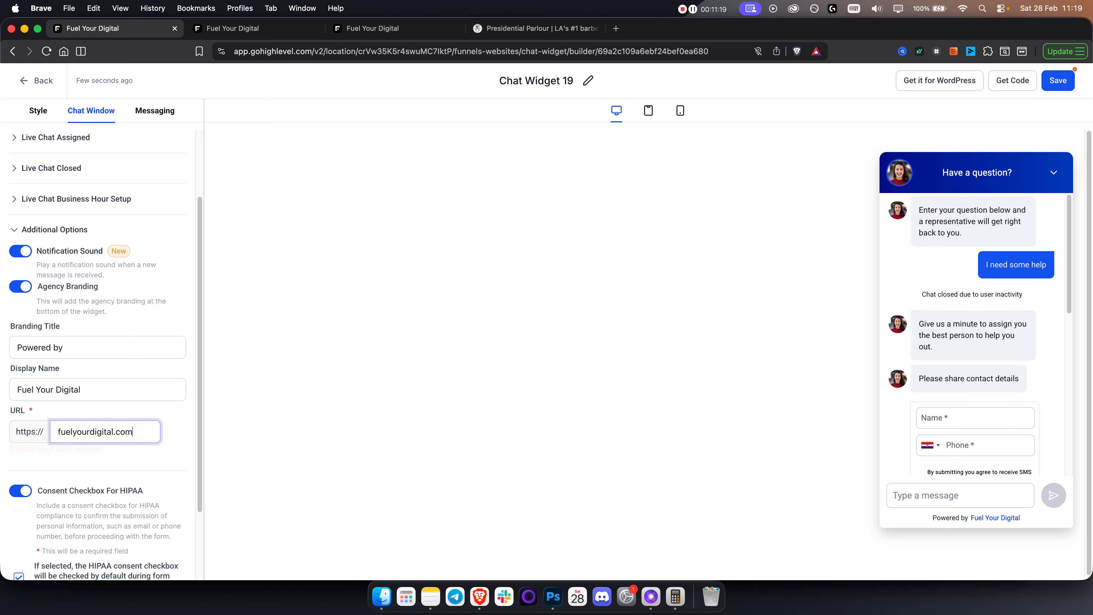
{"action": "left_click", "coordinate": [1007, 82]}
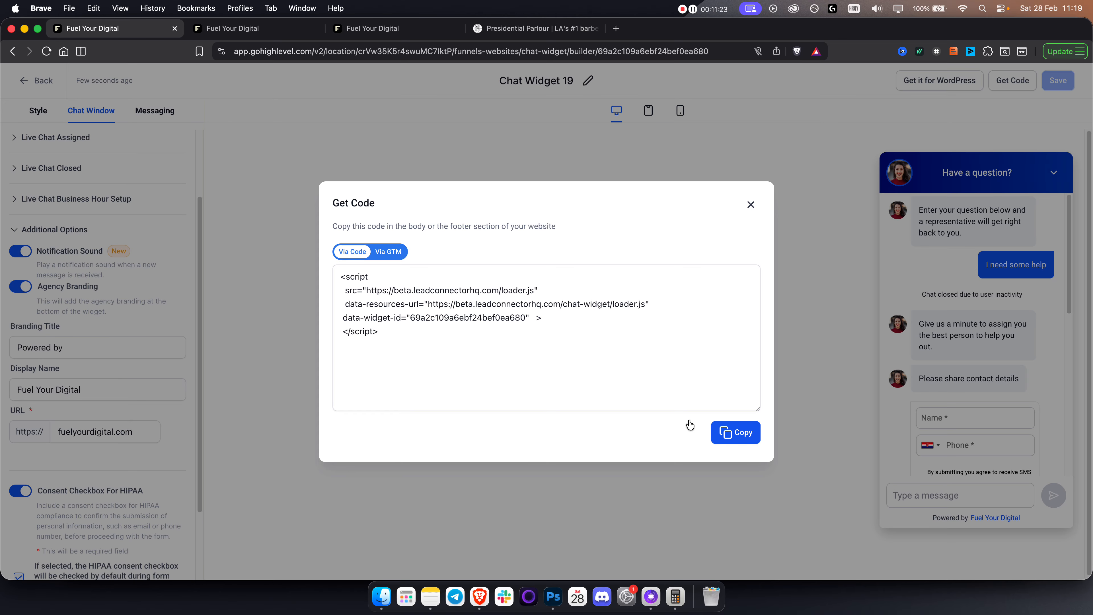
{"action": "left_click", "coordinate": [358, 278]}
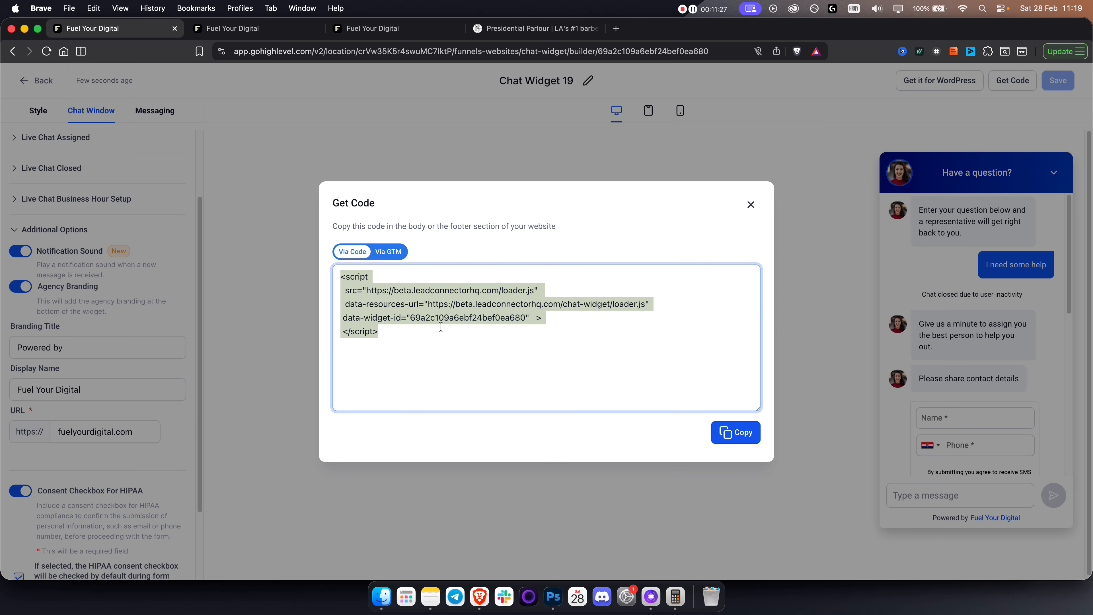
{"action": "left_click", "coordinate": [751, 205]}
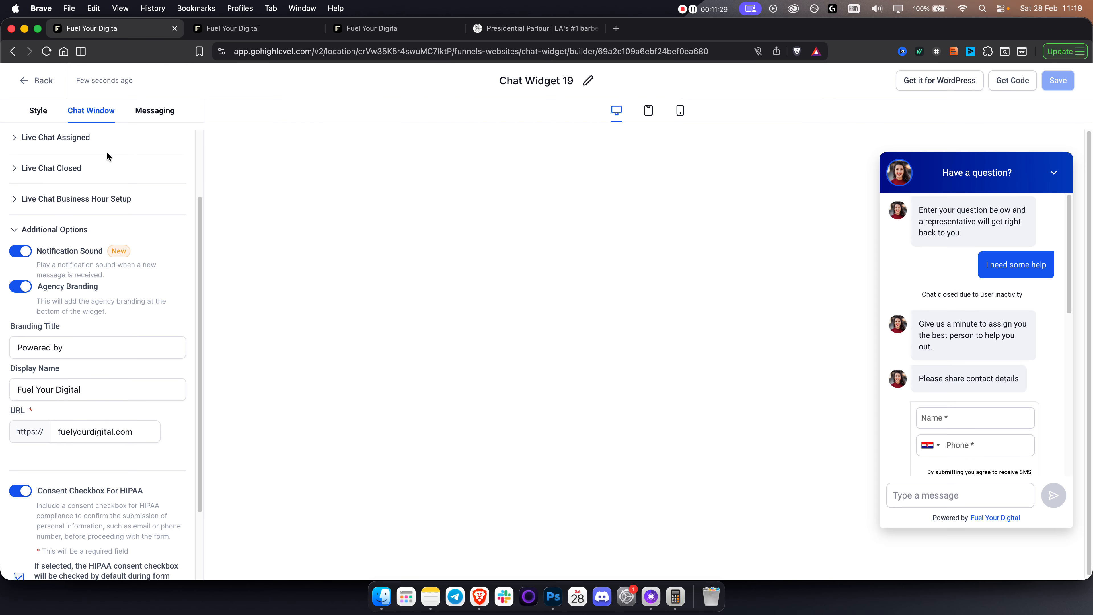
{"action": "left_click", "coordinate": [27, 82]}
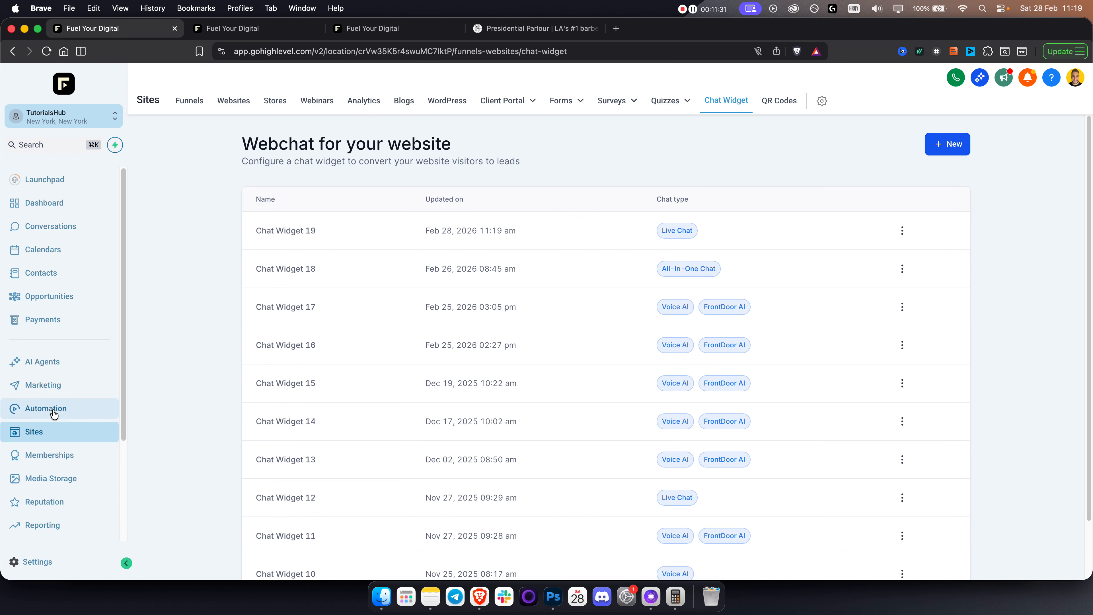
Go to AI Agents > Conversation AI and show the Agents List with Jack on Auto-Pilot.
{"action": "left_click", "coordinate": [43, 361]}
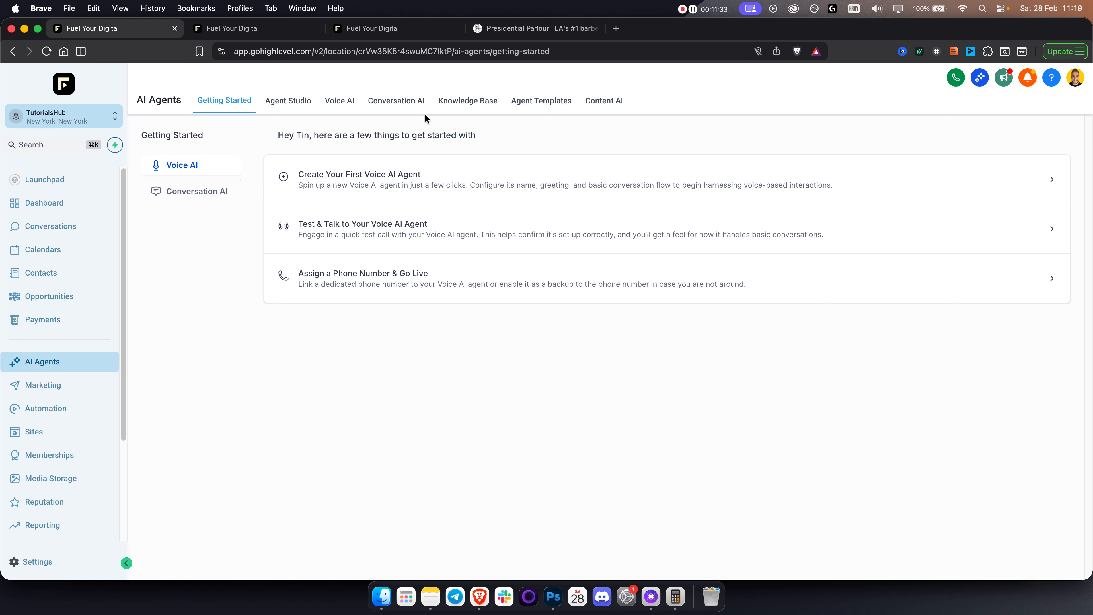
{"action": "left_click", "coordinate": [372, 105]}
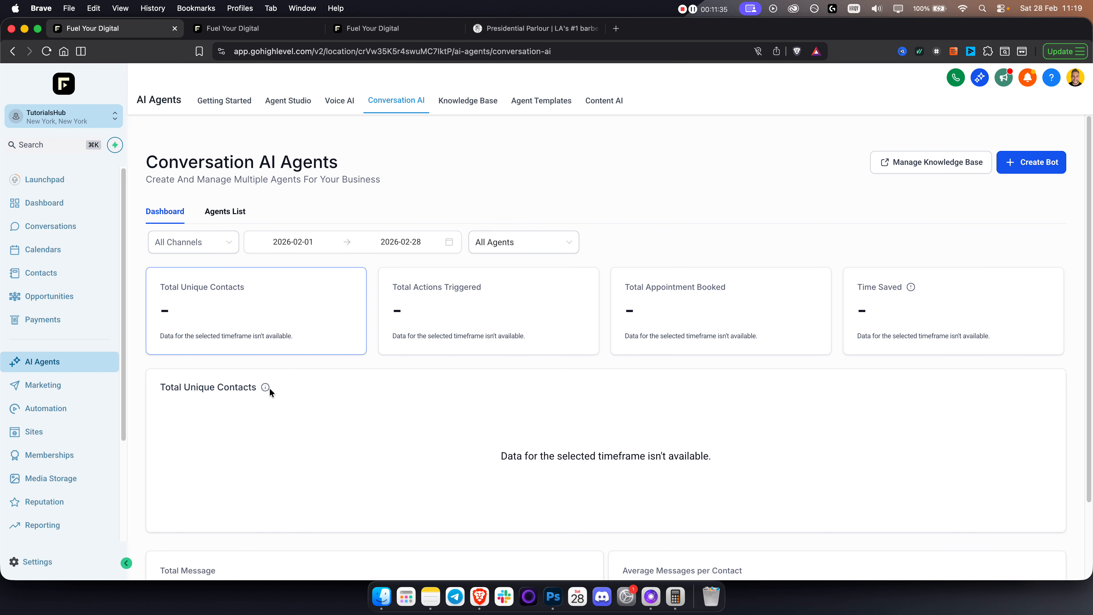
{"action": "left_click", "coordinate": [217, 207]}
{"action": "scroll", "coordinate": [244, 328], "scroll_direction": "down", "scroll_amount": 3}
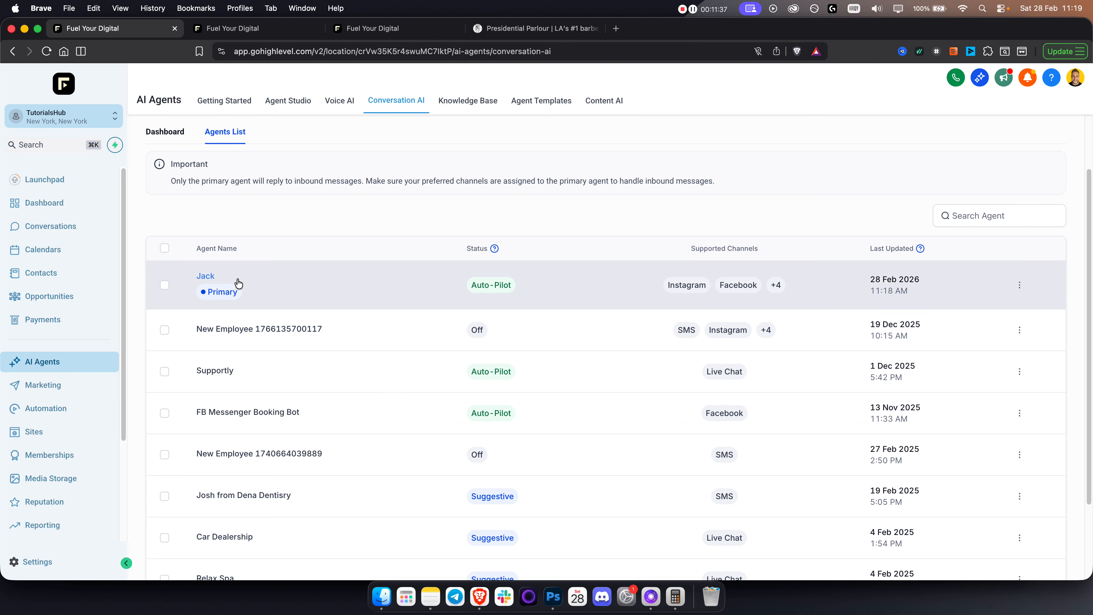